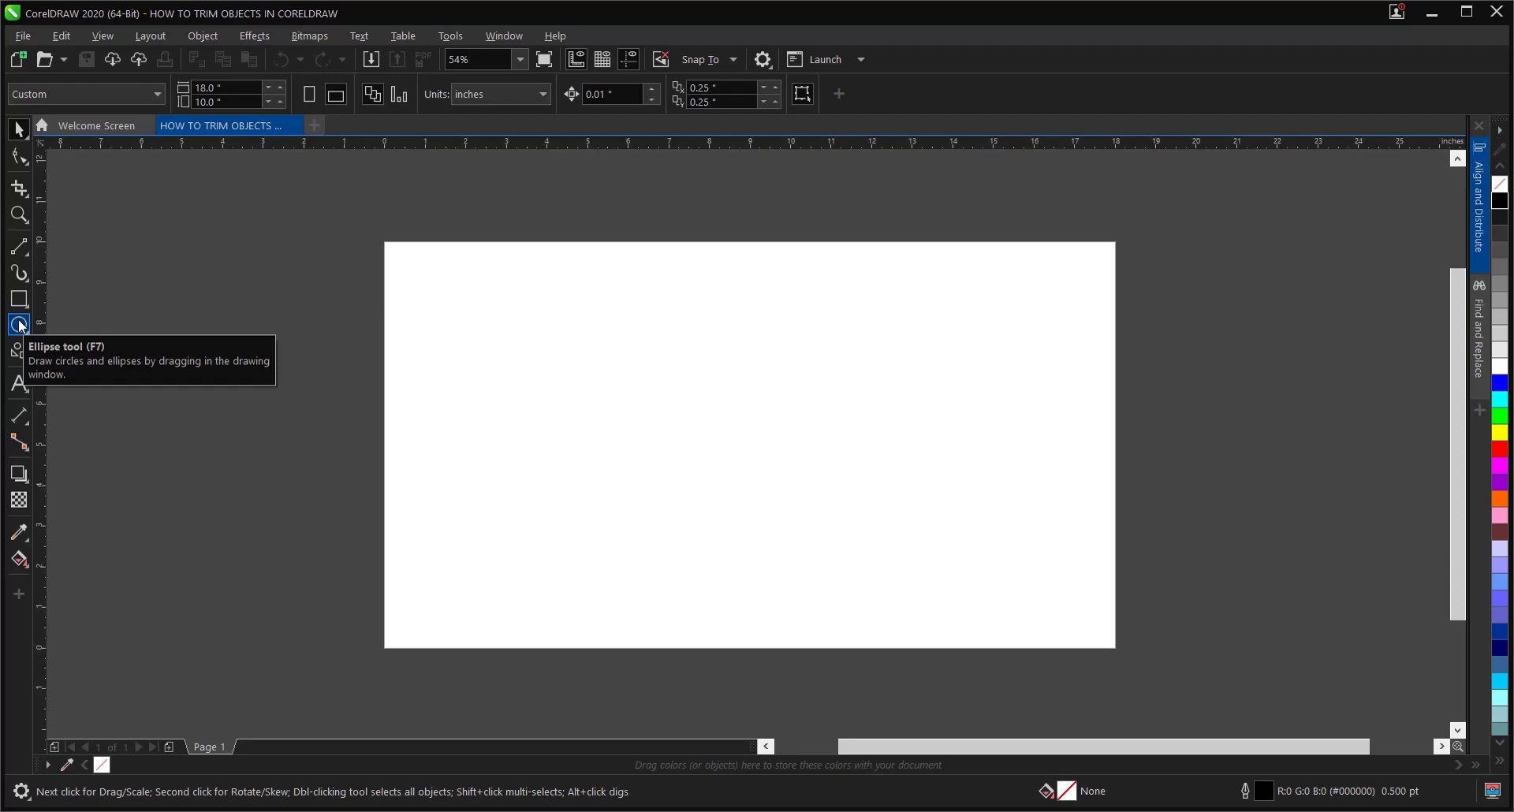
Step: Draw a circle with the Ellipse tool and centre it on the page
click(19, 324)
drag(618, 400, 665, 494)
click(18, 131)
key(p)
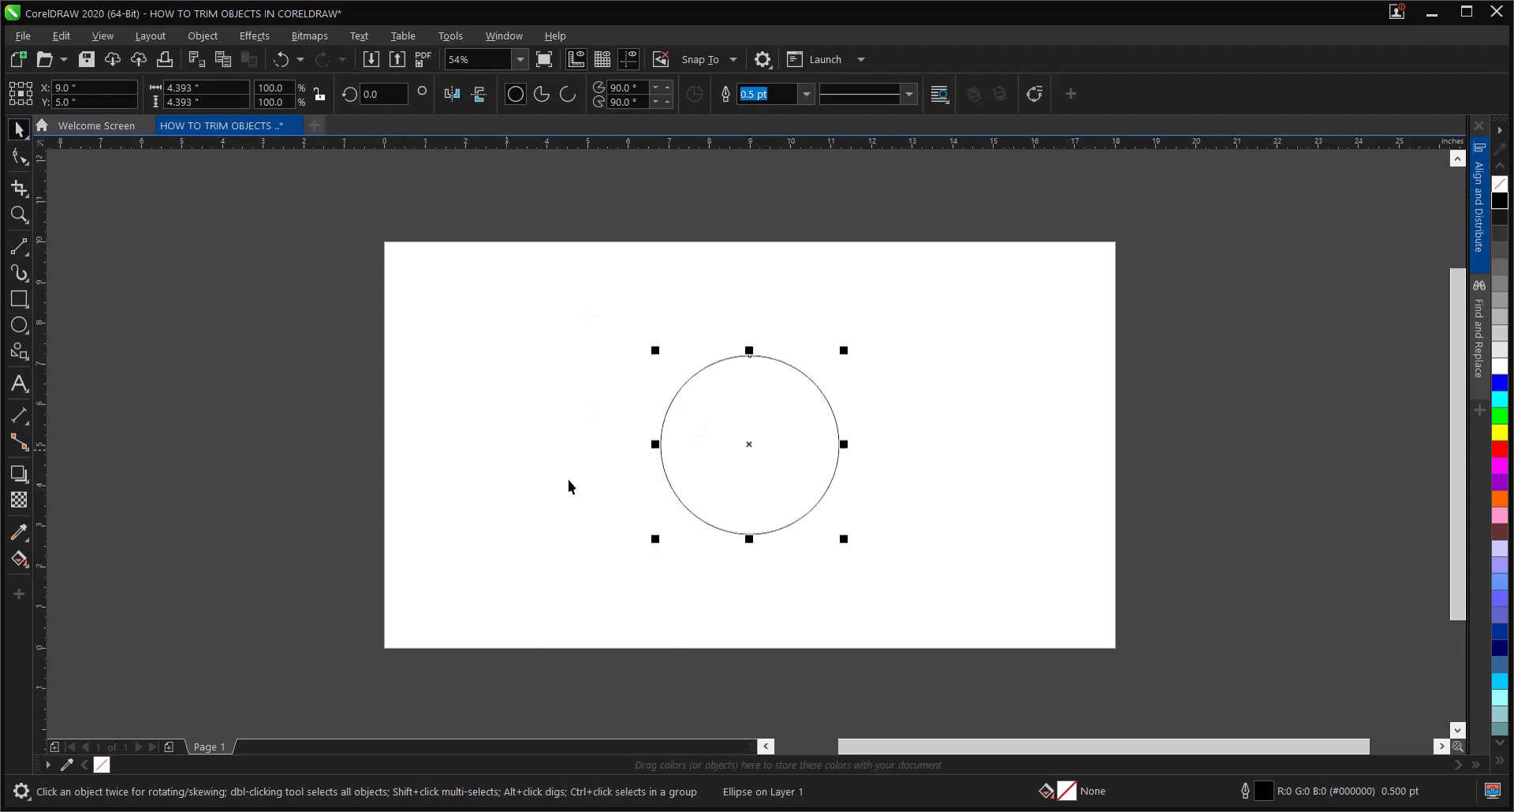
click(889, 498)
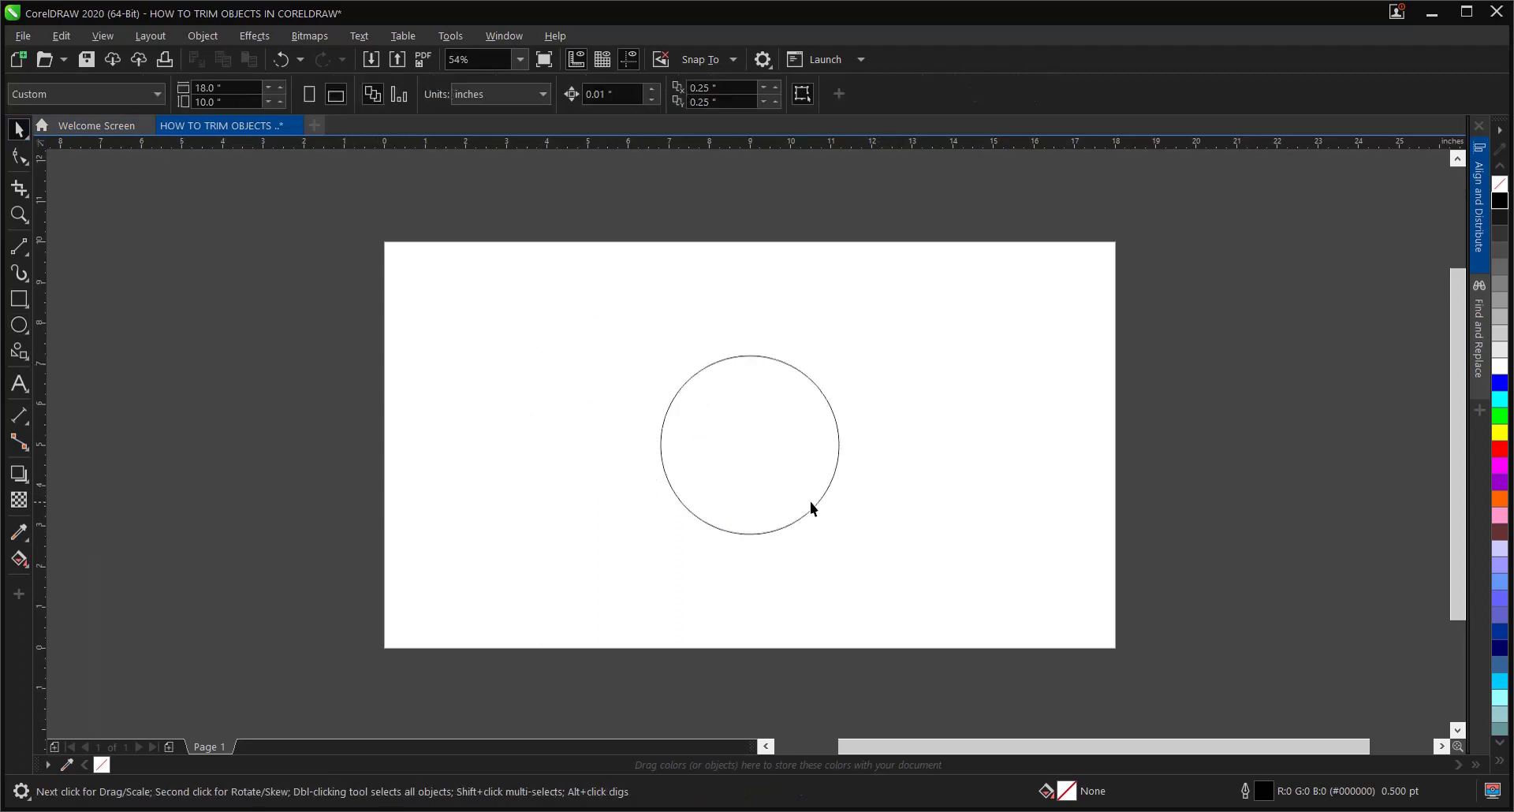
Step: Place a scaled-down copy over the big circle's lower right, select both, and apply Trim
click(19, 325)
click(17, 131)
click(700, 476)
drag(754, 443, 672, 438)
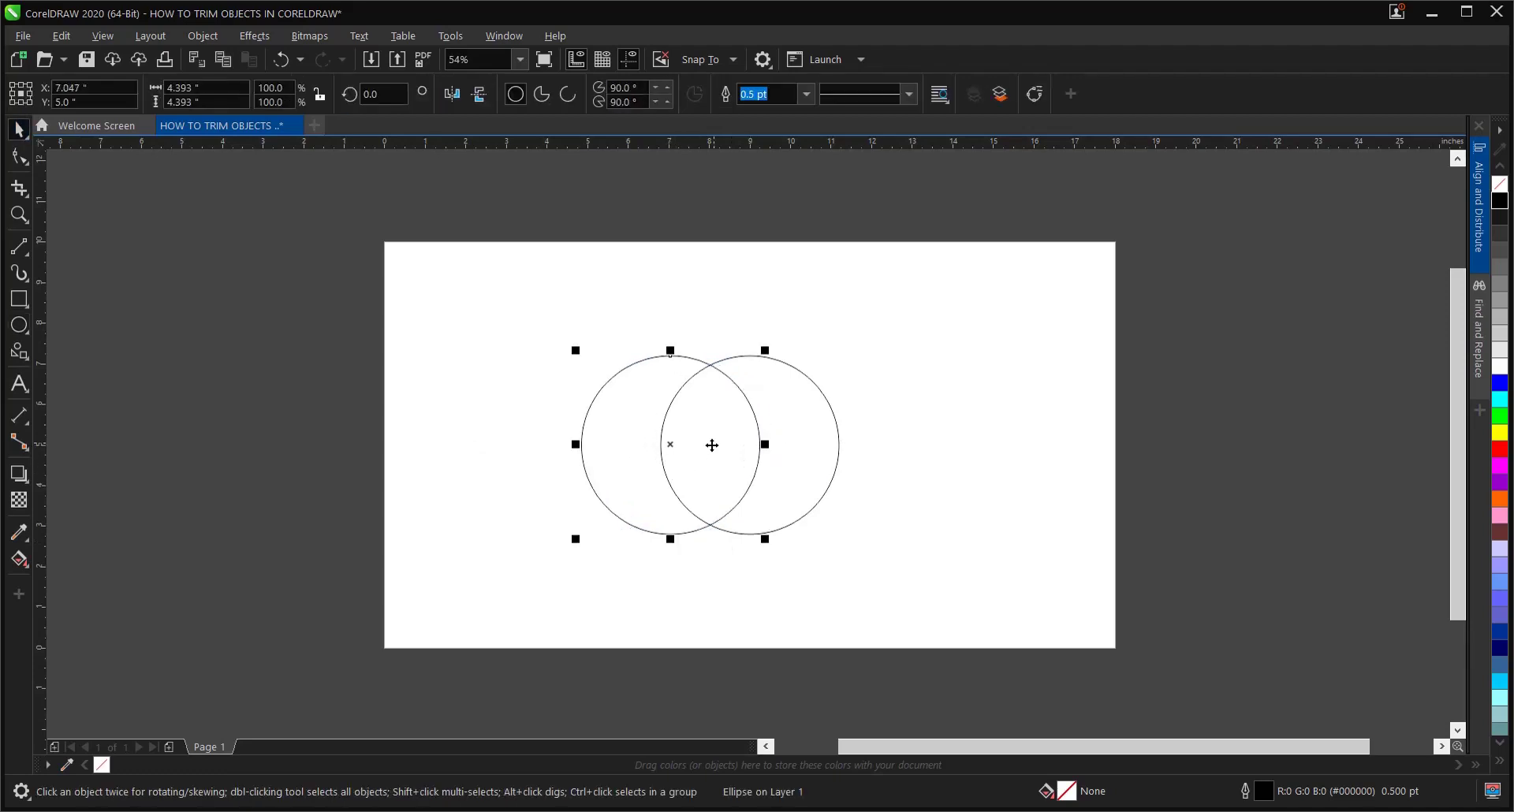
drag(765, 348, 737, 371)
drag(686, 426, 782, 440)
drag(593, 313, 910, 615)
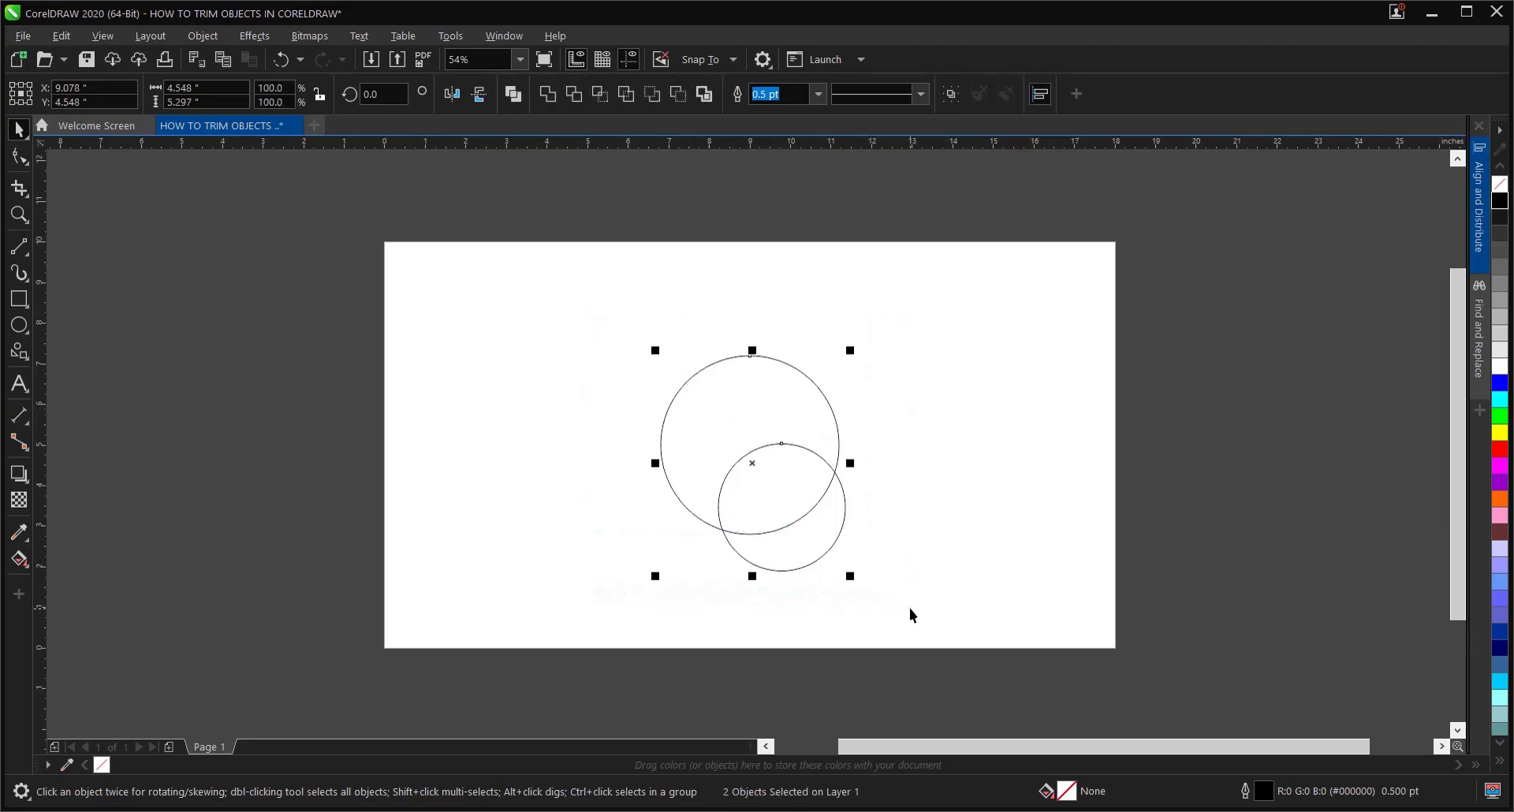
click(580, 102)
Step: Pull the small circle away from the trimmed crescent and shift the crescent right
click(909, 493)
drag(770, 509, 544, 467)
click(781, 441)
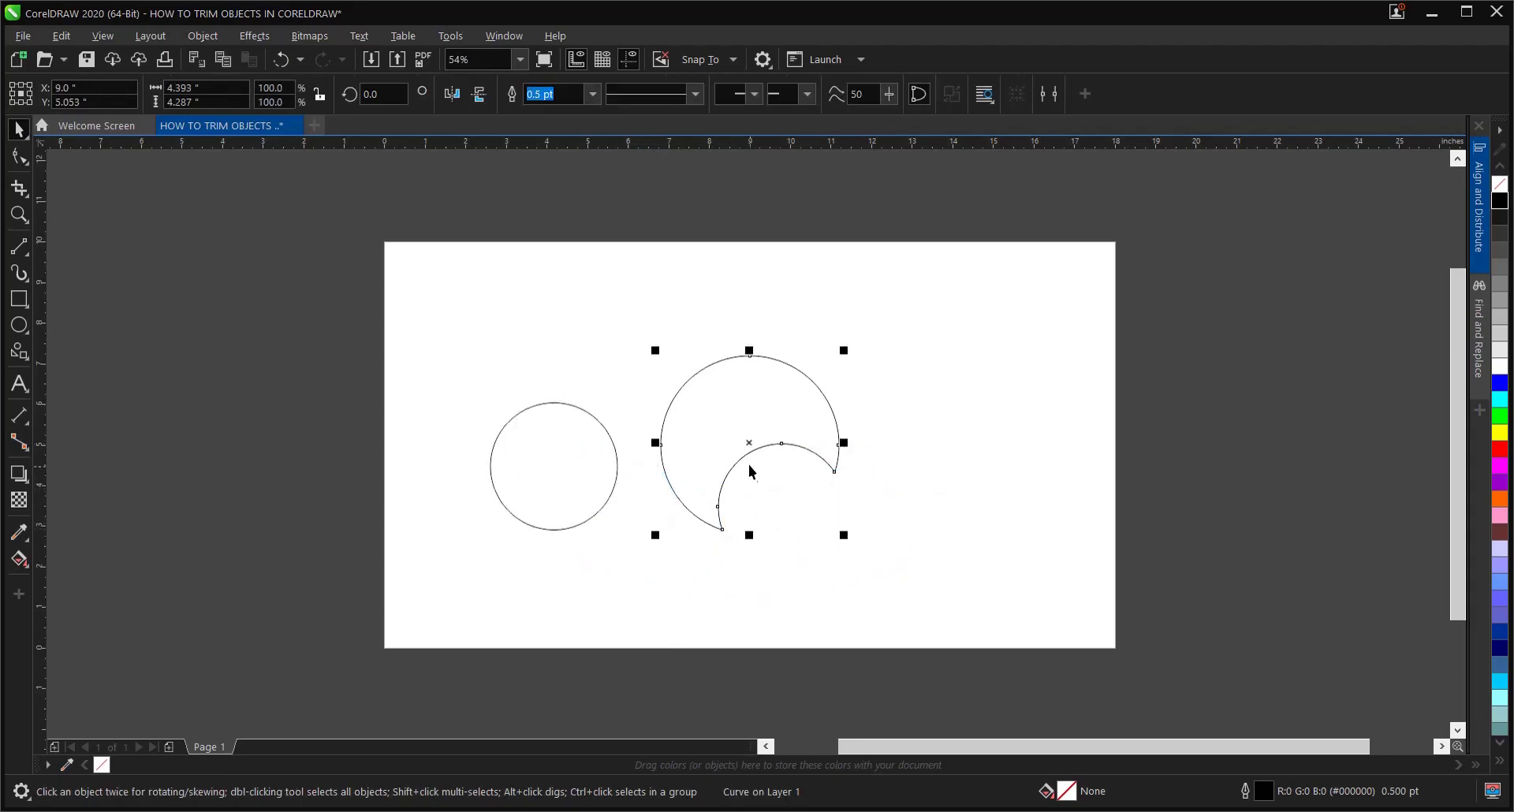
scroll(751, 446, up, 3)
click(751, 446)
scroll(751, 445, down, 4)
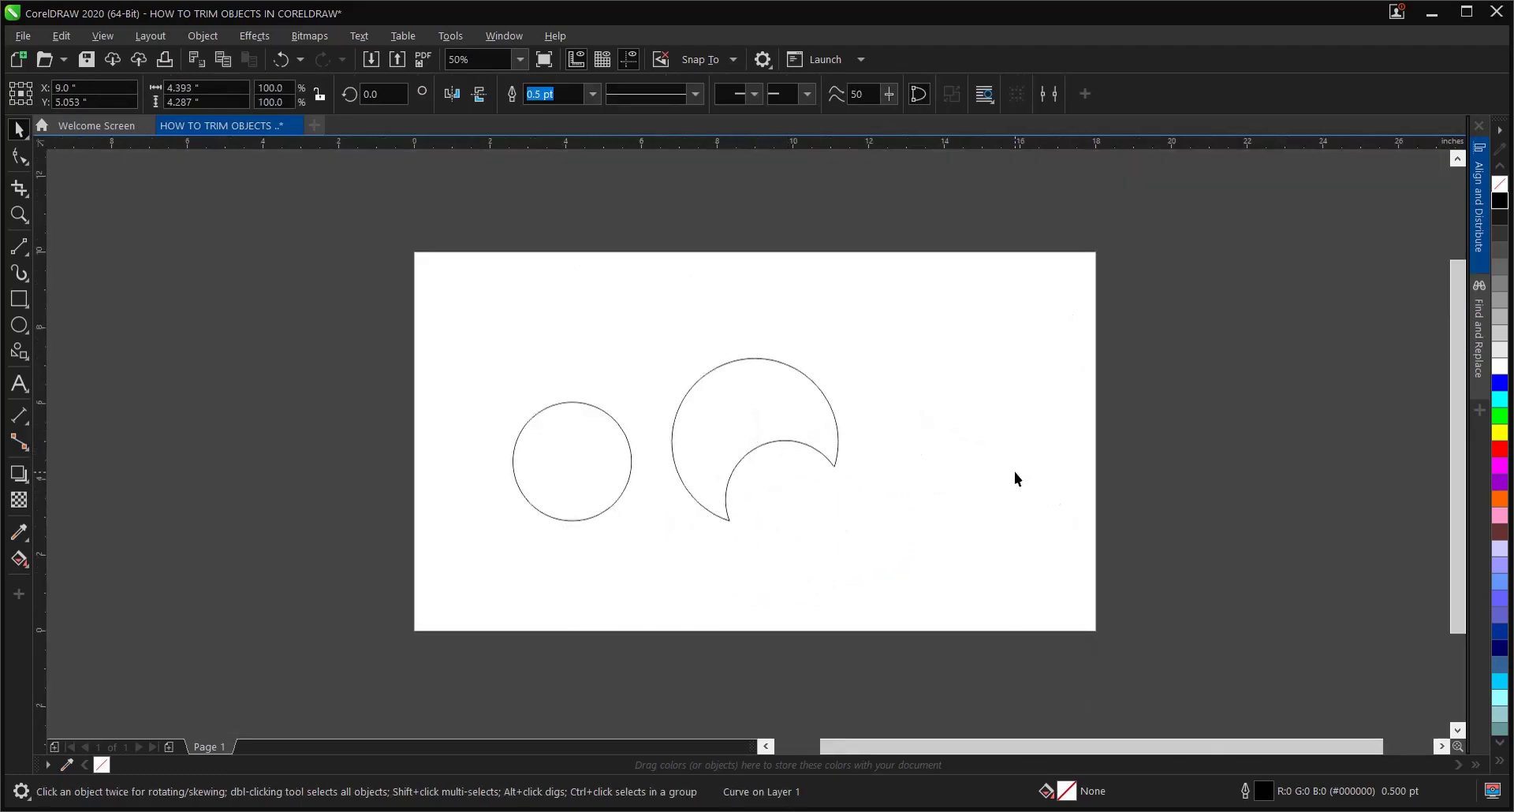
drag(733, 412, 996, 417)
Step: Place the small circle above the crescent, then select and delete both shapes
click(557, 438)
drag(556, 438, 953, 332)
click(741, 437)
drag(984, 449, 1188, 568)
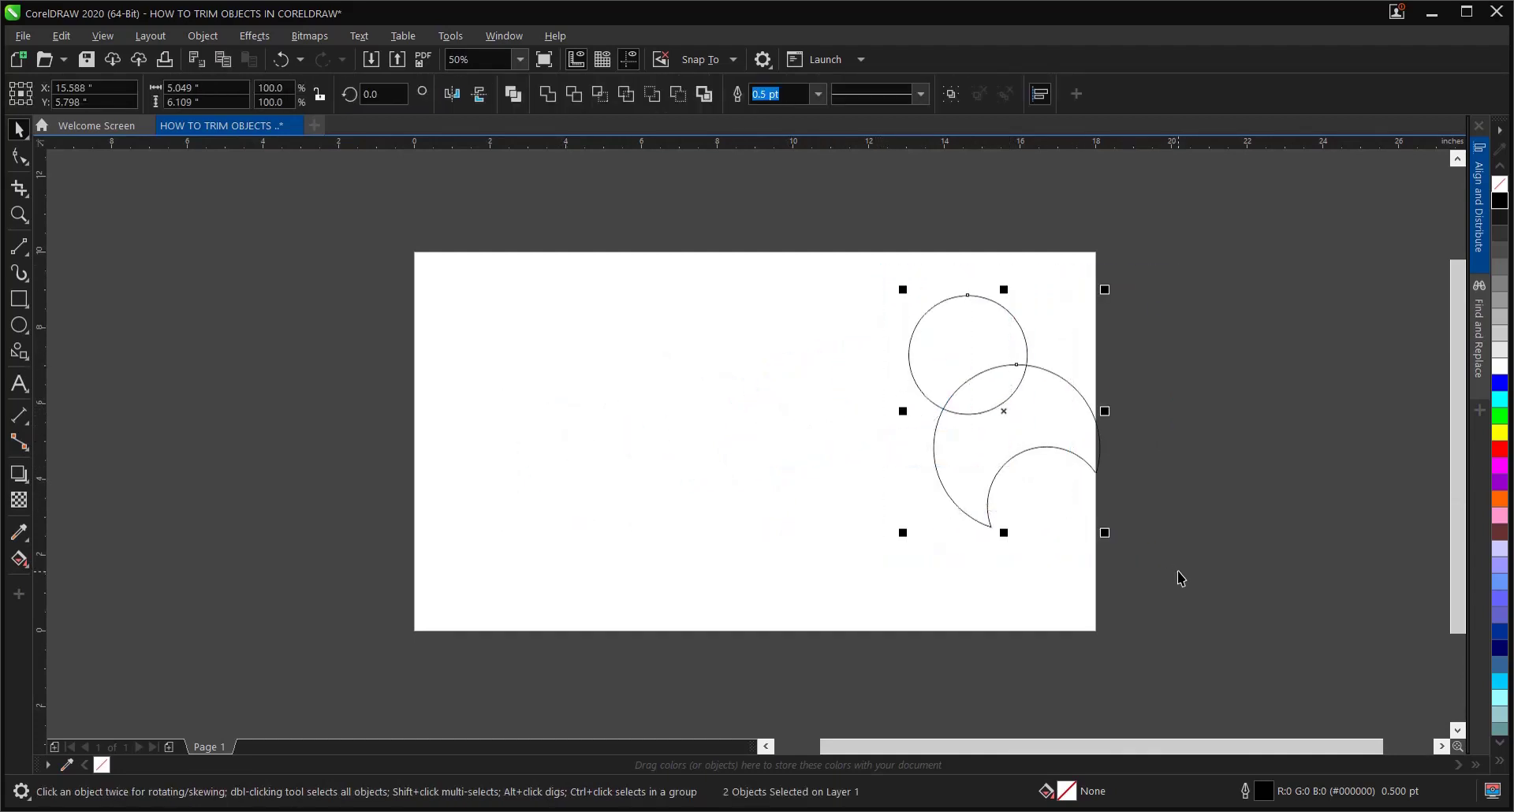
key(Delete)
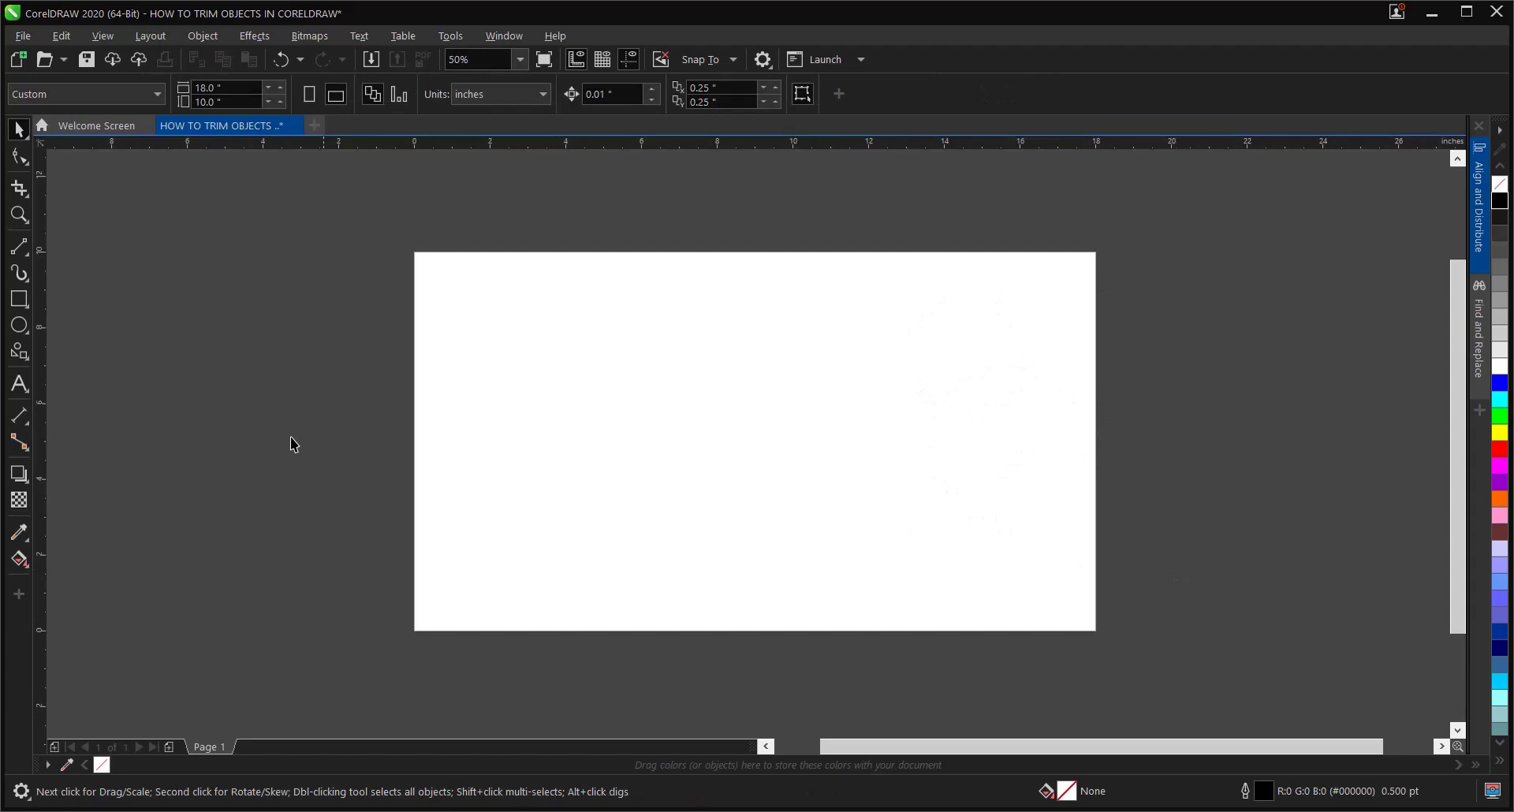
click(26, 296)
Step: Draw a square with the Rectangle tool and centre it on the page
drag(619, 434, 661, 502)
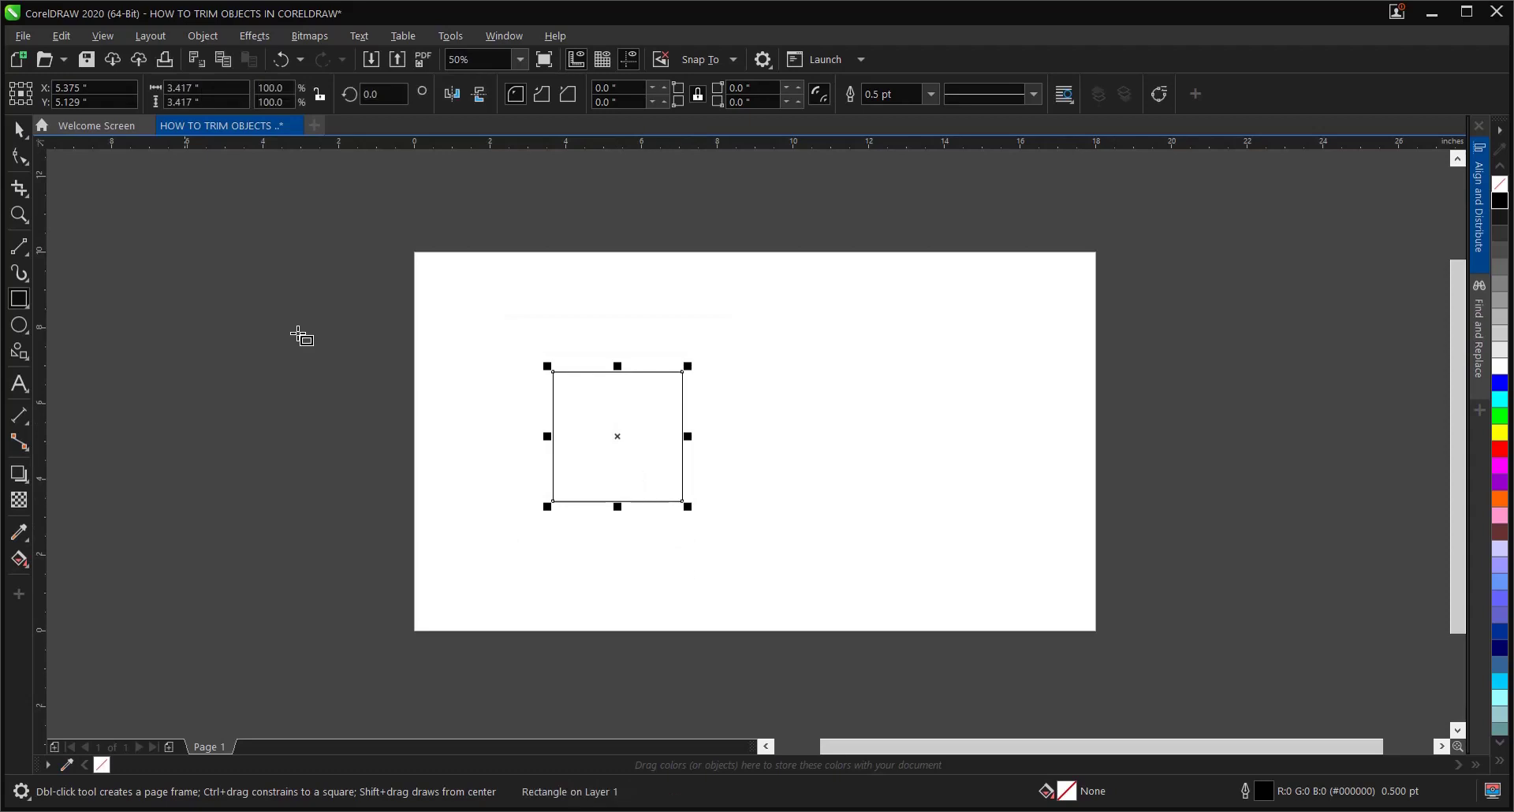
click(19, 129)
key(p)
click(523, 380)
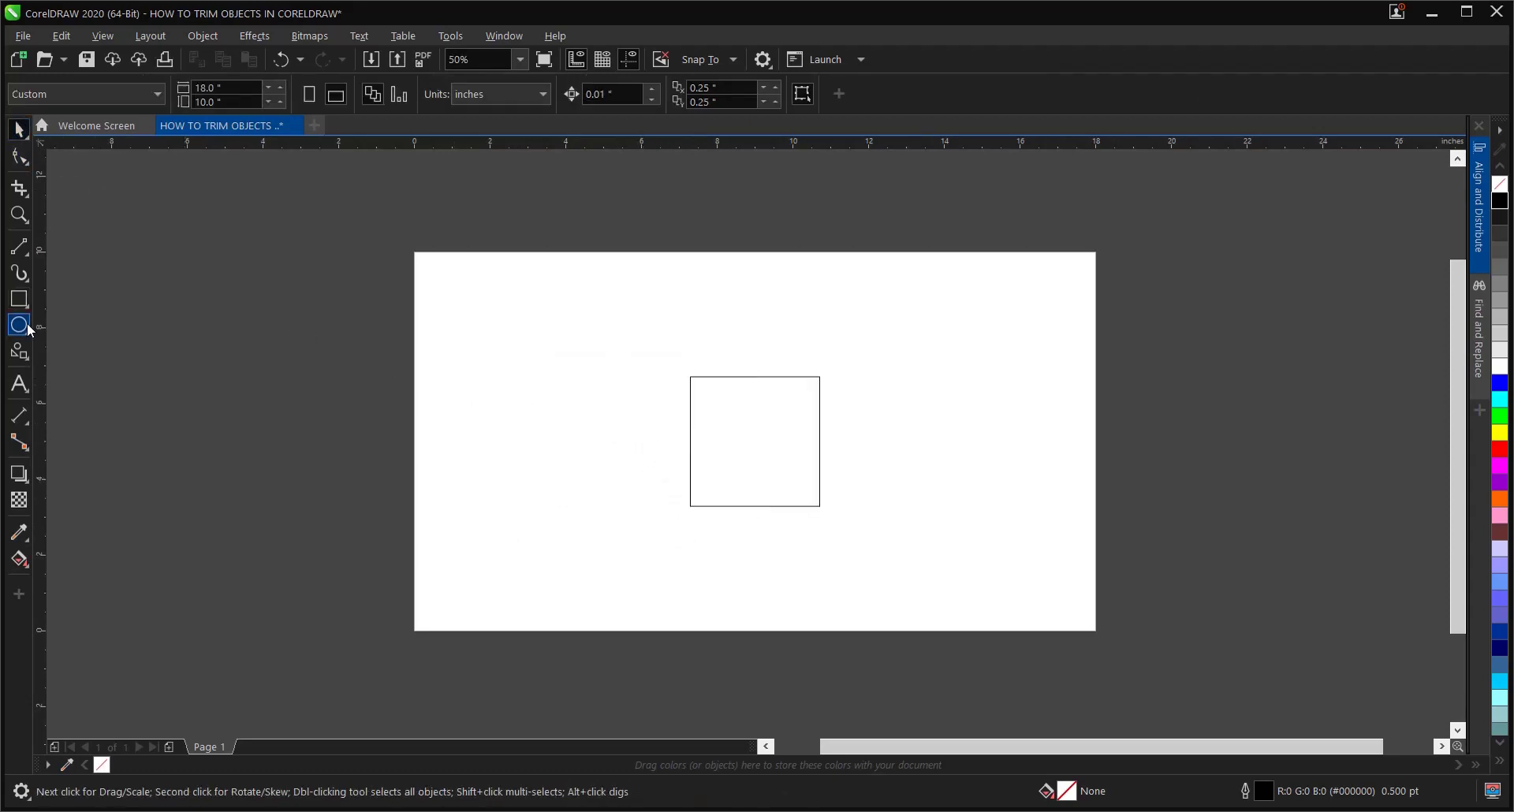
Step: Draw a five-pointed star with the Star tool and centre it over the square
click(20, 353)
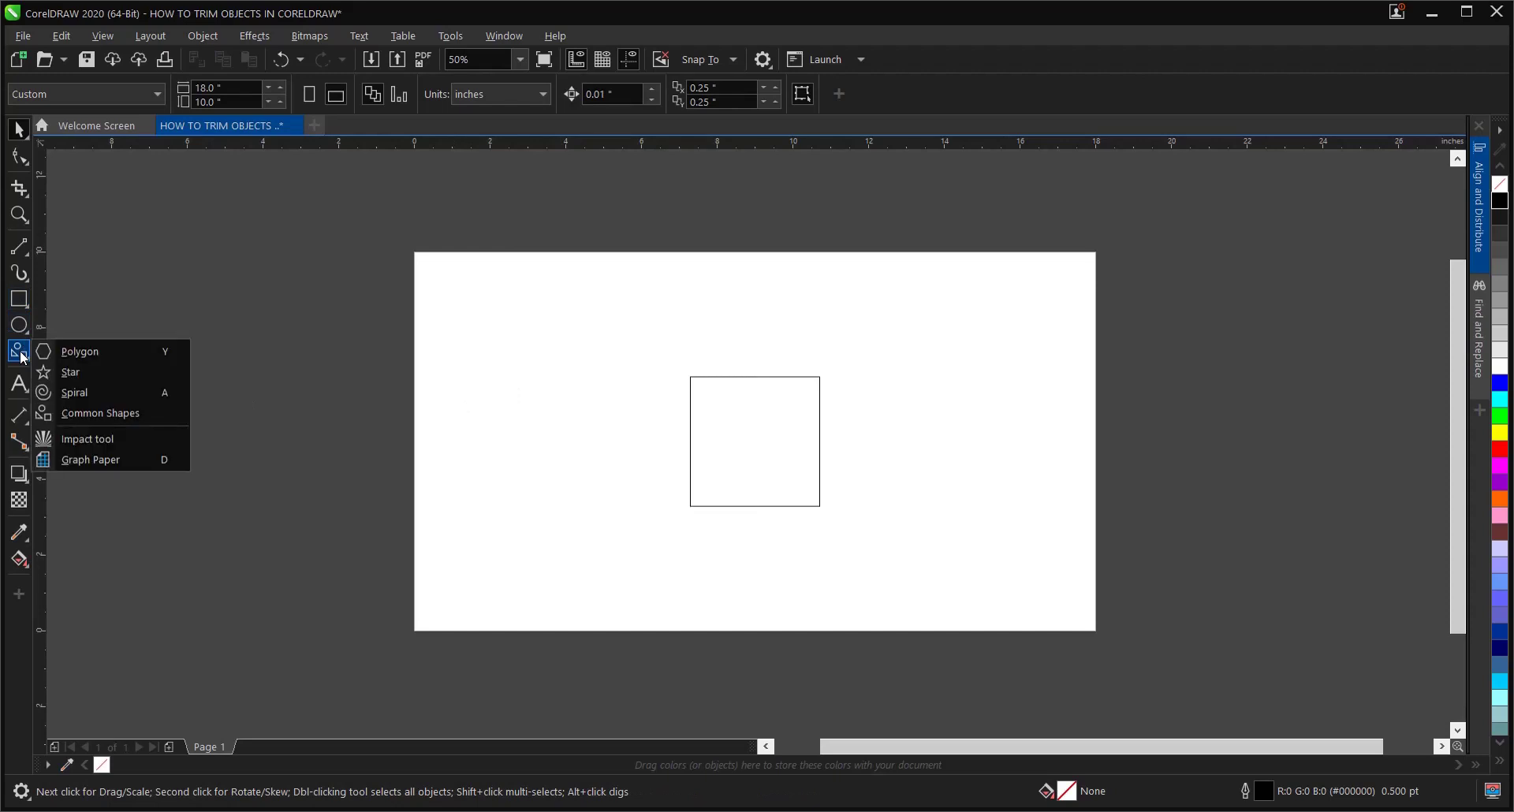
click(93, 370)
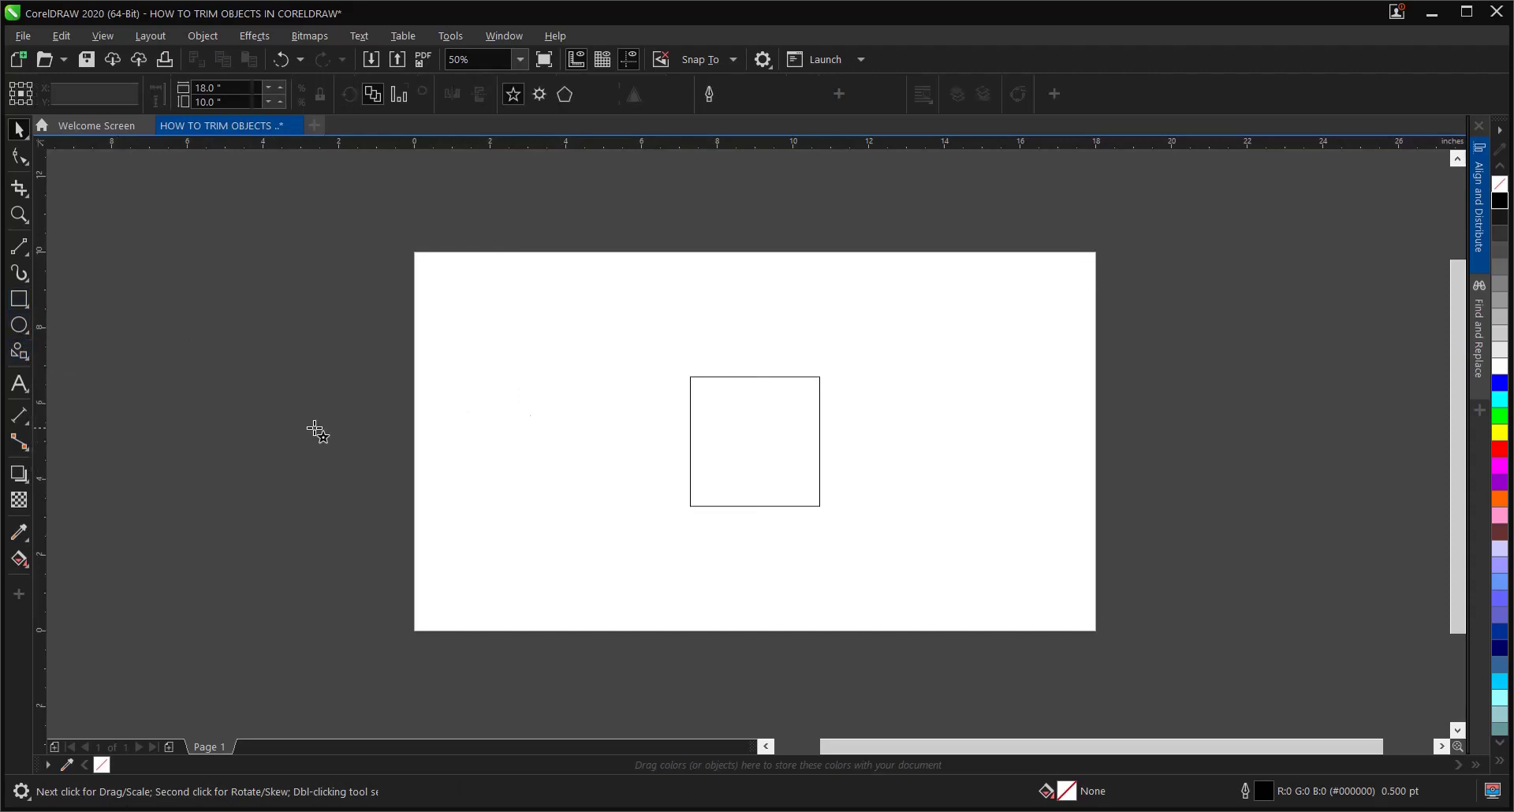
drag(535, 407, 547, 479)
click(19, 129)
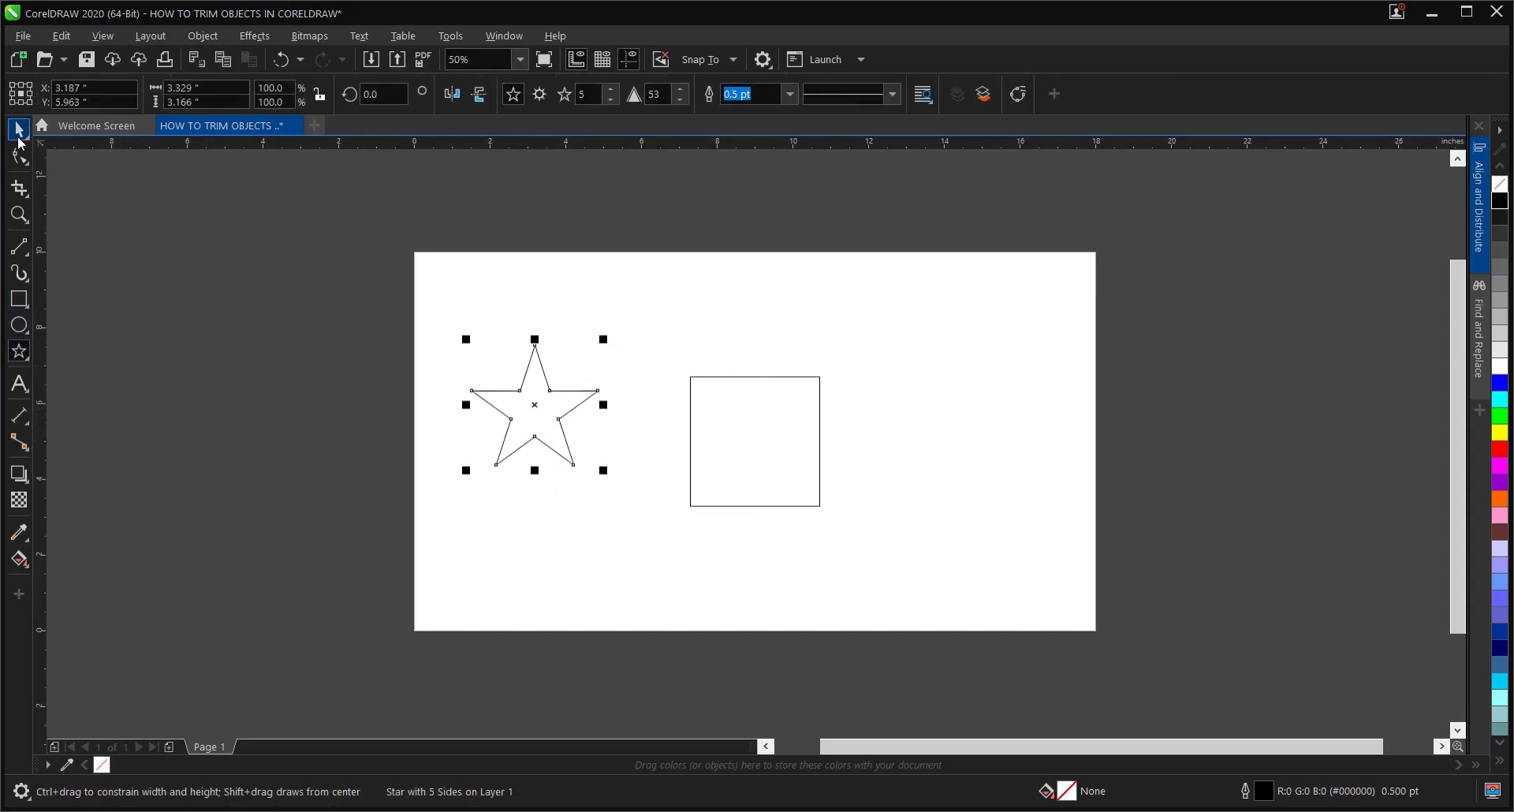
shift+click(750, 451)
key(c)
Step: Fill the square with green from the colour palette
click(793, 459)
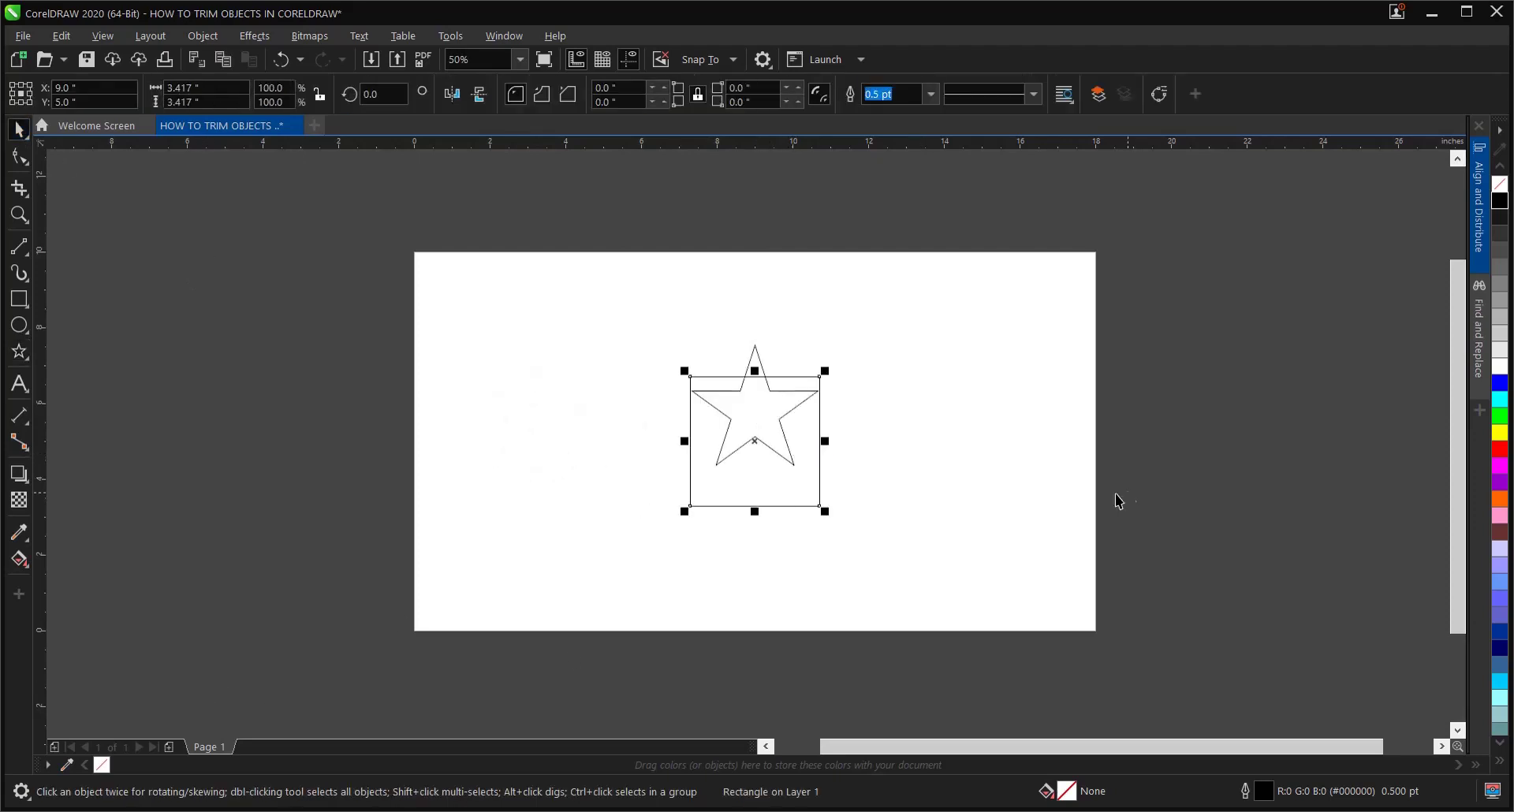
click(1500, 416)
drag(604, 275, 1033, 533)
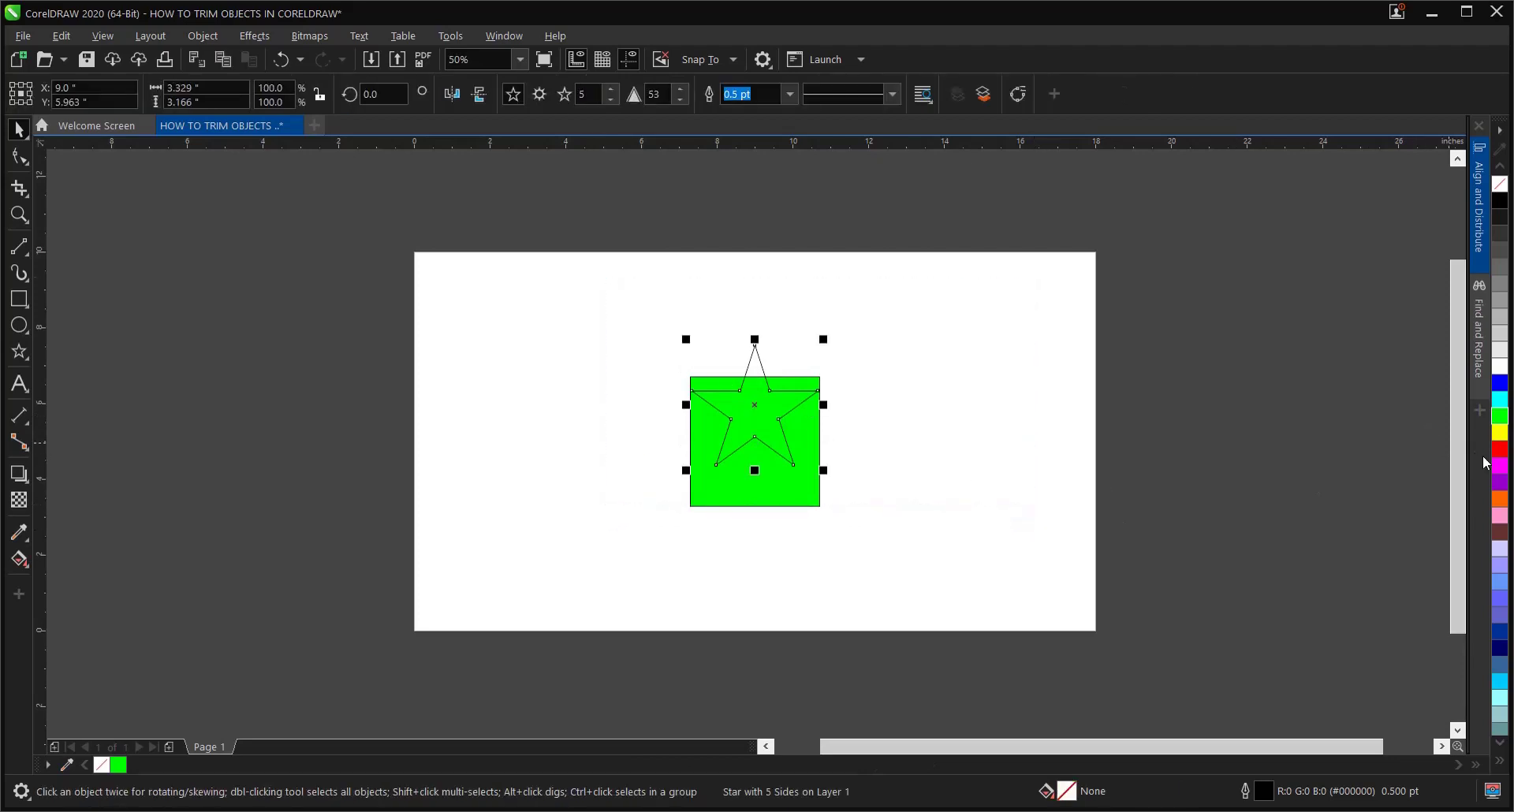
Step: Fill the star with red
click(781, 386)
click(796, 390)
click(1500, 450)
Step: Set the outline width of both the star and square to None
drag(627, 315, 851, 549)
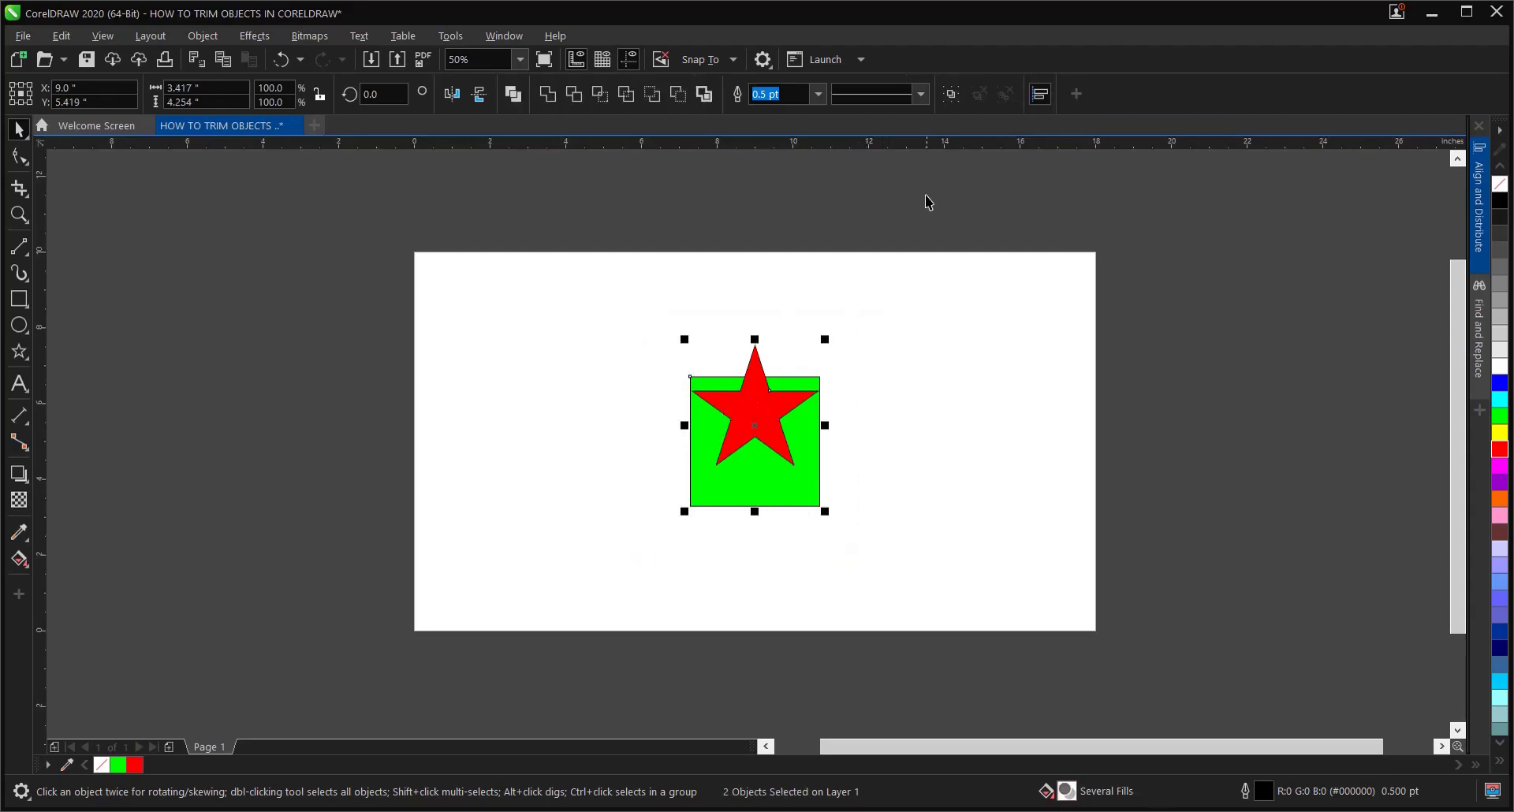
click(819, 94)
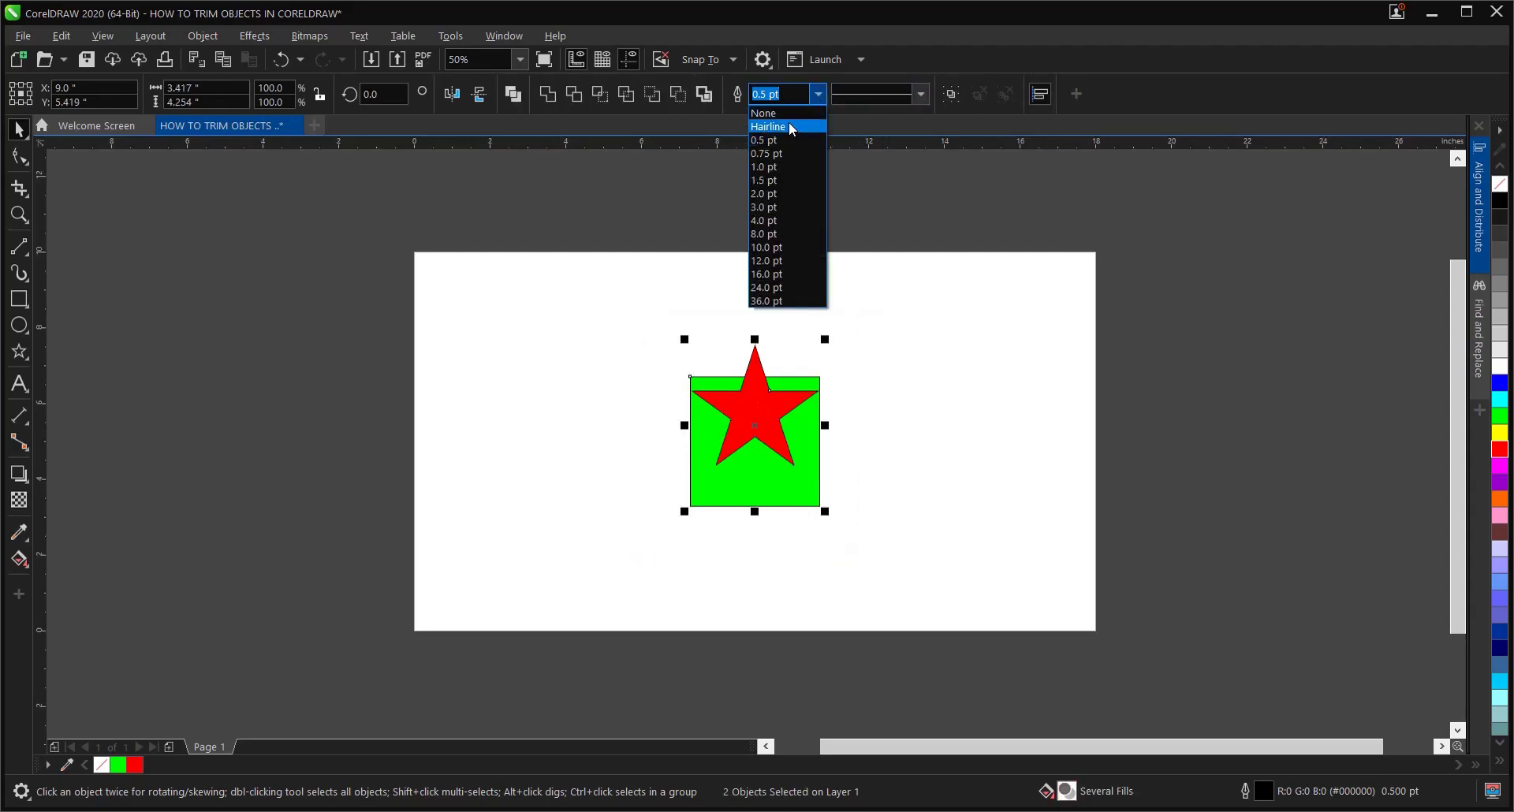
click(788, 121)
click(734, 428)
Step: Raise the star so its top rises above the square, then select both shapes
scroll(735, 428, up, 2)
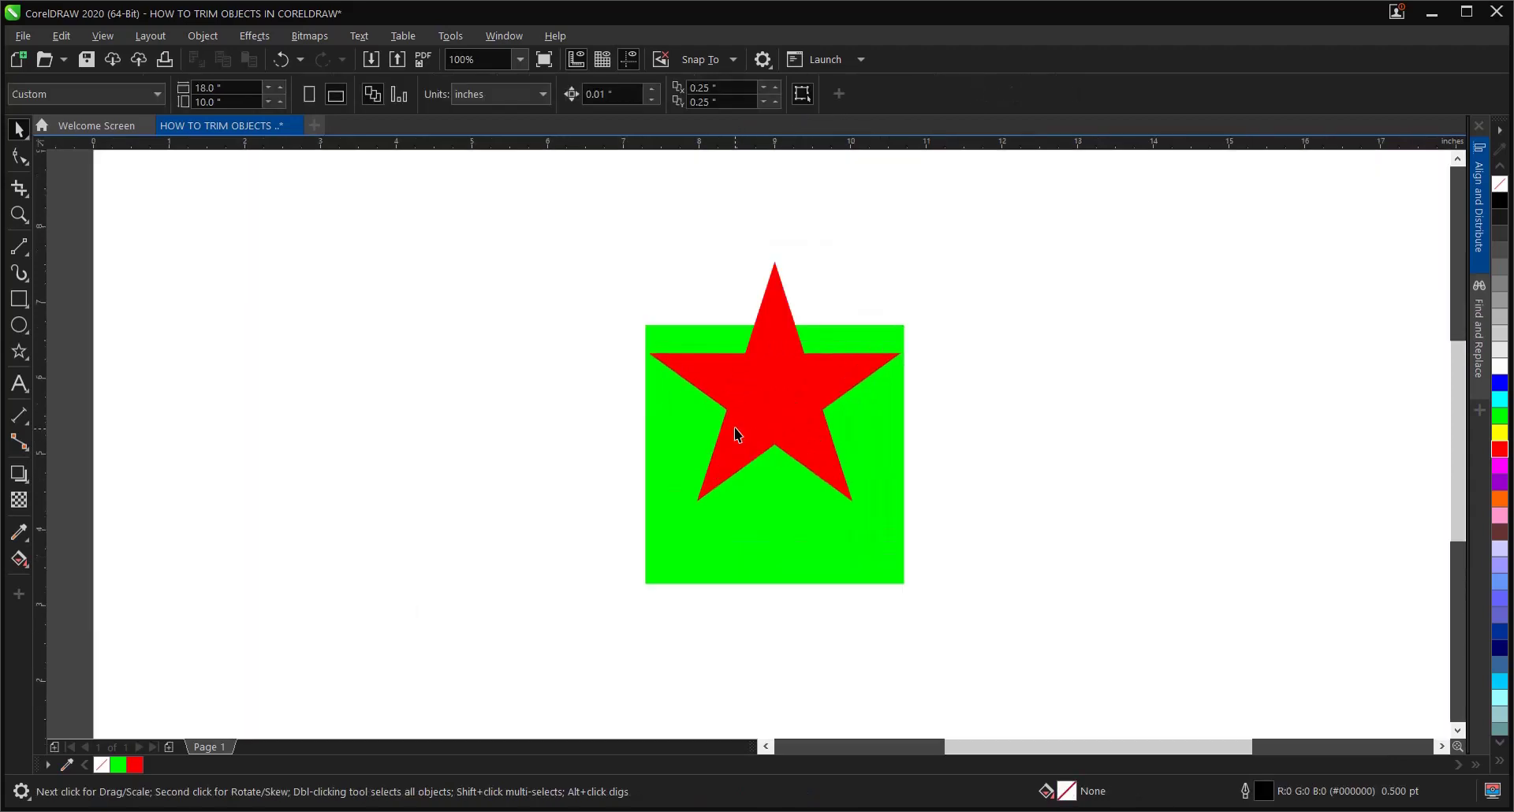
click(788, 361)
mouse_move(788, 361)
mouse_down()
mouse_move(803, 310)
mouse_move(793, 342)
mouse_up()
scroll(812, 382, down, 2)
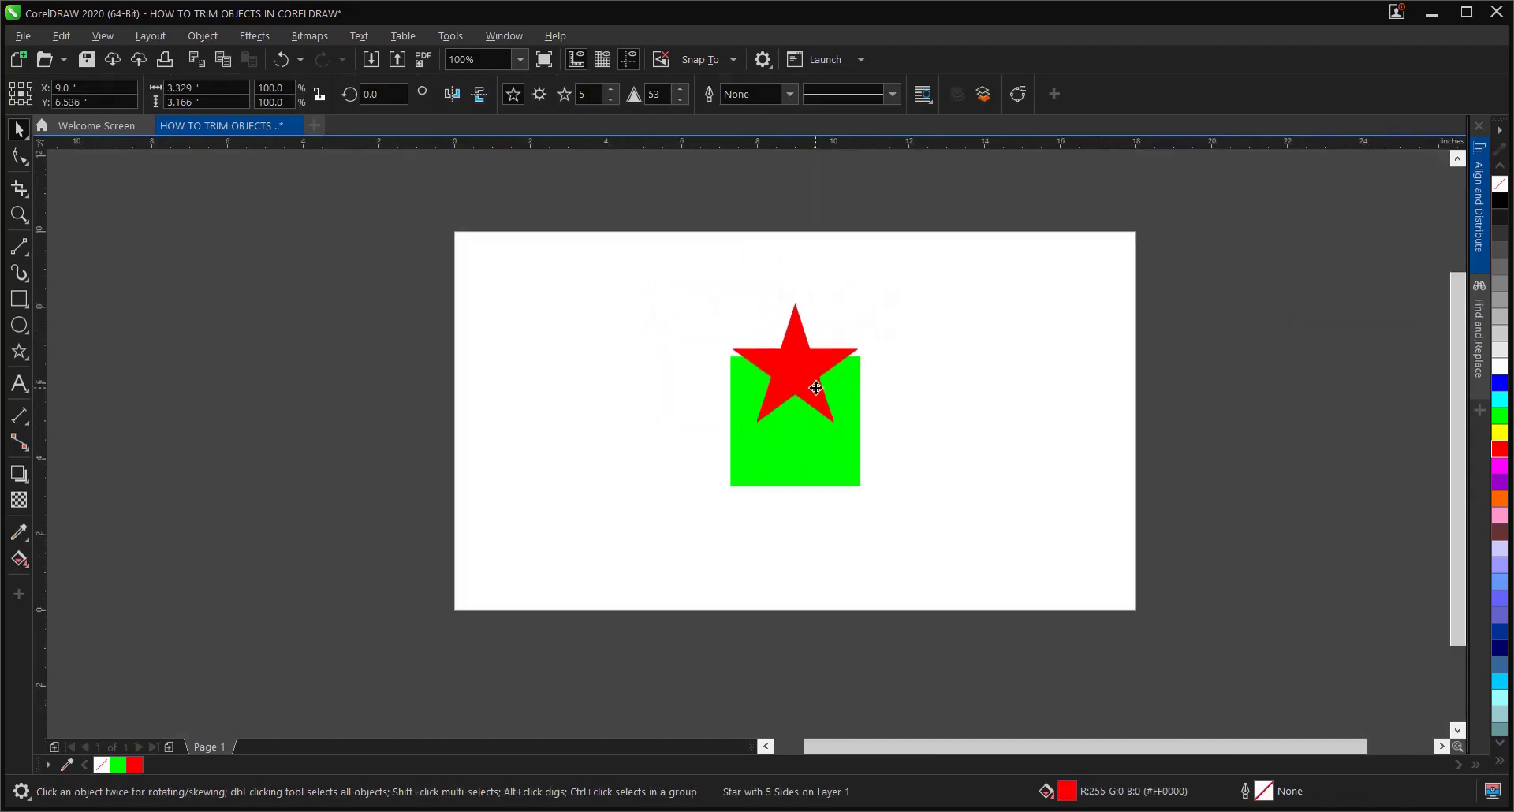
click(886, 393)
scroll(823, 397, up, 2)
scroll(753, 455, down, 2)
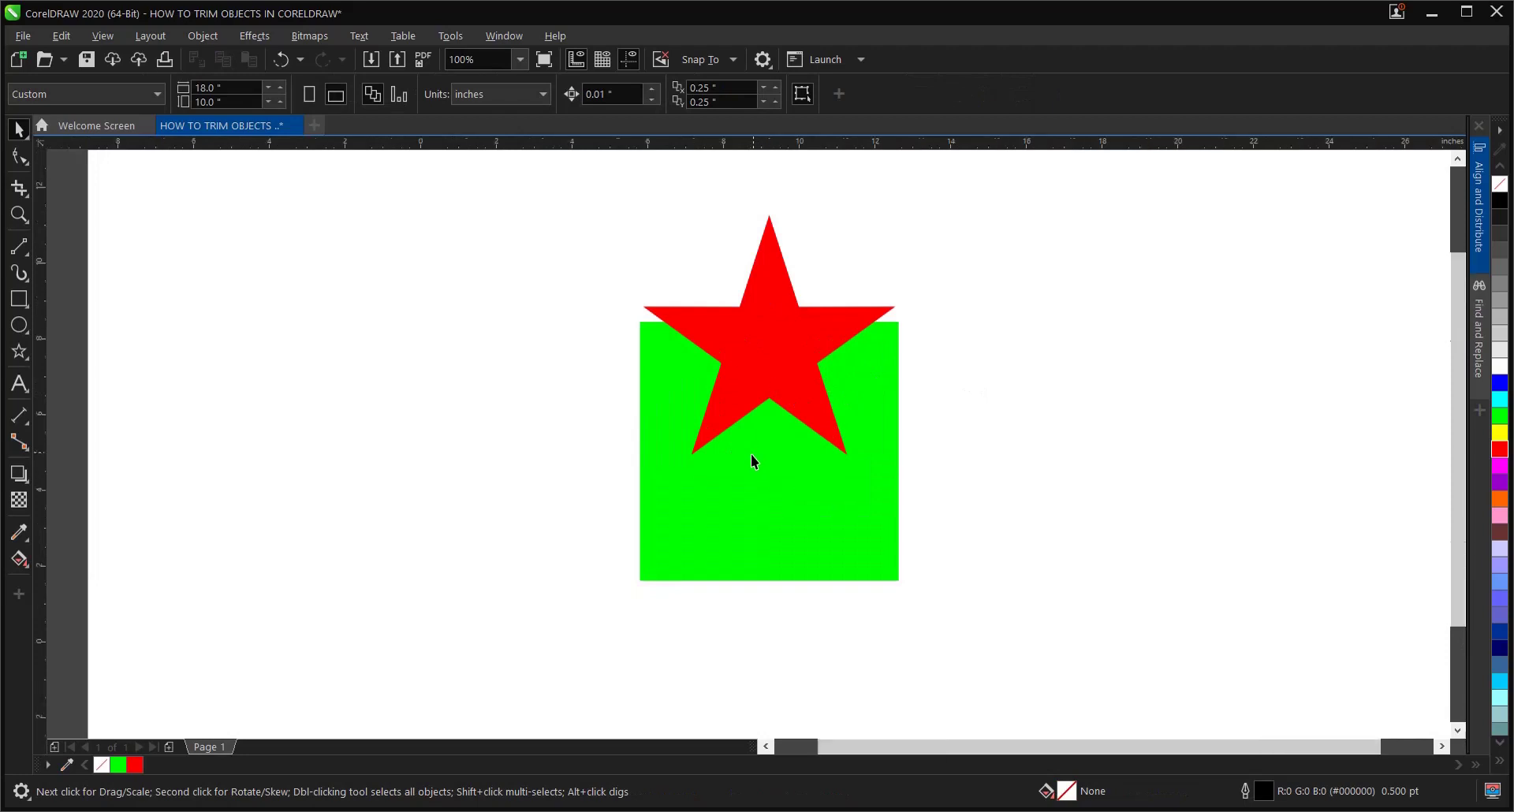
scroll(762, 410, up, 2)
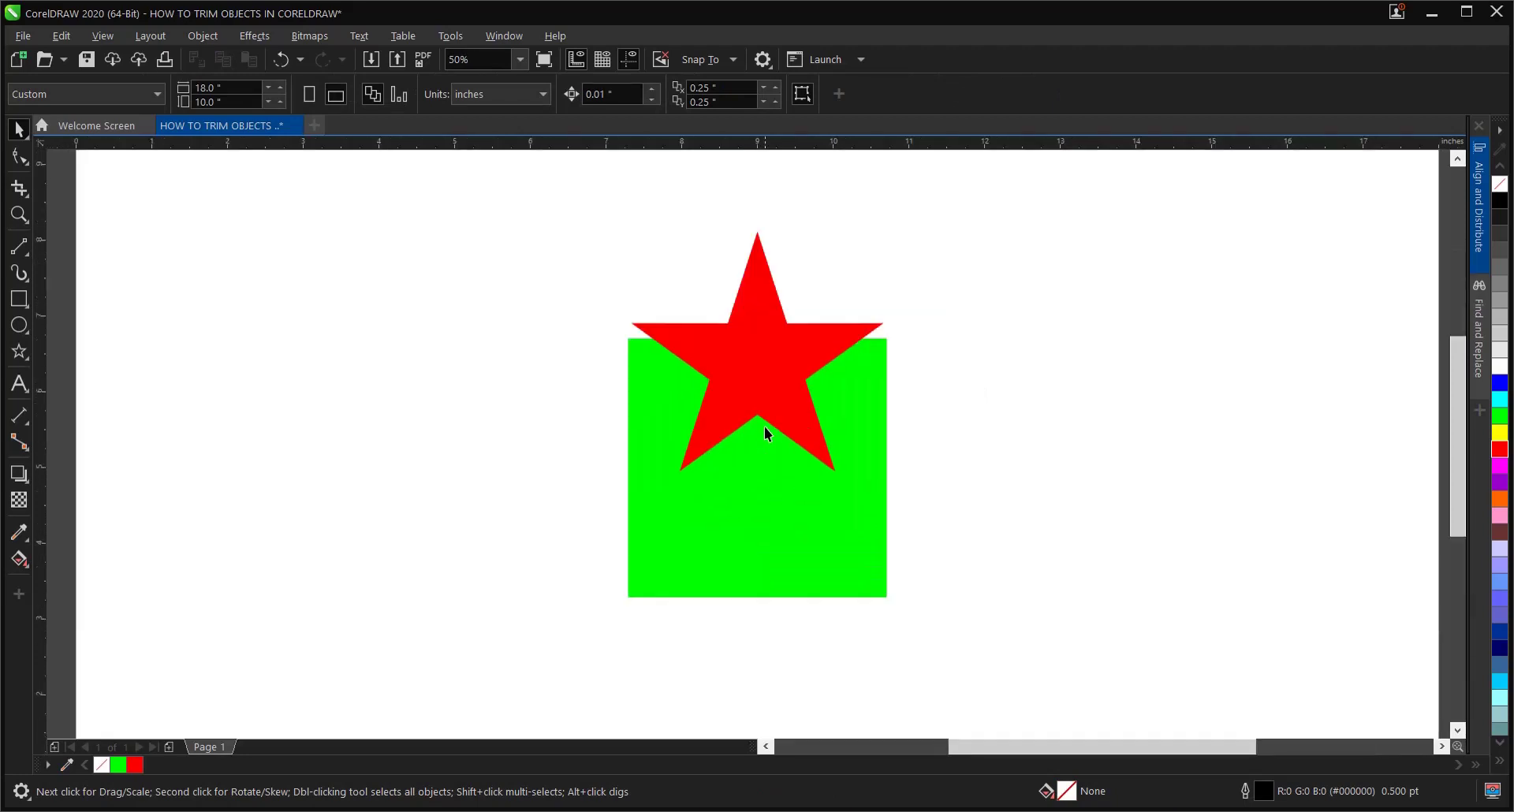
scroll(747, 450, down, 1)
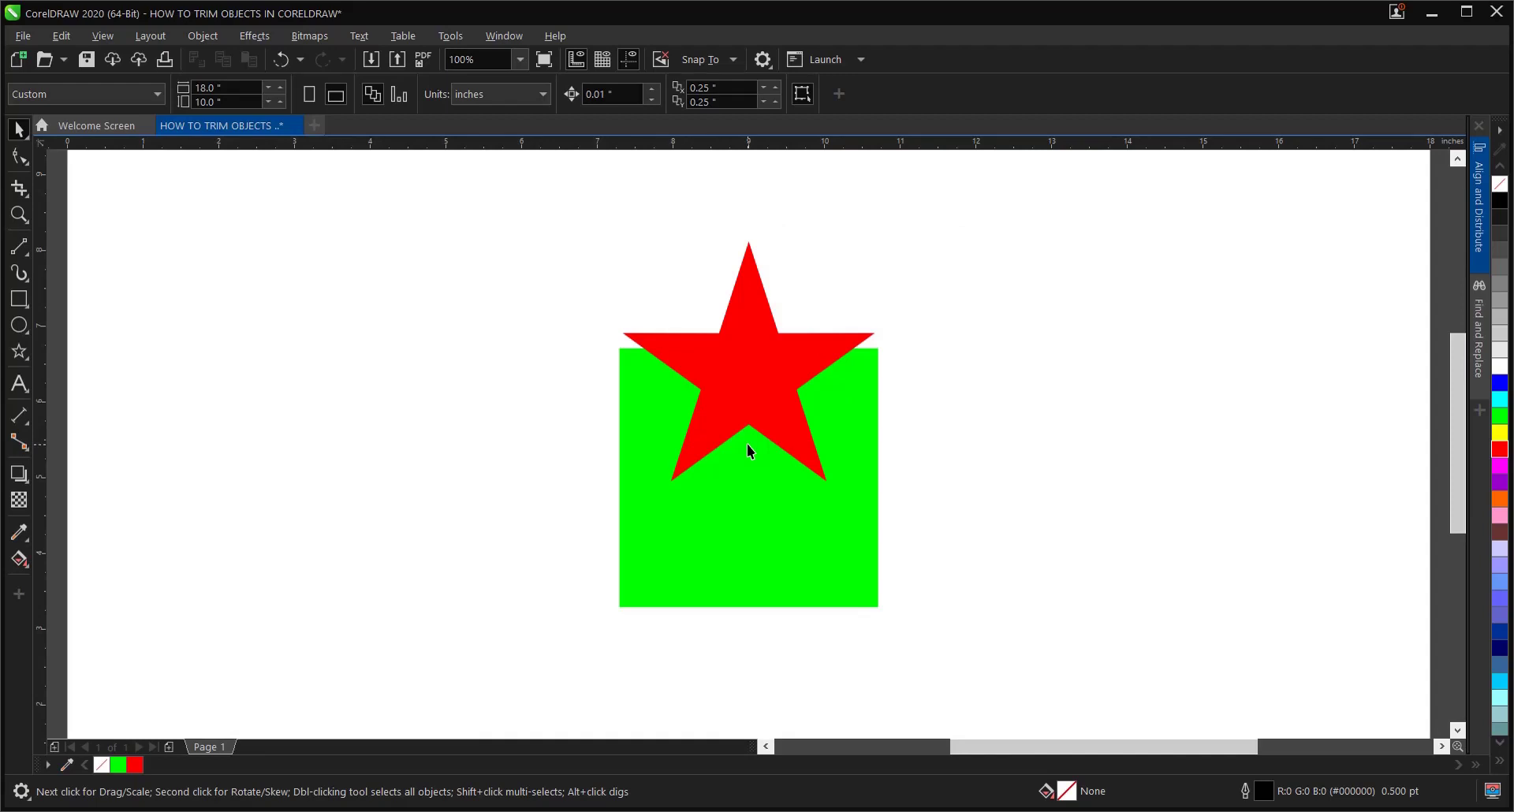
drag(561, 230, 1077, 689)
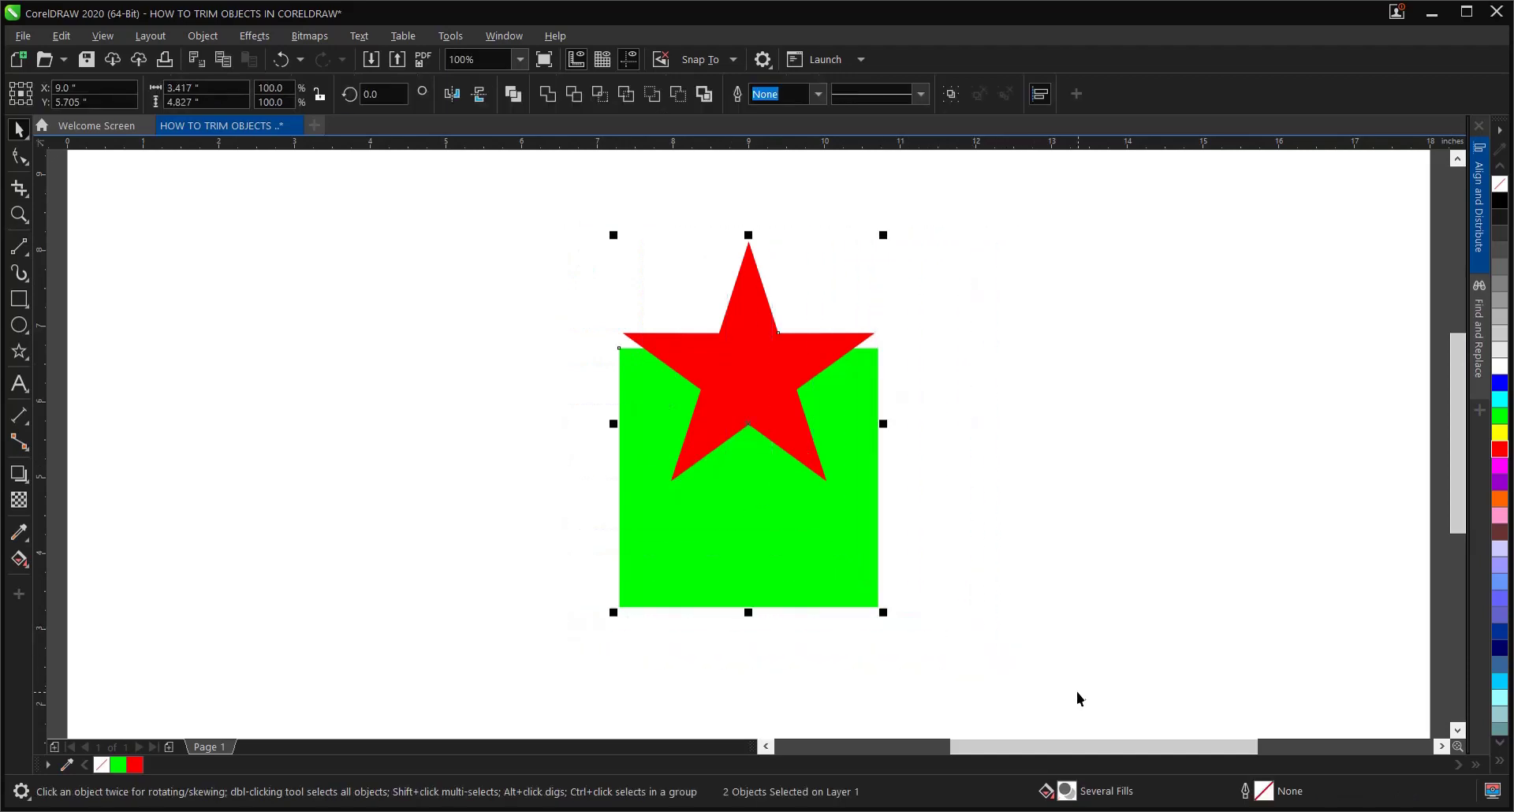
Step: Trim the star's shape out of the green square and pull the pieces apart
click(576, 93)
click(789, 363)
drag(764, 359, 453, 317)
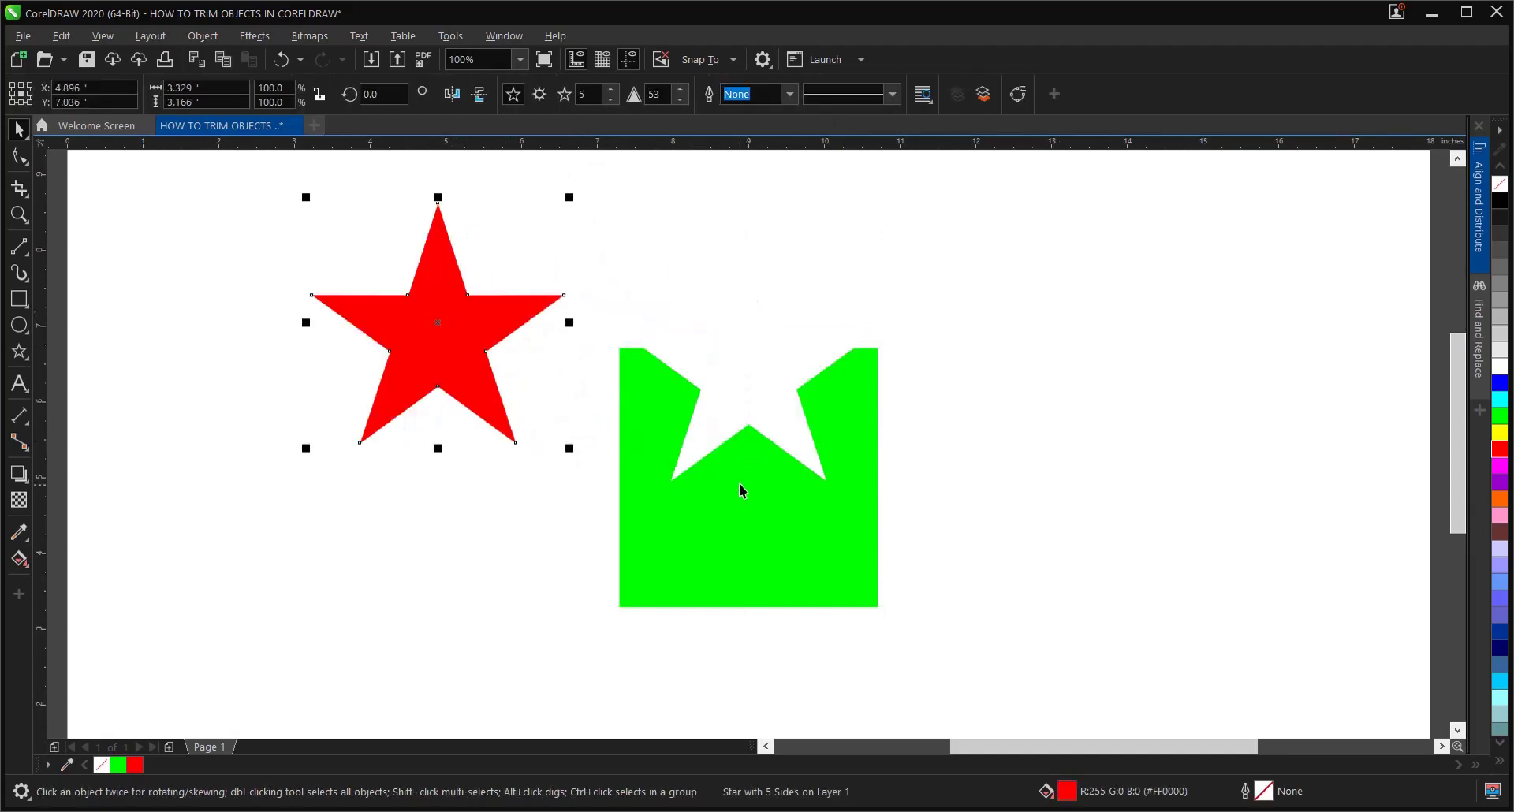
scroll(740, 484, down, 1)
click(741, 492)
drag(741, 492, 719, 524)
Step: Reposition the notched green shape to the right and set the red star back over it
click(1316, 348)
scroll(1246, 339, up, 1)
scroll(1242, 344, down, 1)
click(1237, 357)
scroll(719, 523, up, 1)
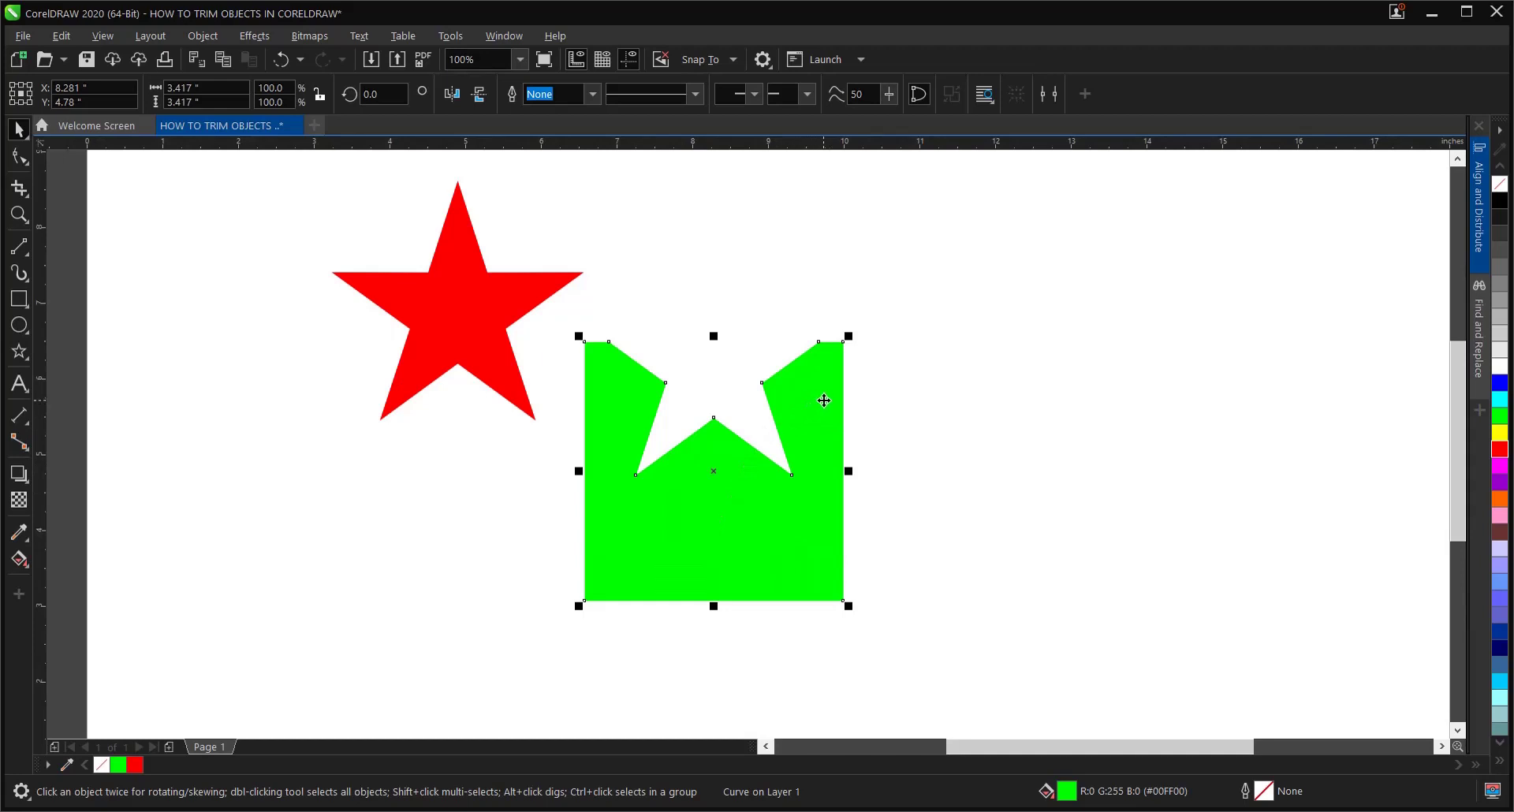
scroll(824, 409, down, 1)
drag(822, 456, 1040, 452)
drag(653, 393, 990, 399)
click(115, 423)
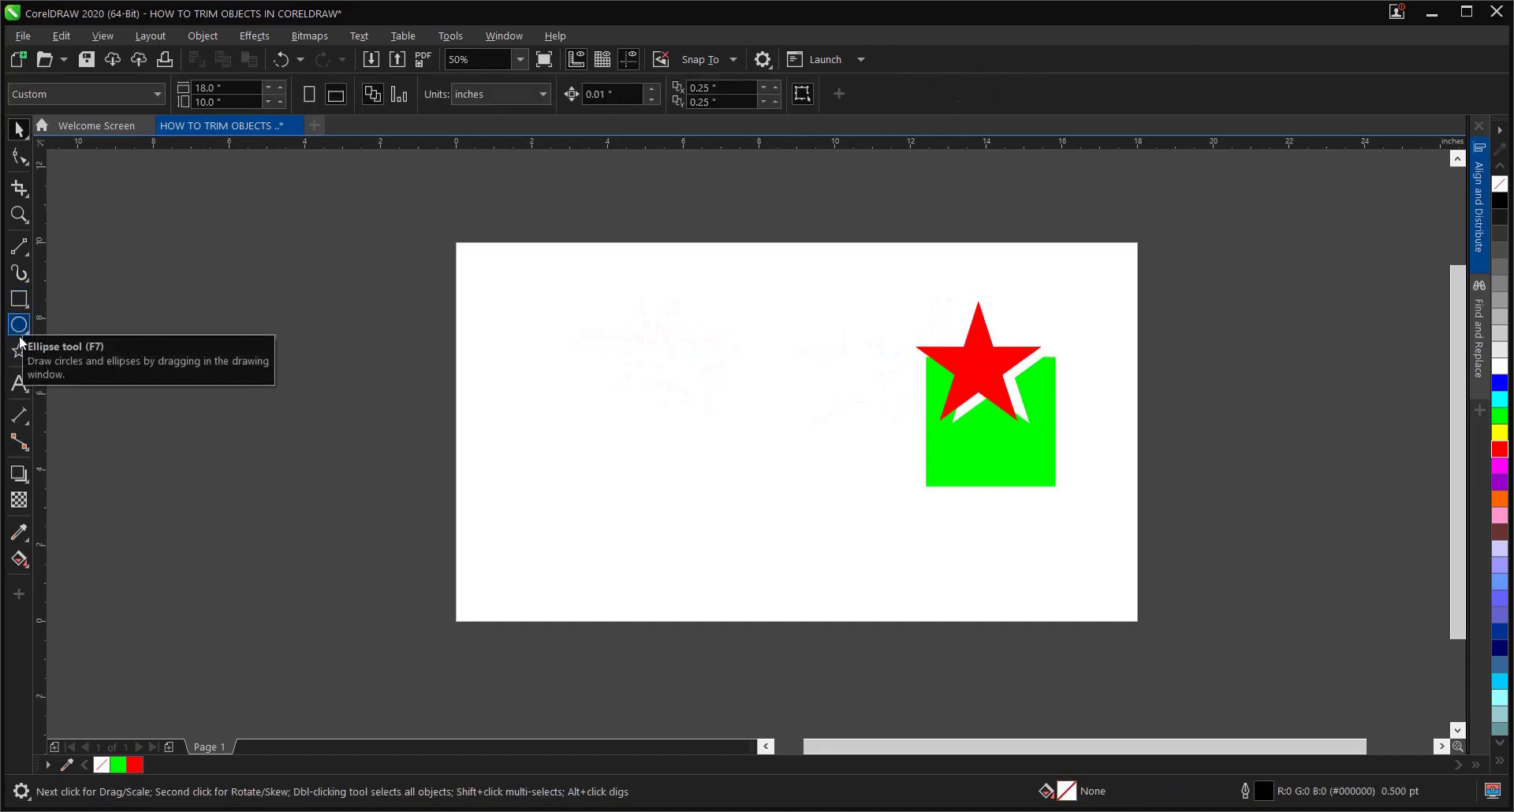
Step: Draw a heart from Common Shapes' Basic Shapes and delete the star and notched square
click(19, 351)
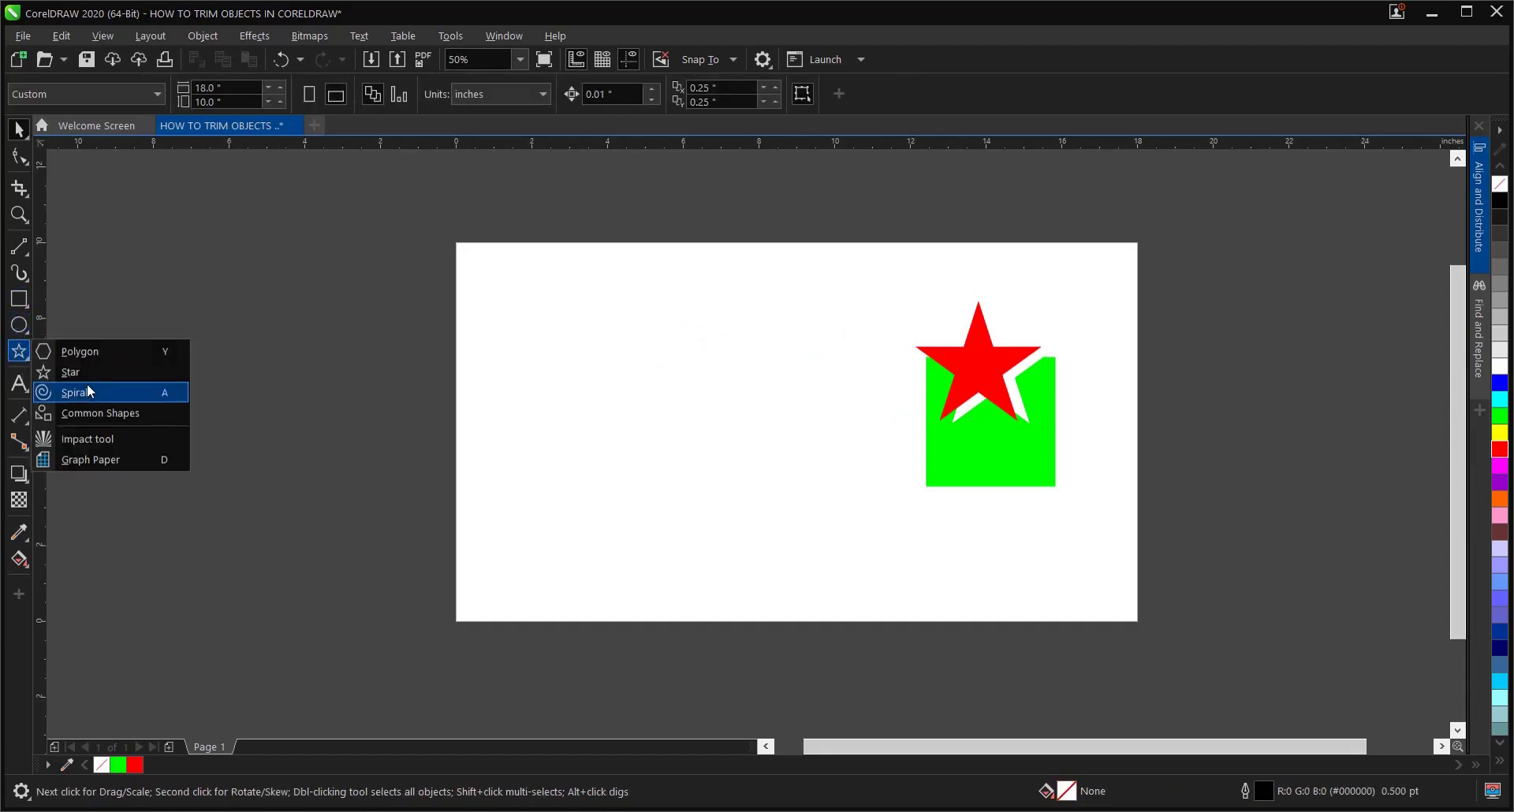
click(82, 408)
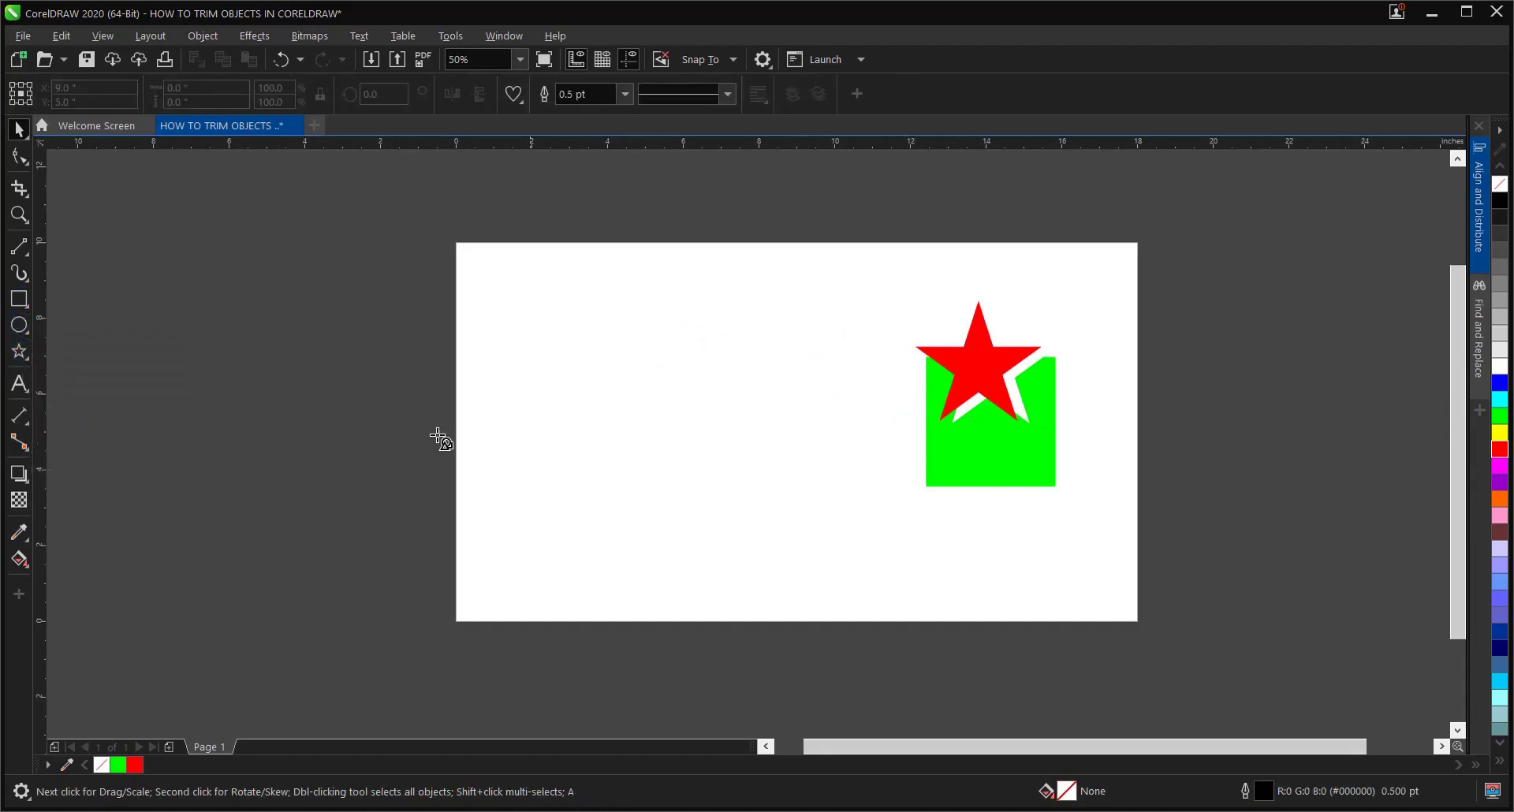
click(513, 94)
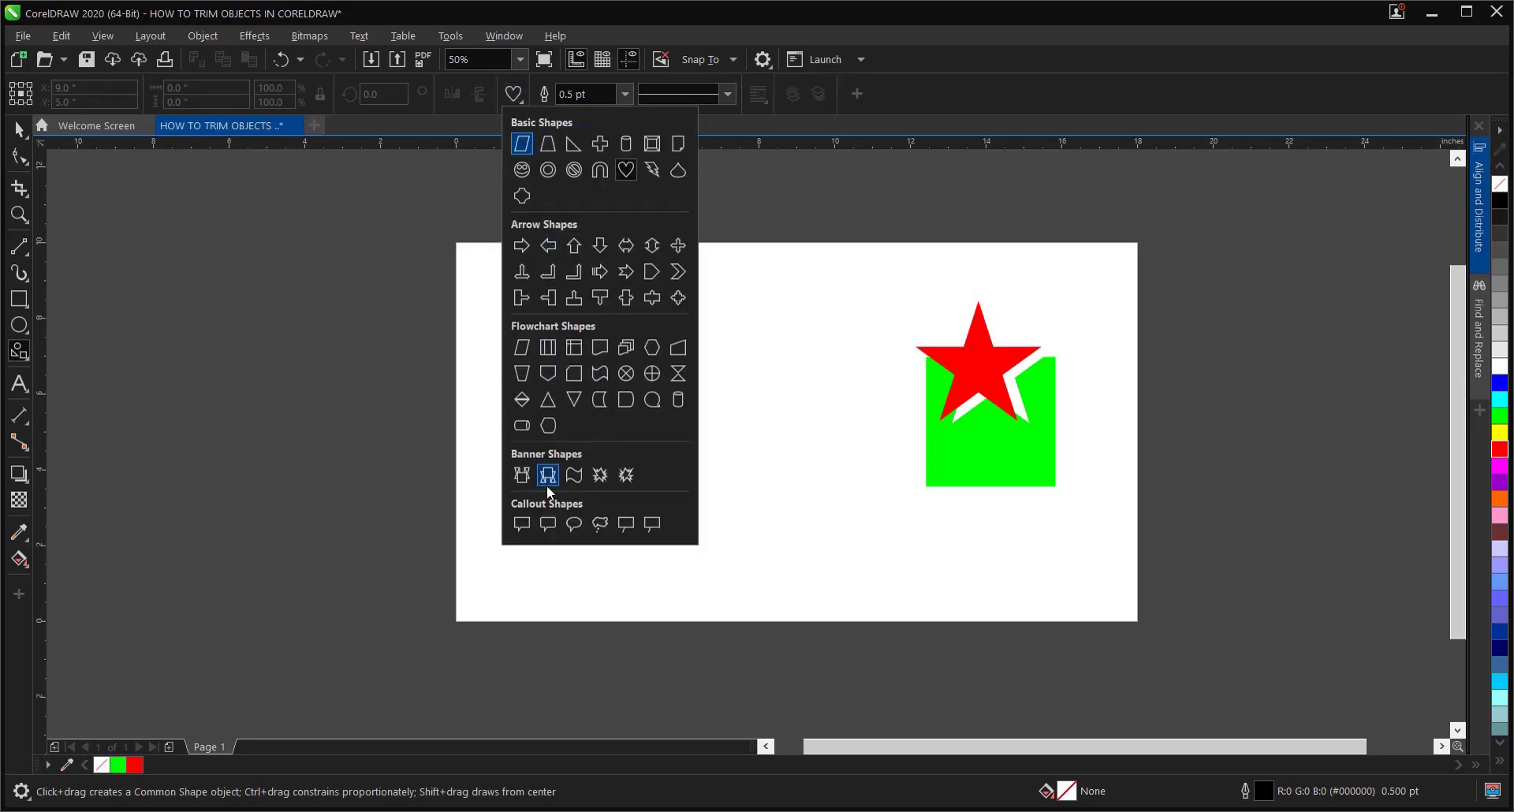
click(627, 167)
drag(730, 424, 792, 511)
click(19, 128)
drag(860, 278, 1170, 569)
key(Delete)
Step: Fill the heart with dark red and remove its outline
click(768, 424)
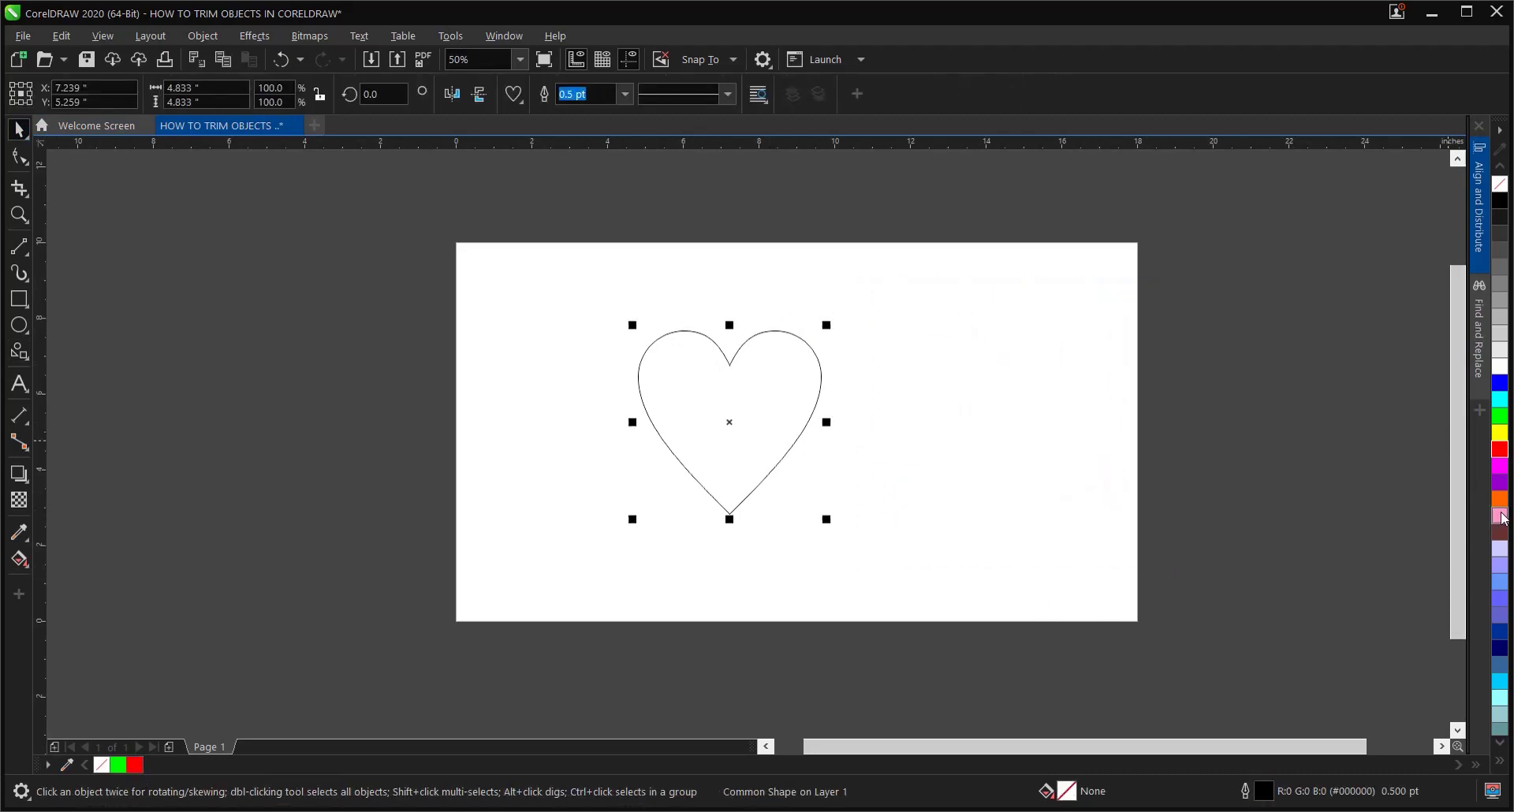
click(1502, 450)
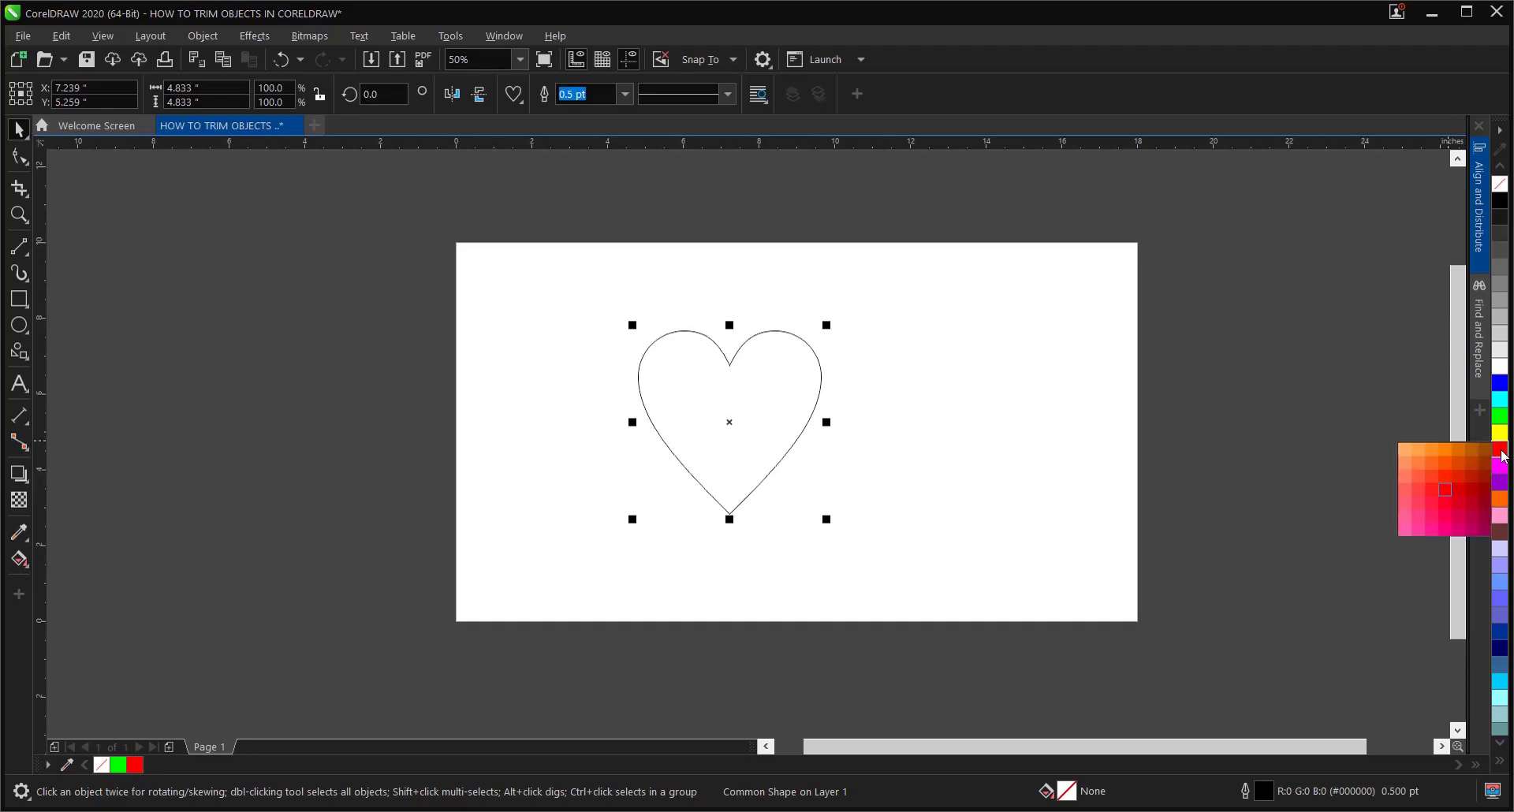
click(1471, 491)
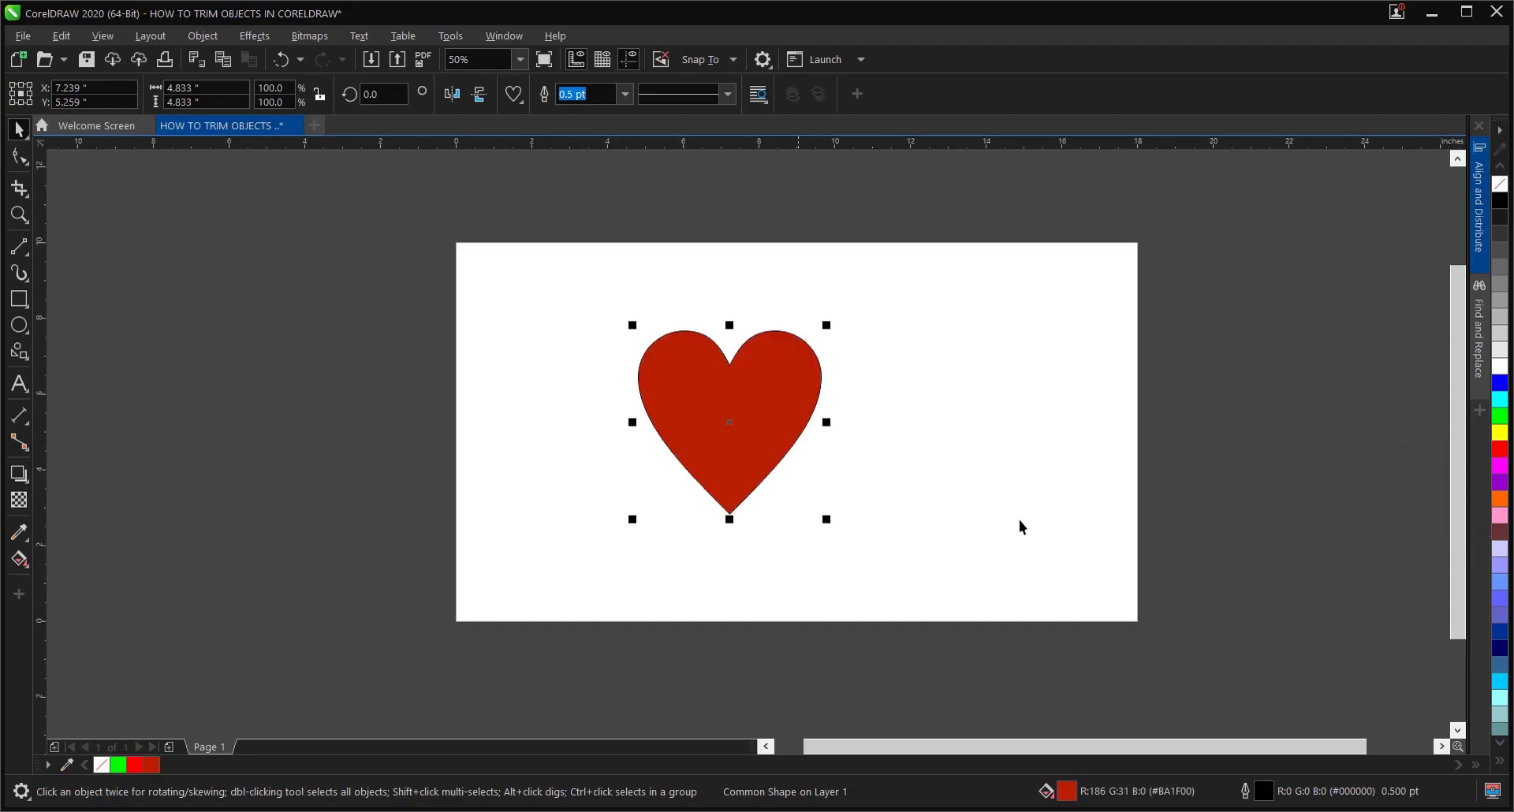
right_click(96, 765)
click(328, 549)
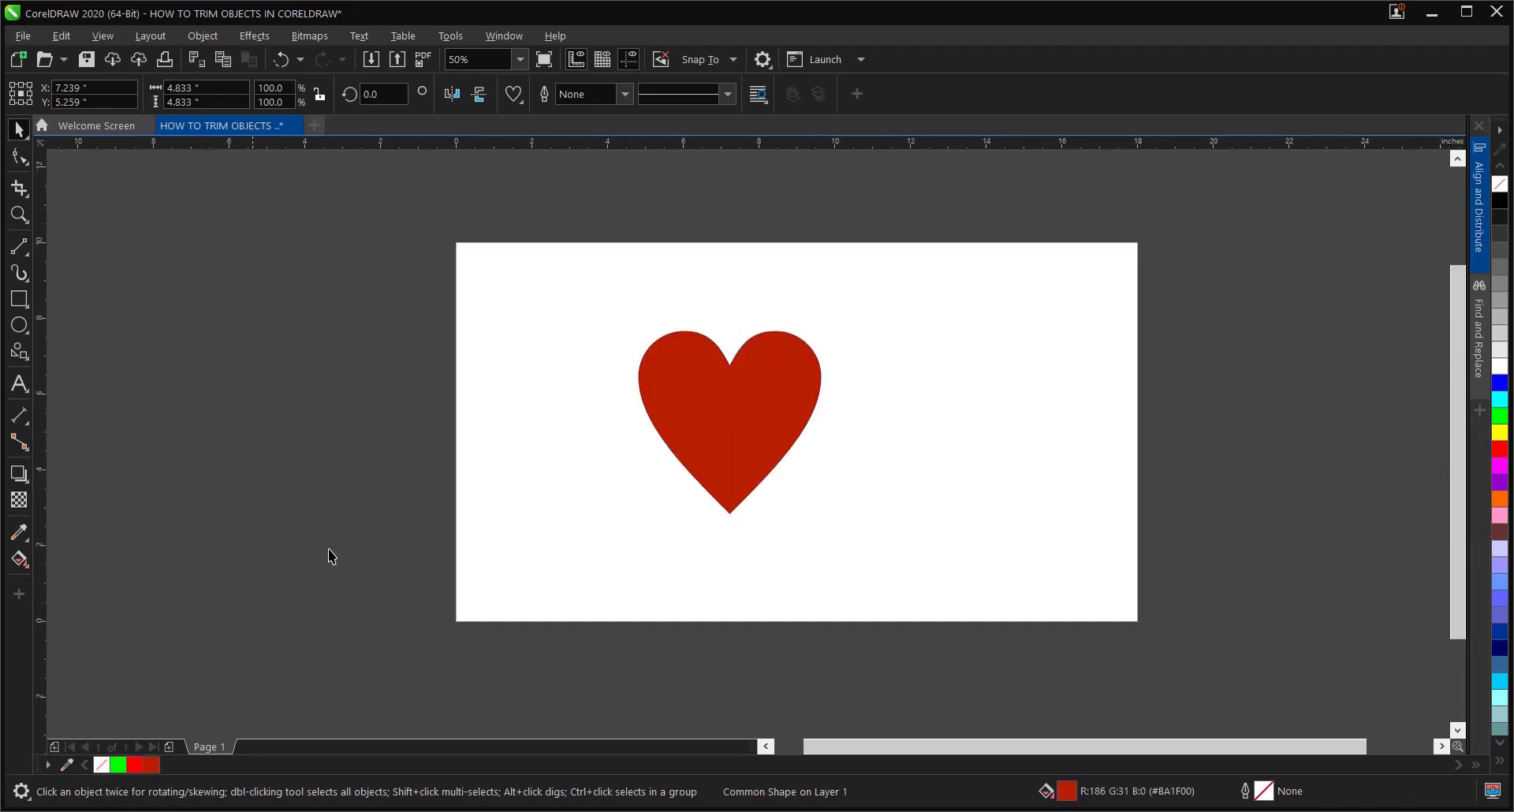
click(755, 420)
scroll(753, 412, up, 2)
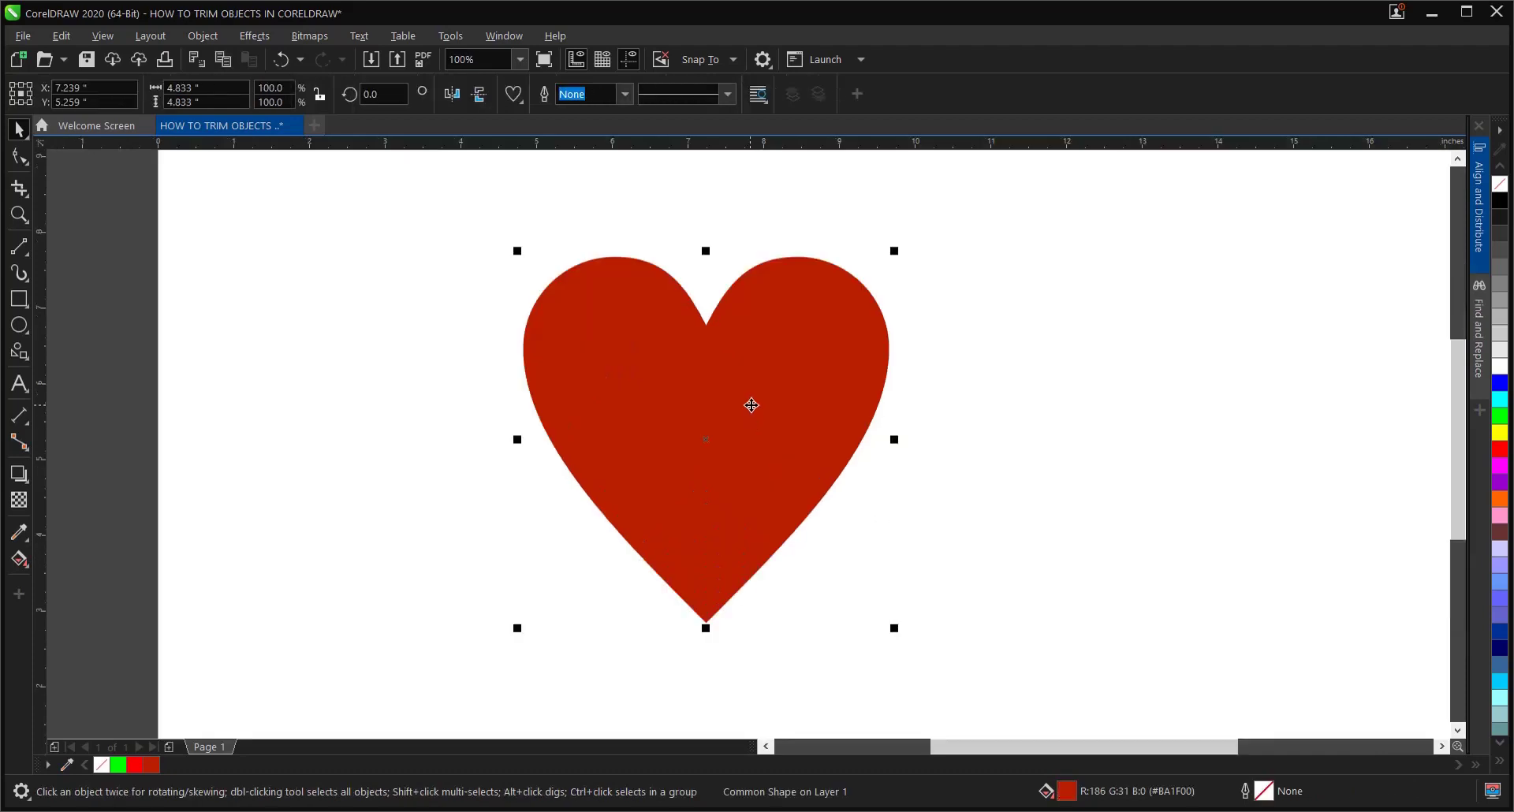
click(902, 433)
scroll(697, 433, down, 2)
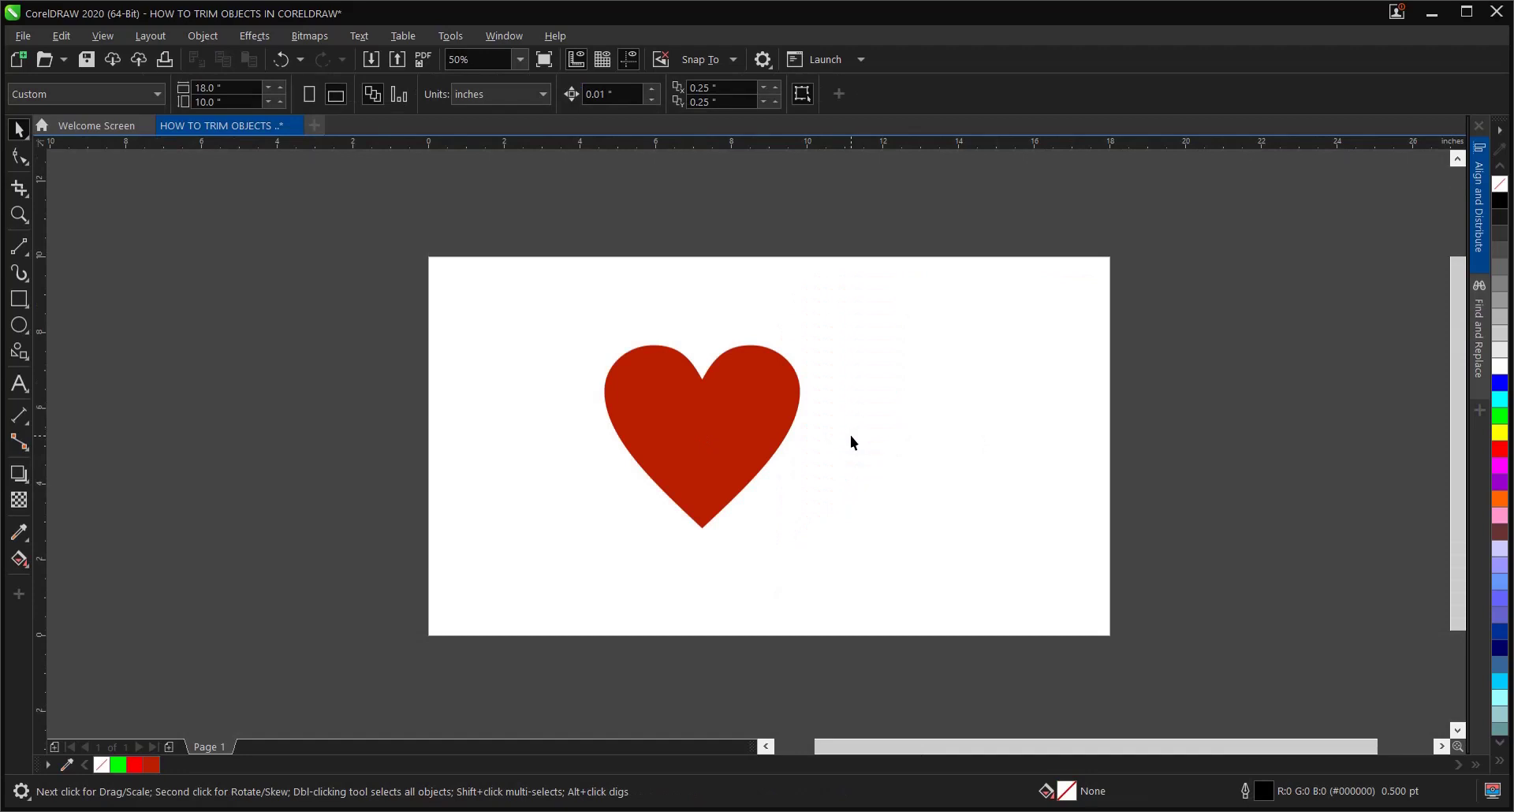
click(19, 325)
Step: Draw a circle over the heart's right side with the Ellipse tool
drag(838, 427, 906, 568)
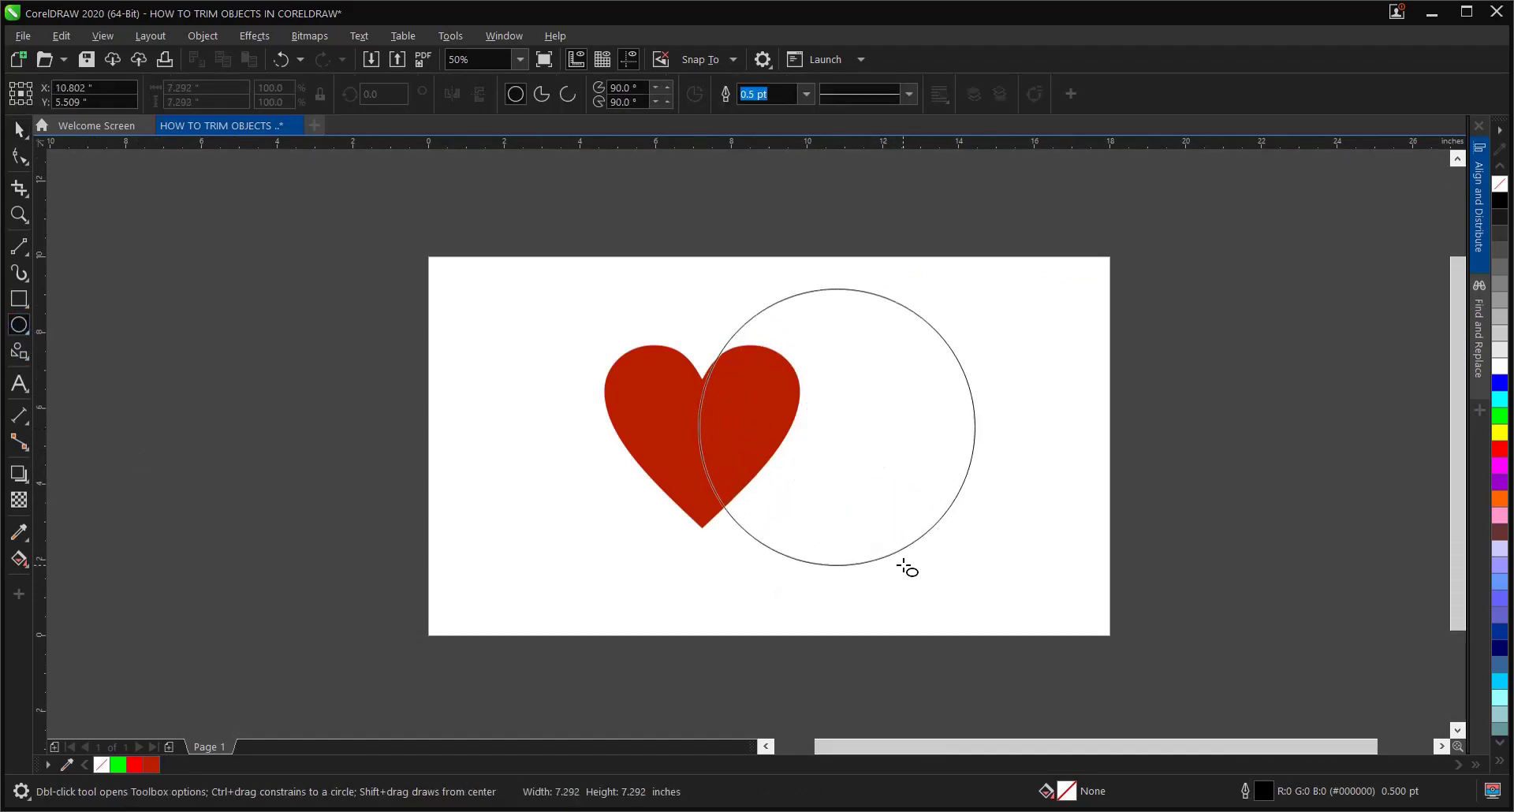
click(27, 135)
click(514, 398)
drag(957, 609, 1000, 616)
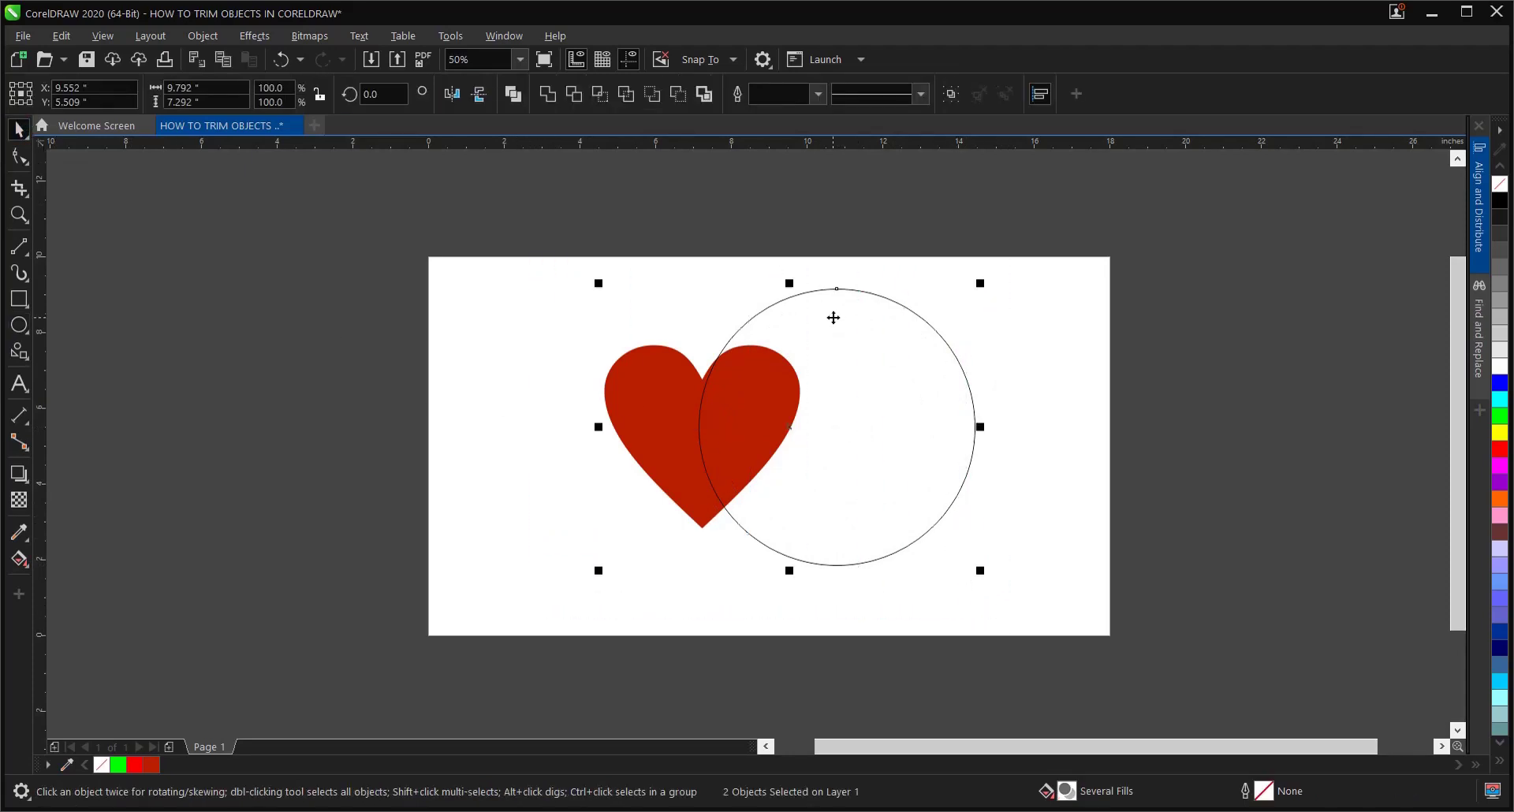
key(ctrl+z)
Step: Trim the circle's area out of the heart as a preview, then undo back to the whole heart
drag(838, 371, 944, 391)
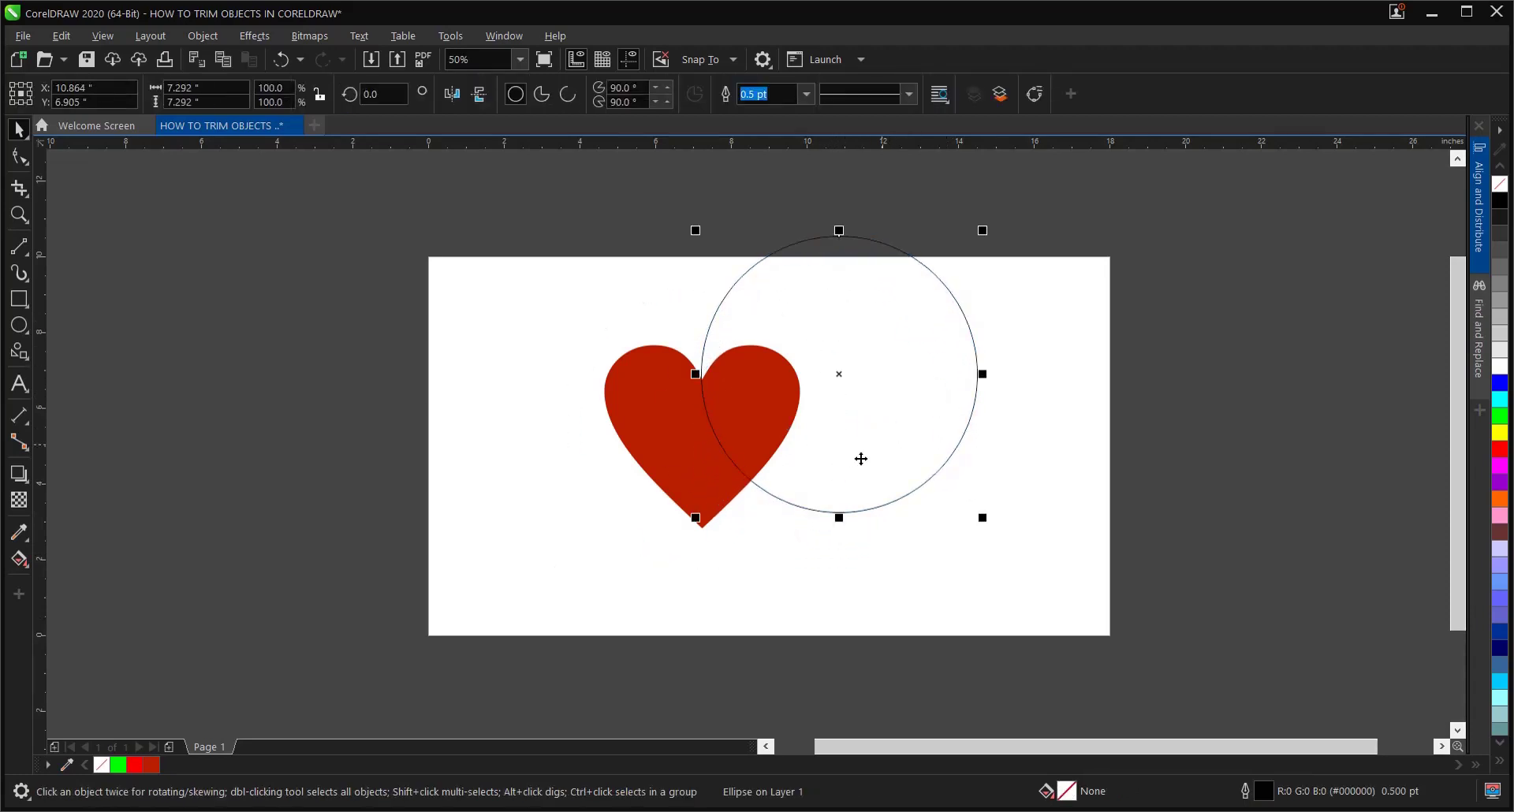
shift+click(687, 441)
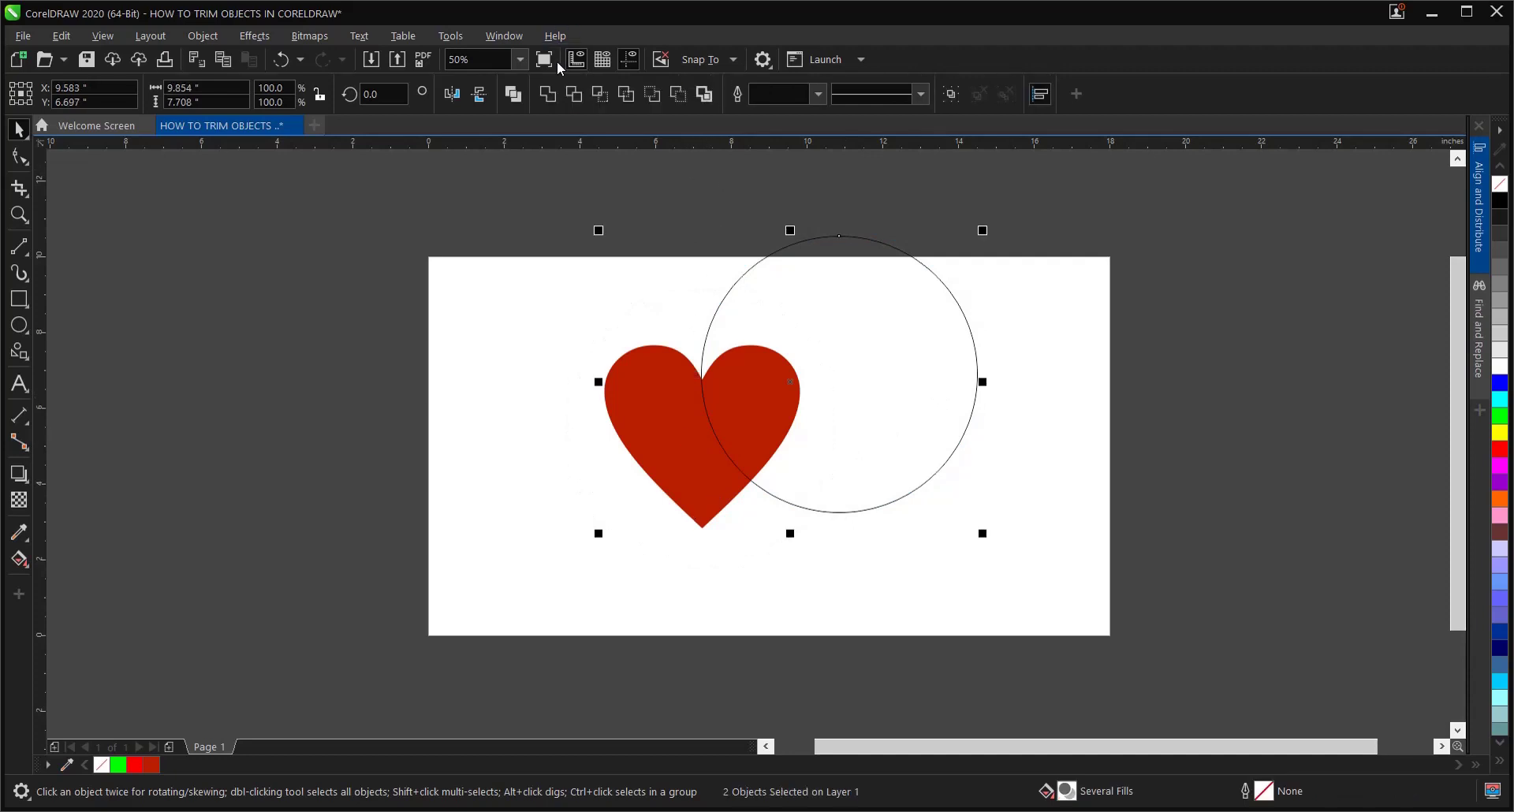
click(574, 93)
drag(871, 434, 999, 441)
scroll(704, 438, up, 2)
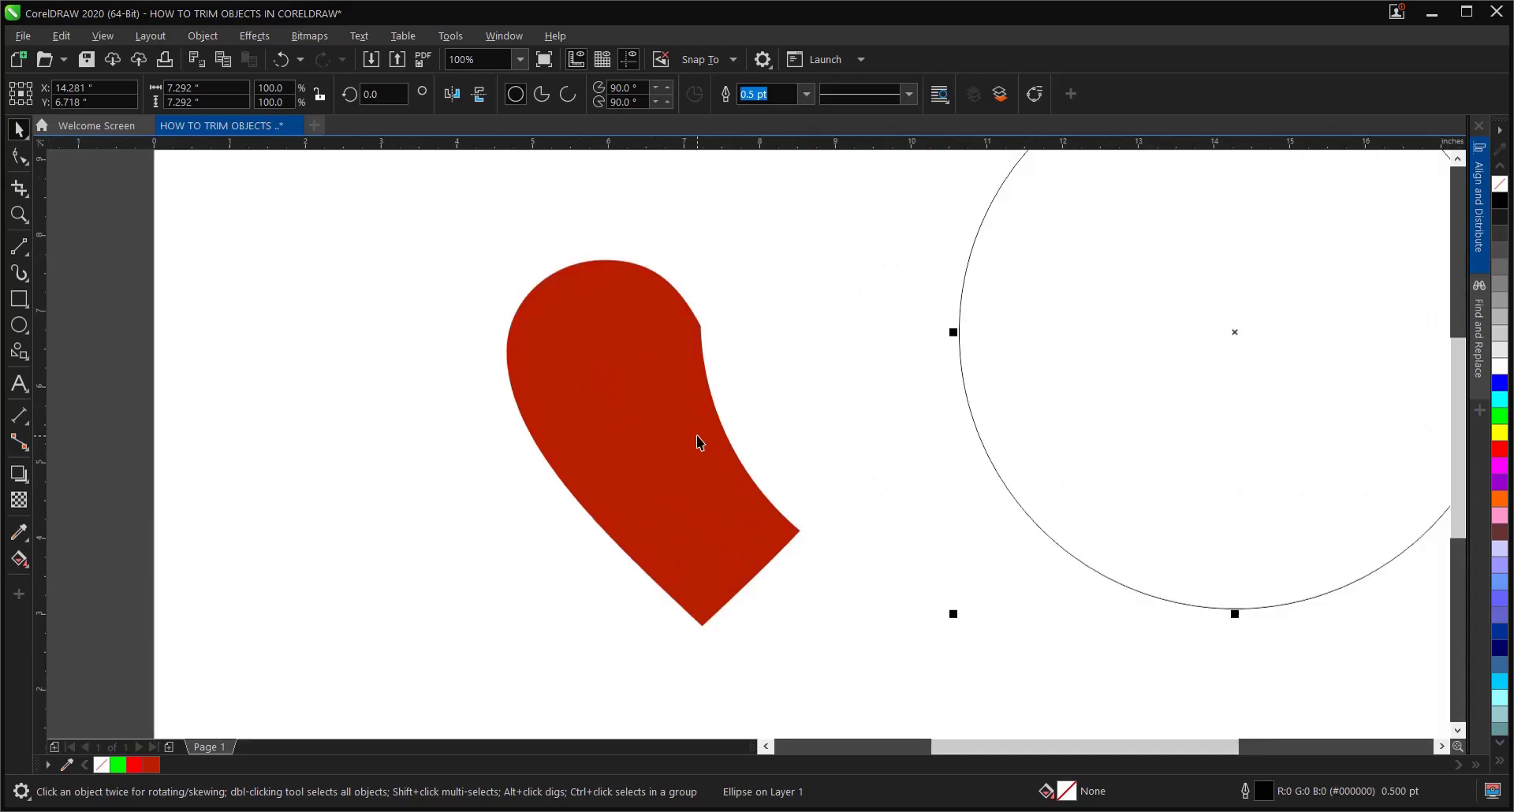
key(ctrl+z)
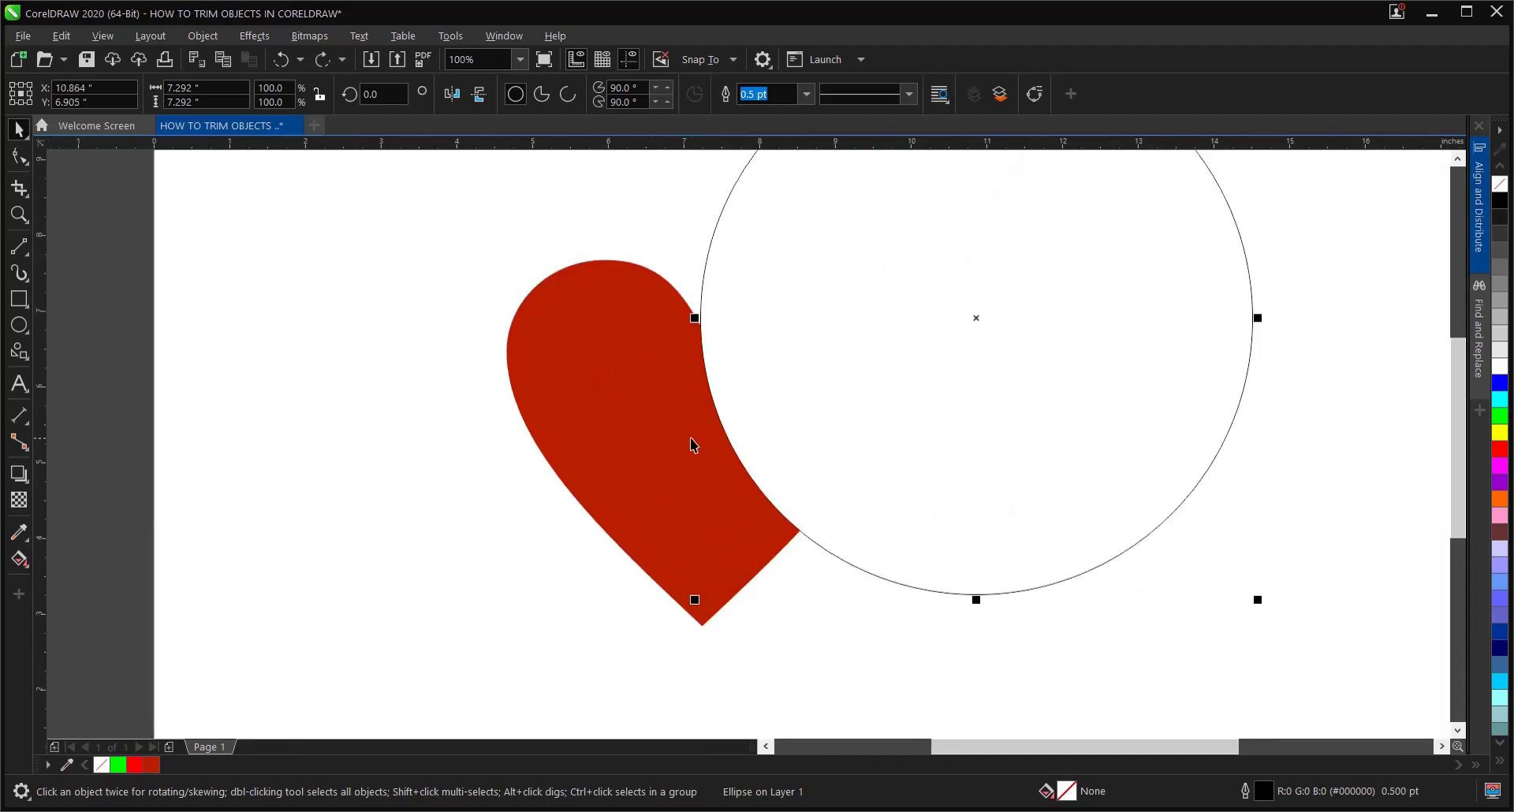
key(ctrl+z)
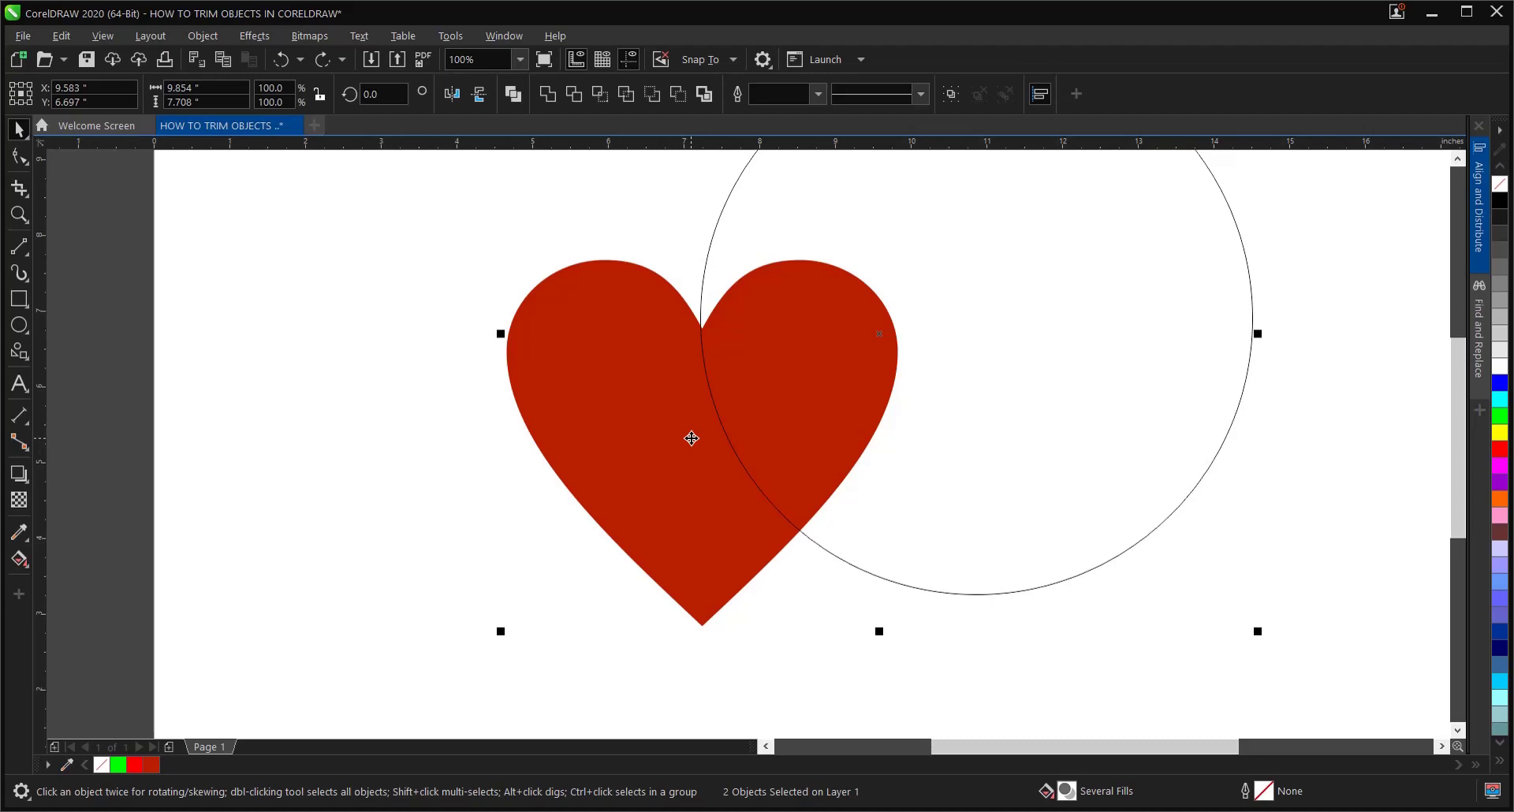
scroll(789, 438, down, 3)
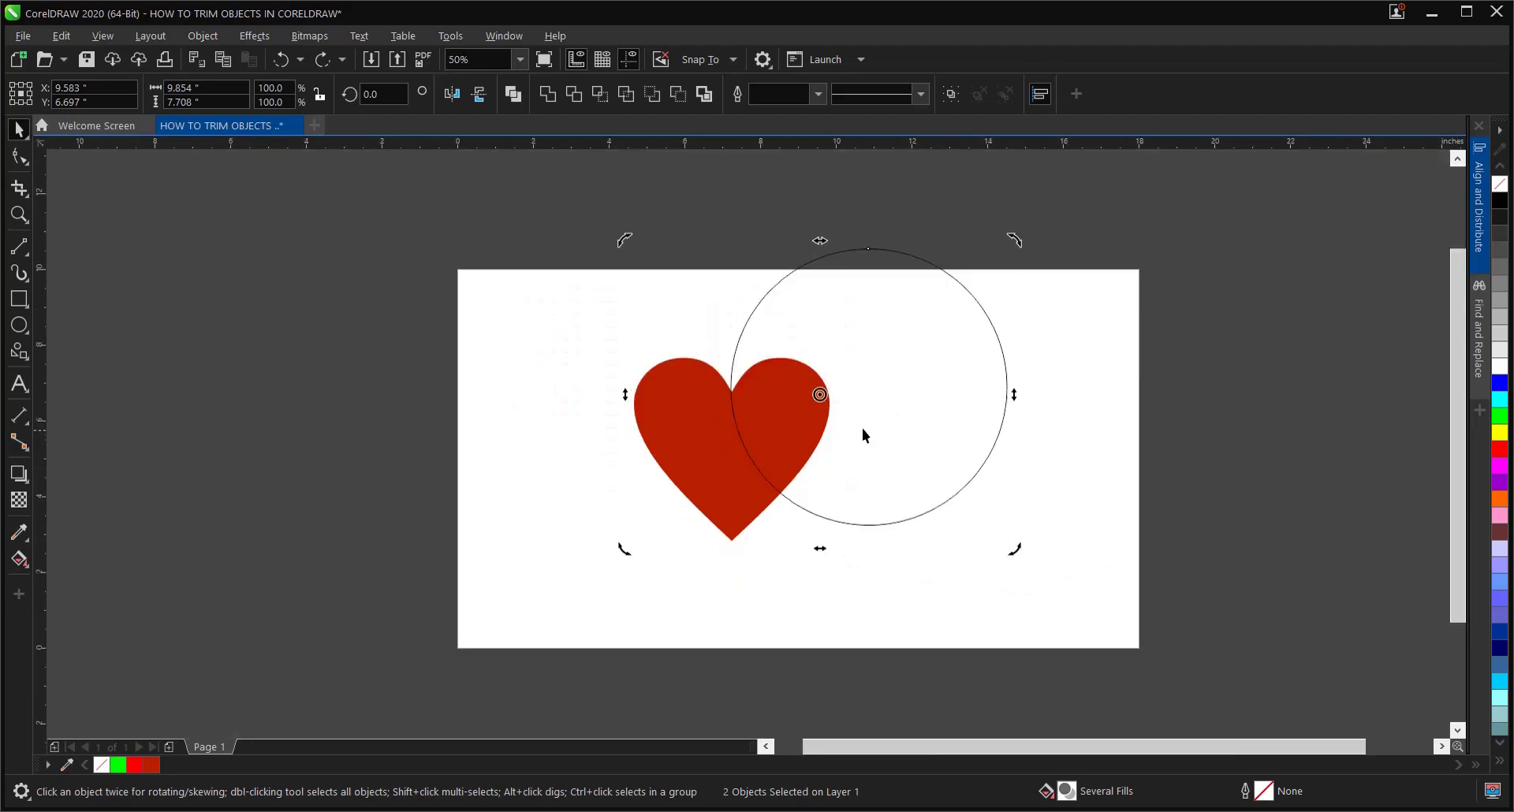
Step: Move the circle right, clear of the heart, and fill it red
click(1024, 239)
click(990, 314)
drag(990, 314, 1125, 331)
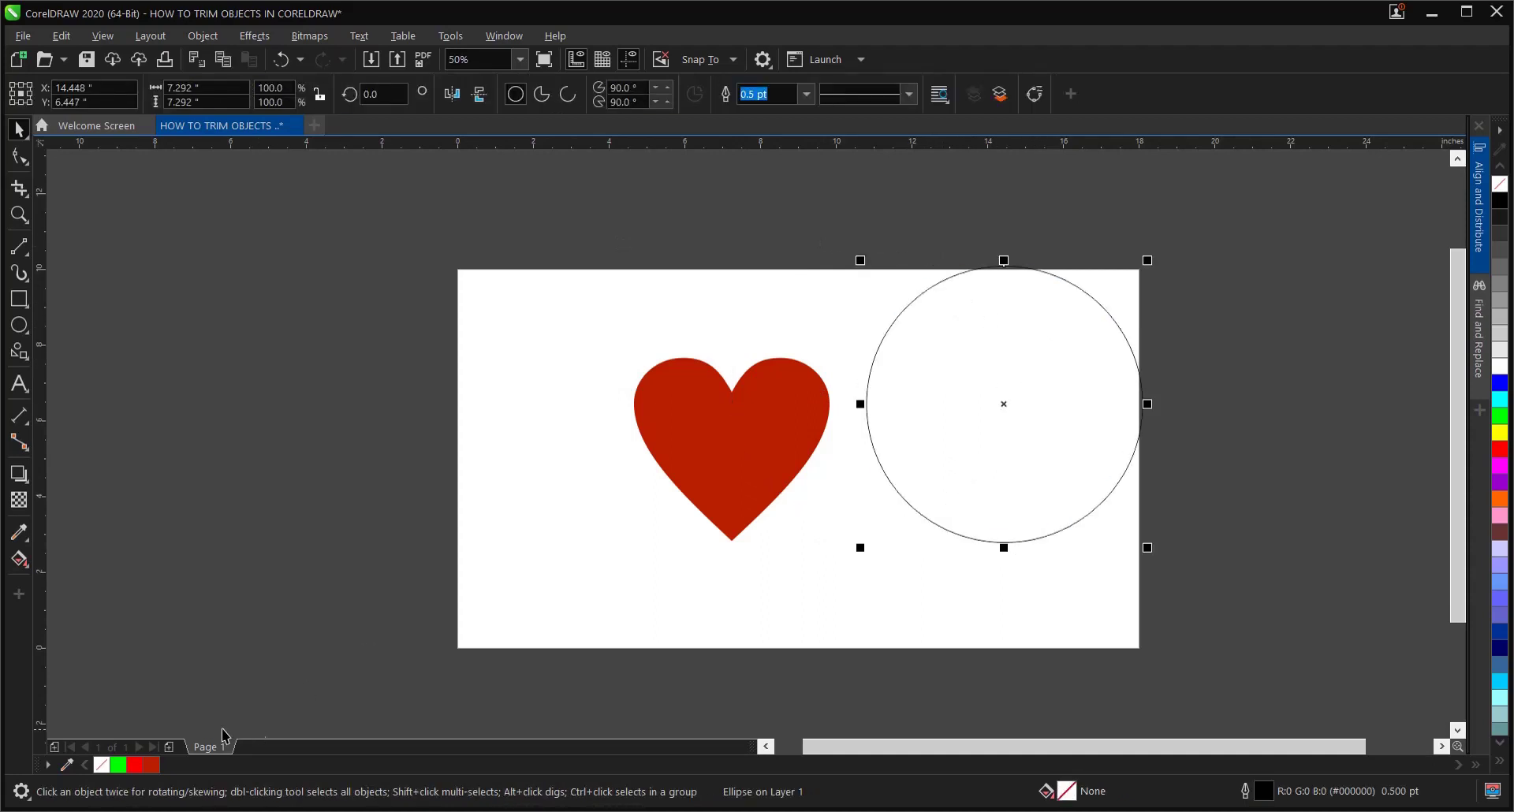
click(135, 765)
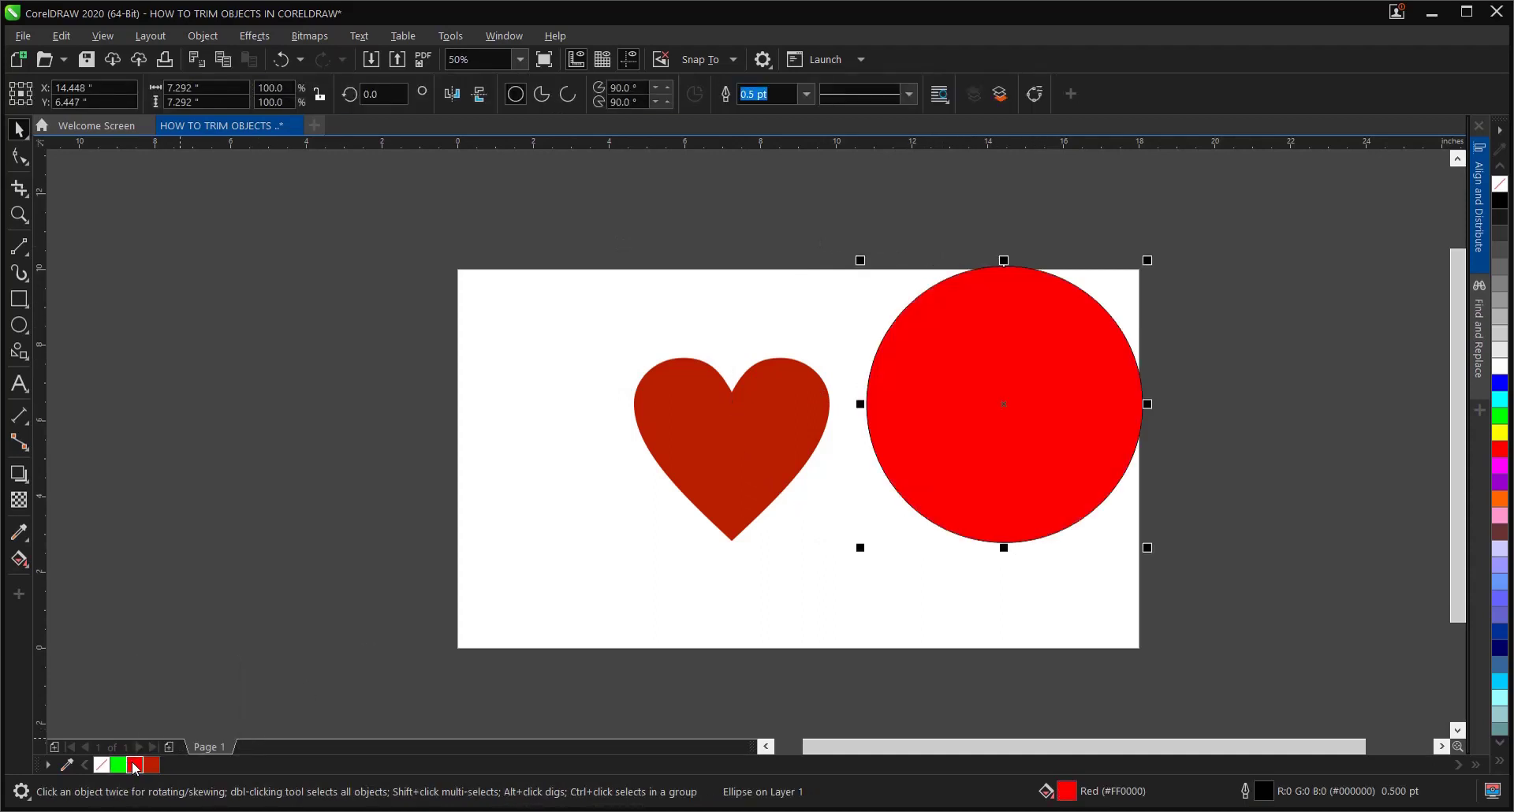
Step: Make a slightly smaller copy of the red circle and fill it green
scroll(1123, 278, up, 3)
drag(1170, 253, 1158, 266)
click(505, 398)
click(745, 467)
click(117, 765)
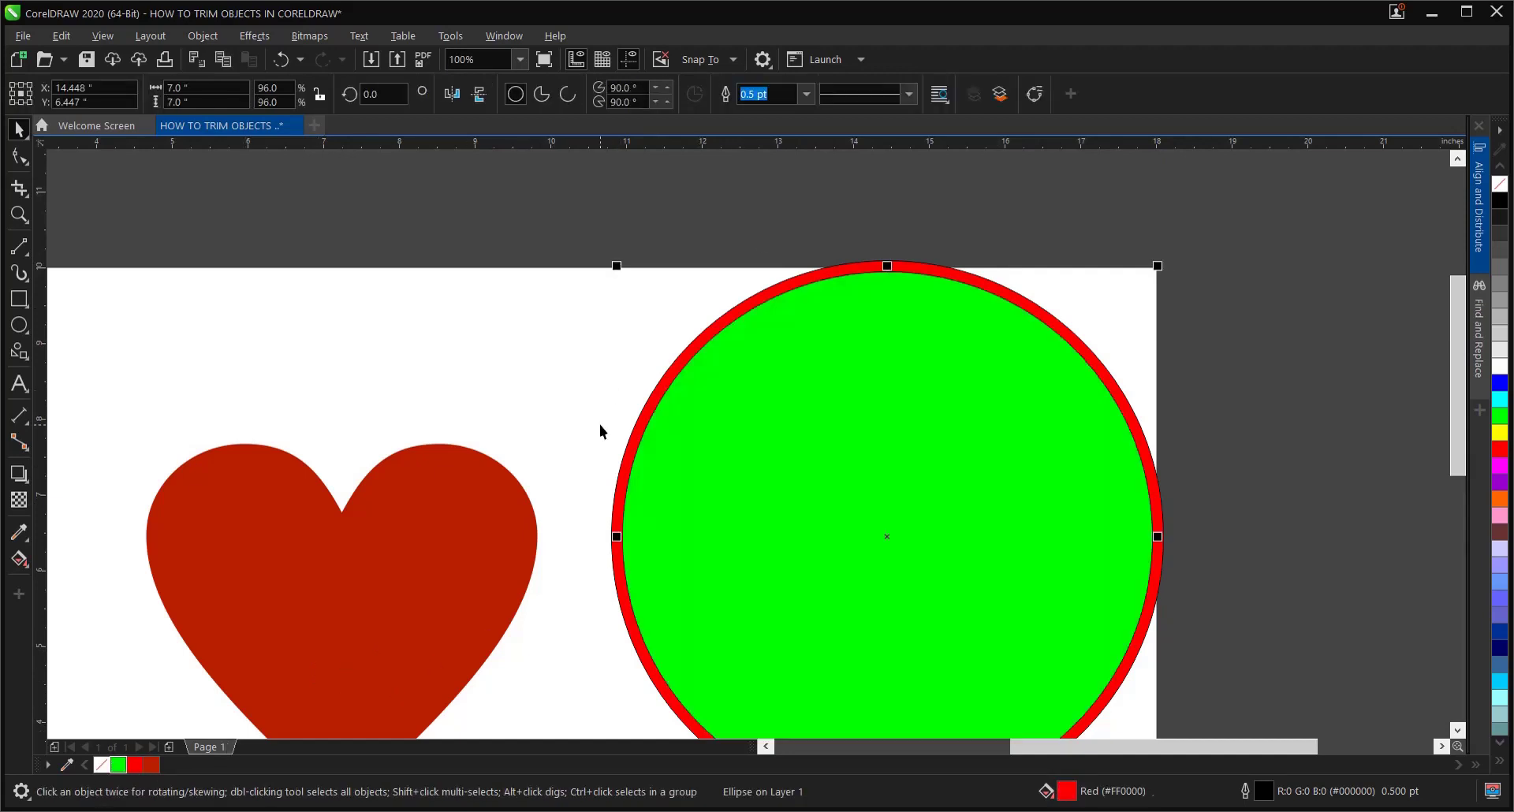
scroll(750, 298, down, 3)
Step: Trim the green circle out of the red one and delete the green circle, leaving a ring
click(639, 232)
drag(639, 230, 989, 554)
drag(586, 208, 1081, 545)
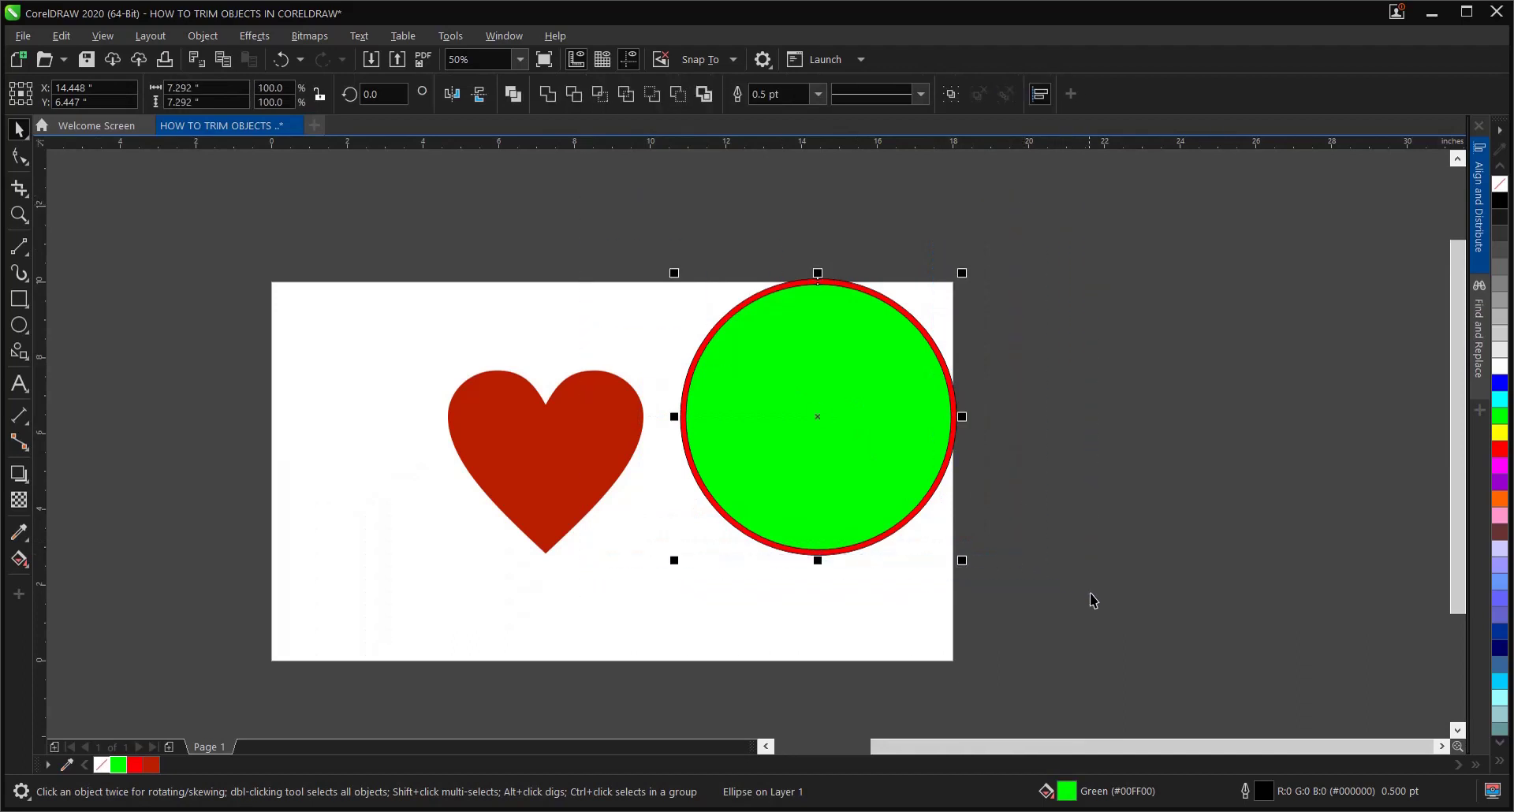
click(575, 94)
drag(888, 377, 1103, 405)
key(Delete)
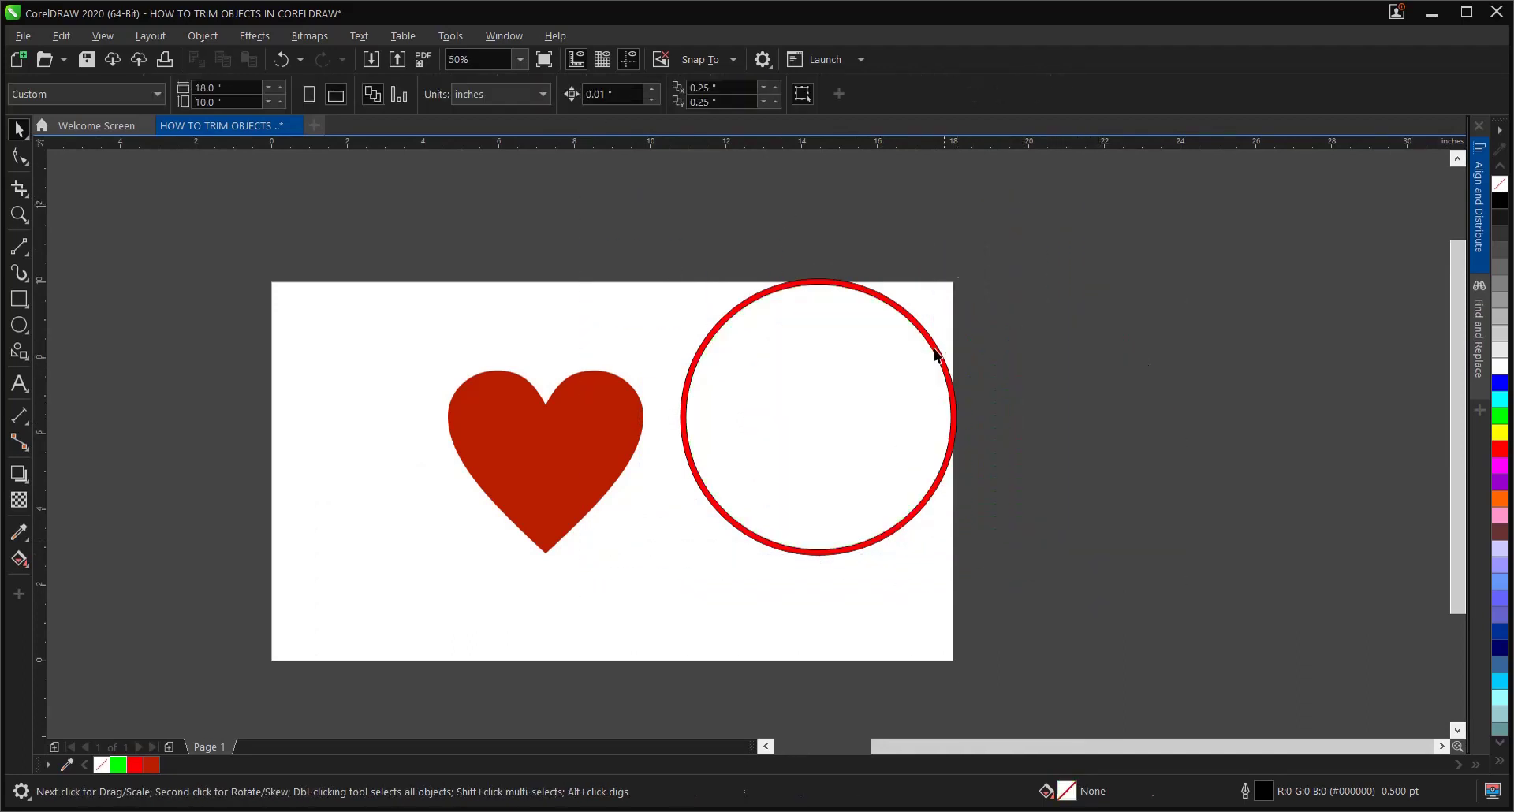
click(936, 352)
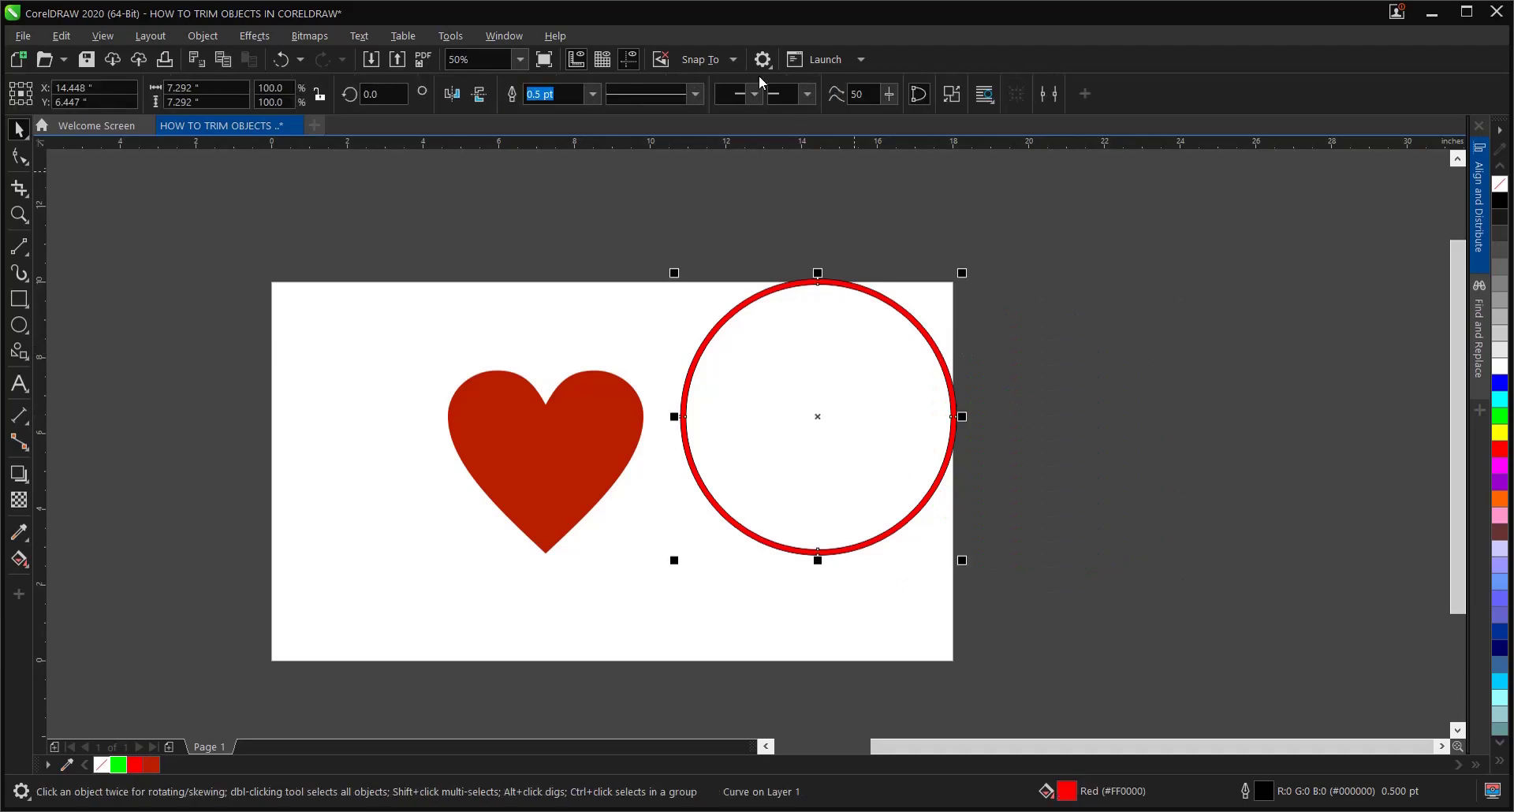
click(591, 94)
Step: Remove the ring's outline, place it over the heart's right side, and select both
click(577, 111)
click(819, 427)
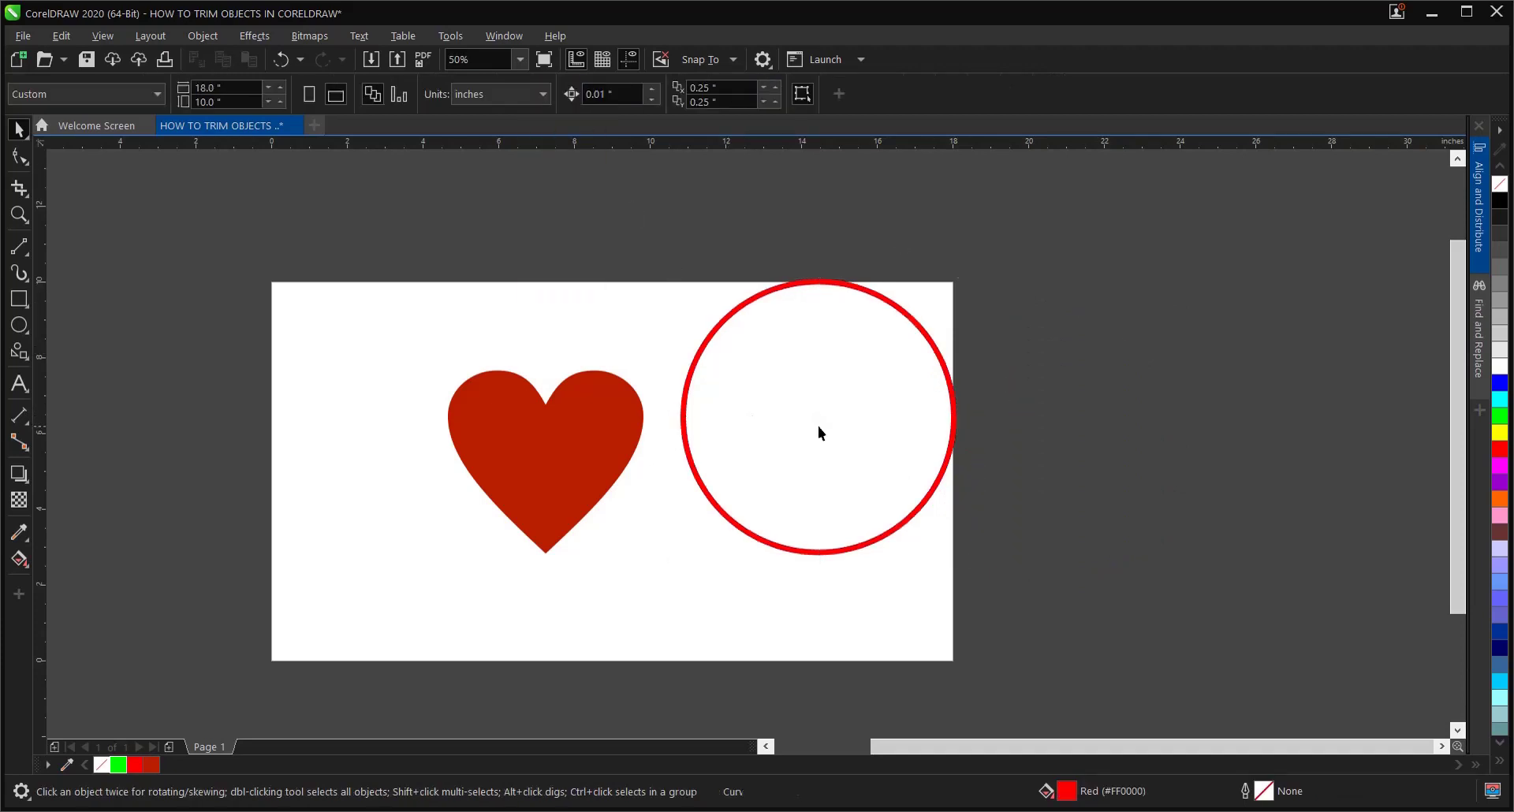
click(731, 314)
drag(814, 413, 676, 420)
drag(371, 211, 966, 666)
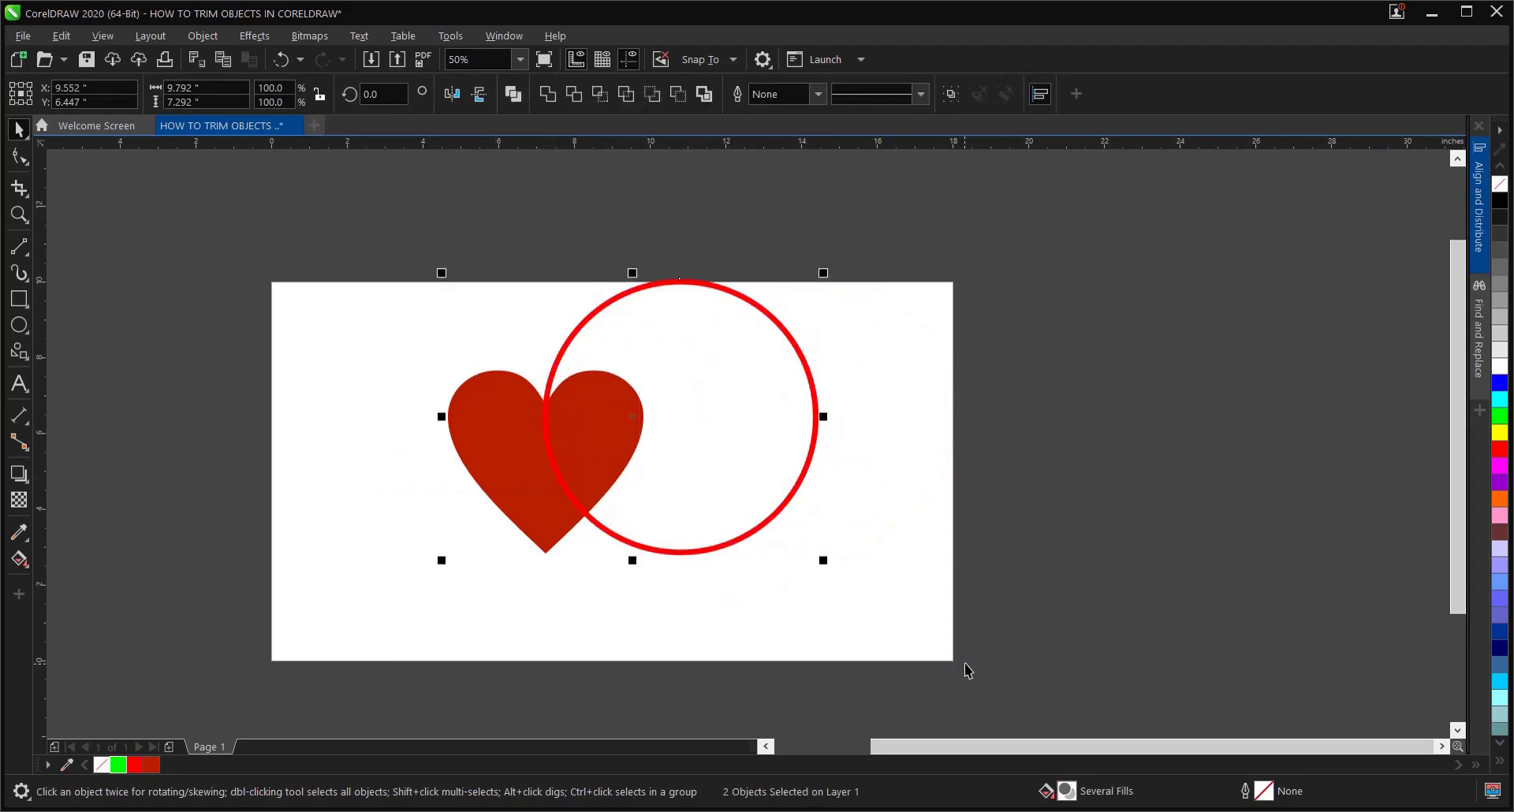
Step: Trim the heart where the ring overlaps it, then move the ring aside to the right
click(577, 96)
click(835, 409)
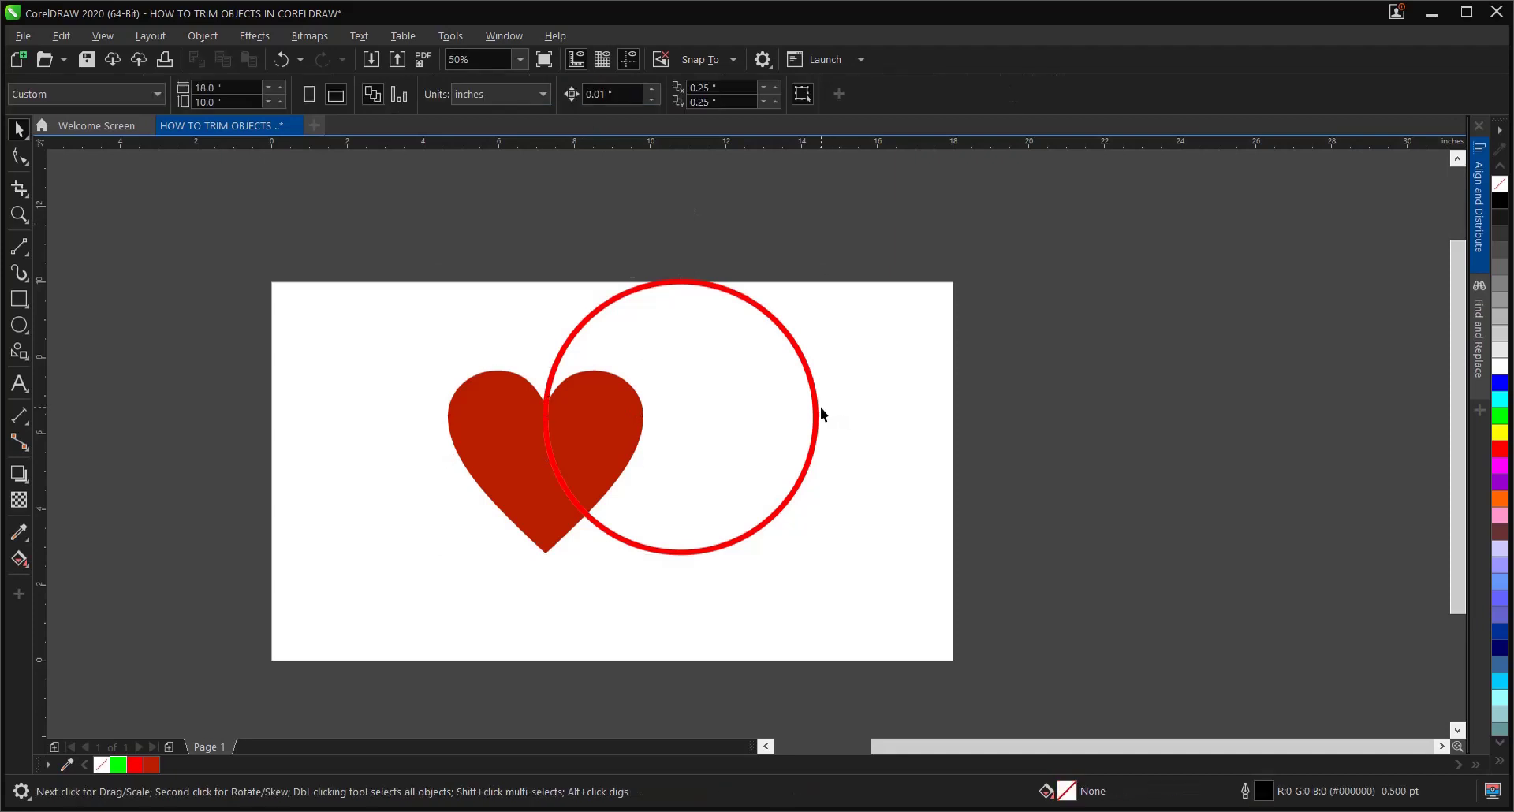
click(817, 409)
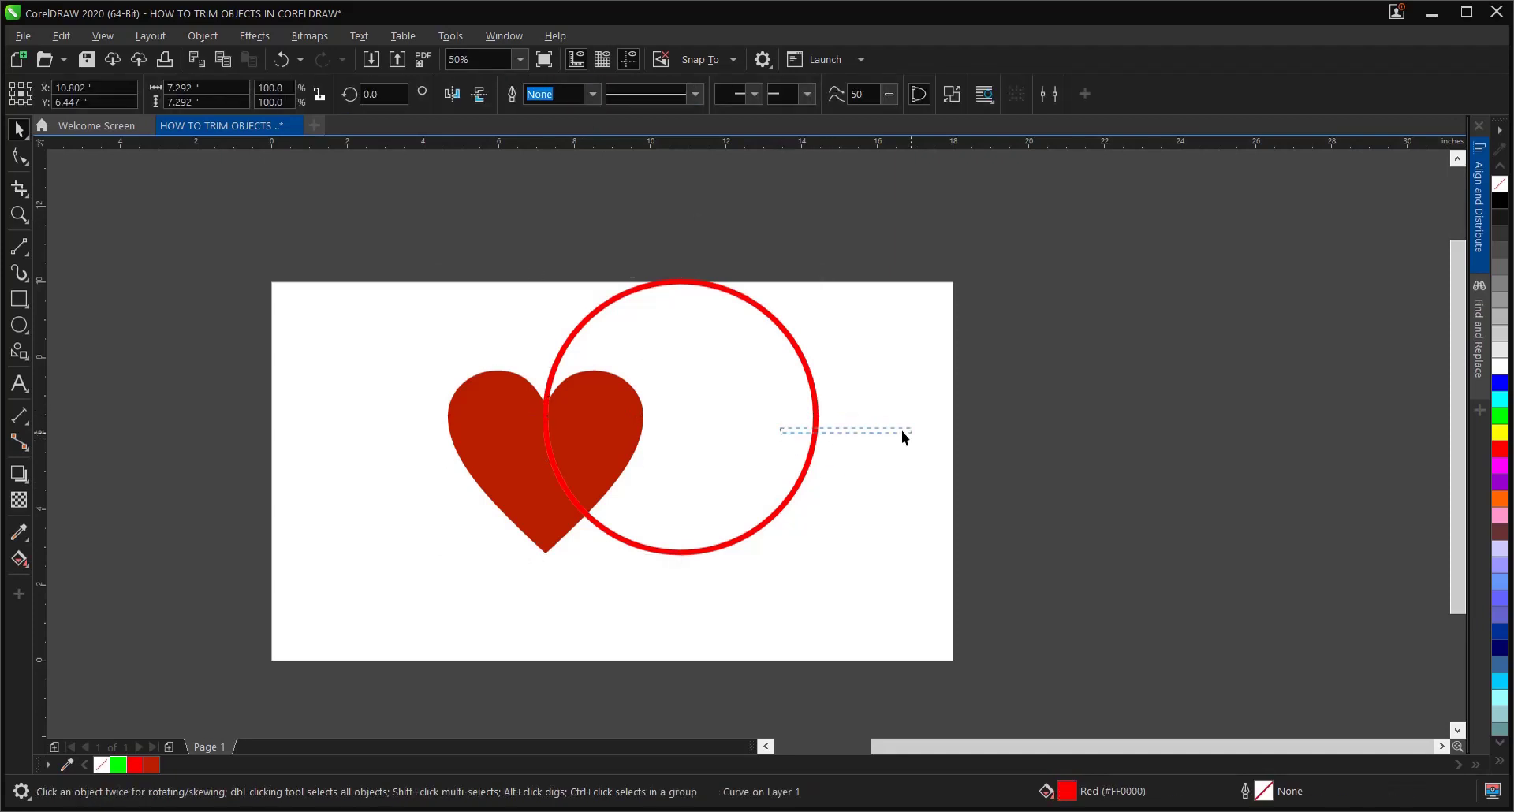
click(809, 416)
drag(816, 413, 1023, 418)
Step: Break the trimmed heart into separate halves with Ctrl+K
click(585, 460)
scroll(456, 449, up, 2)
scroll(794, 401, down, 2)
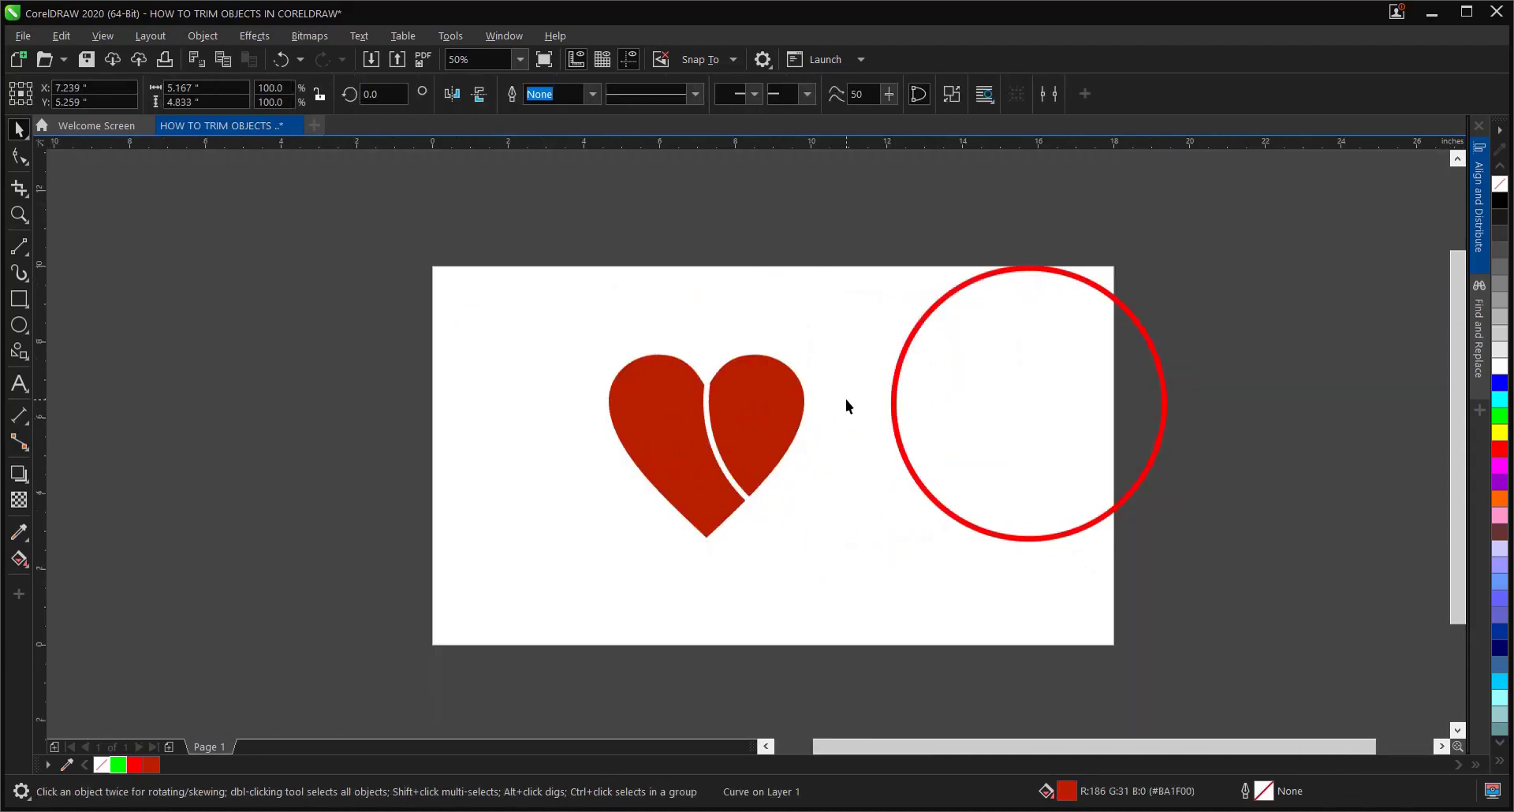
key(ctrl+k)
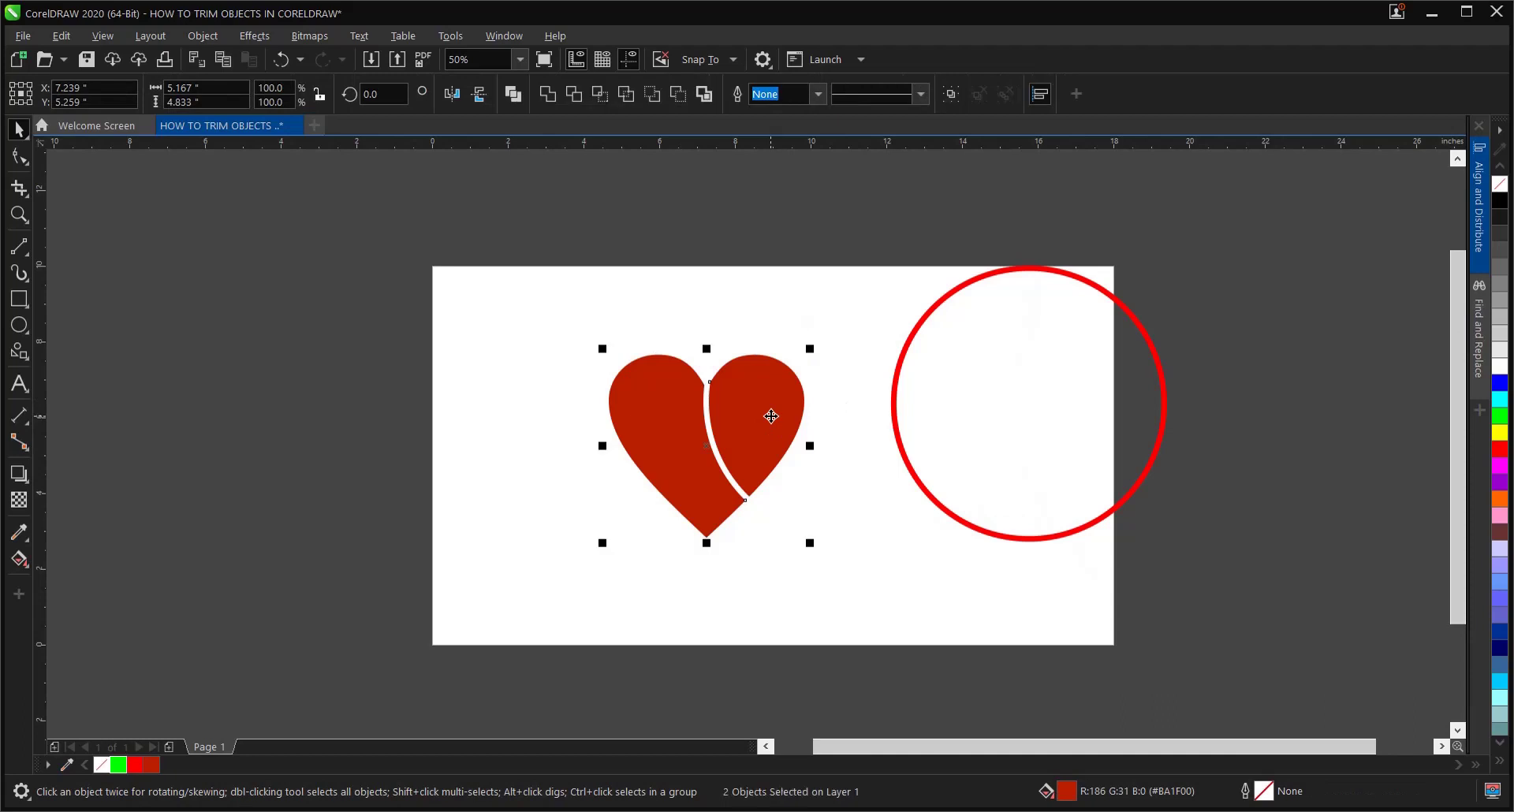
click(513, 465)
Step: Fill the heart's right half green and move the red ring over the red left half
click(750, 400)
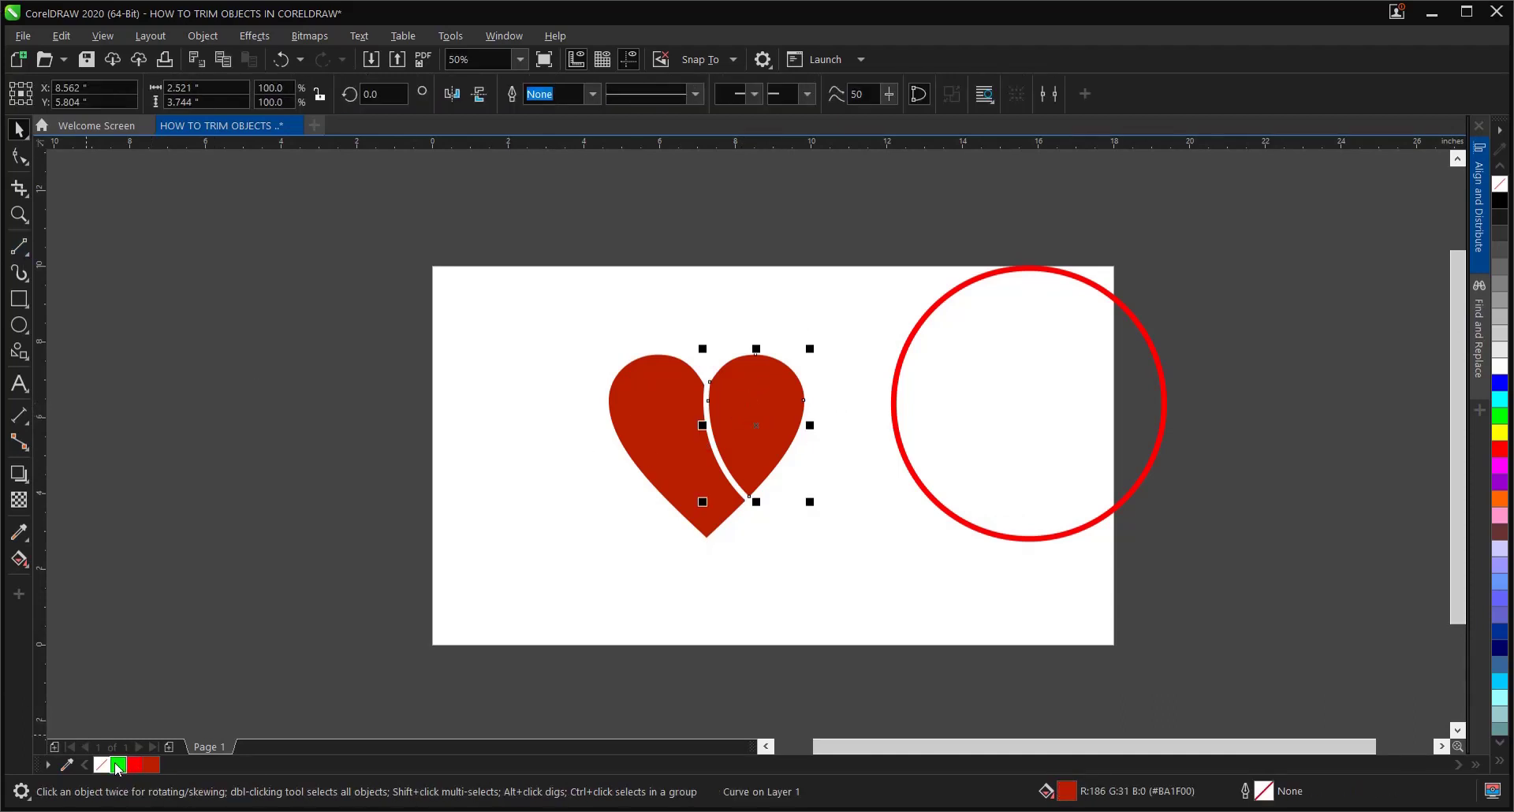
click(117, 765)
click(591, 514)
click(674, 463)
click(791, 519)
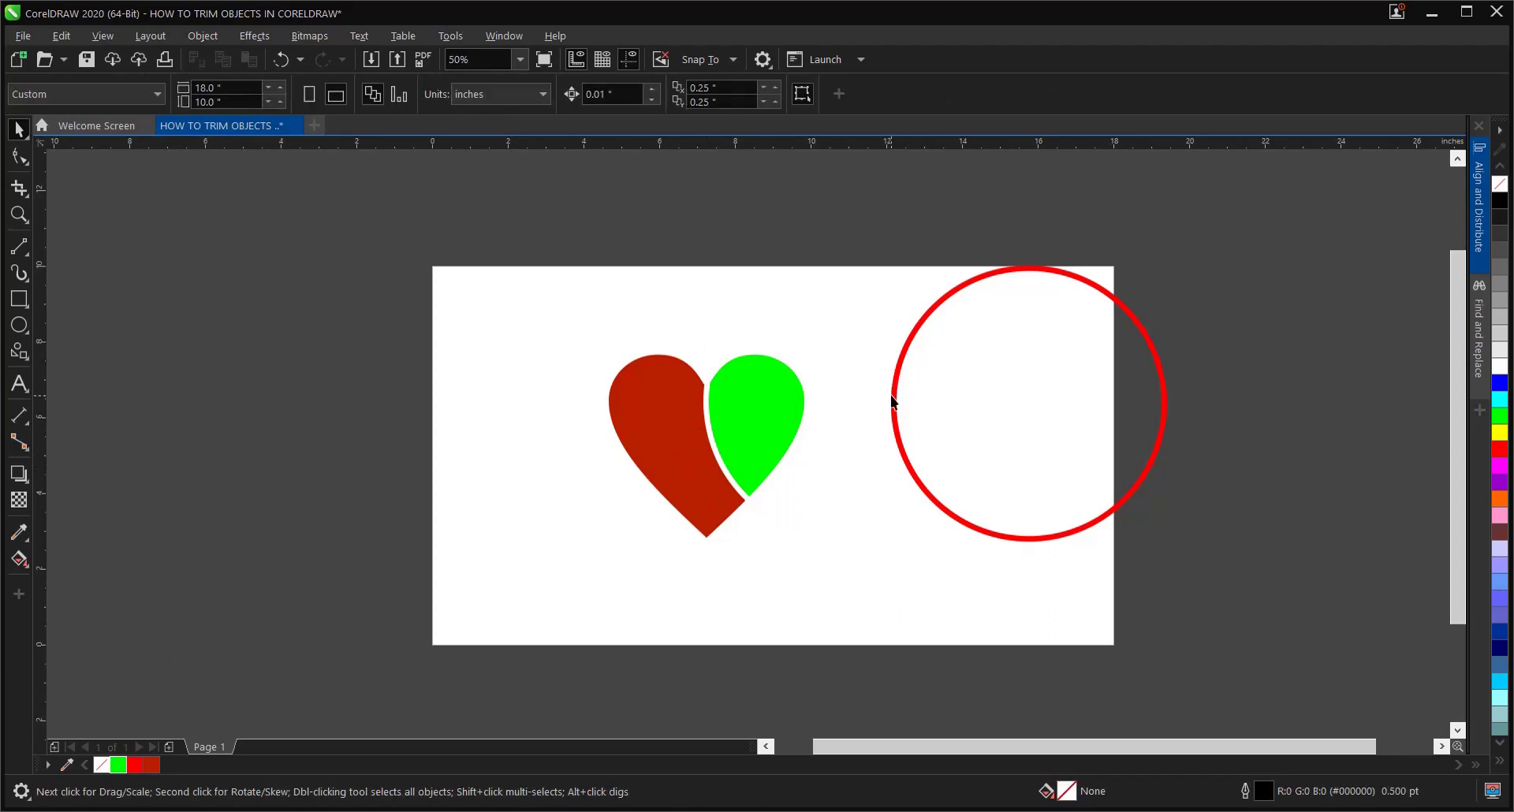
drag(891, 400, 439, 515)
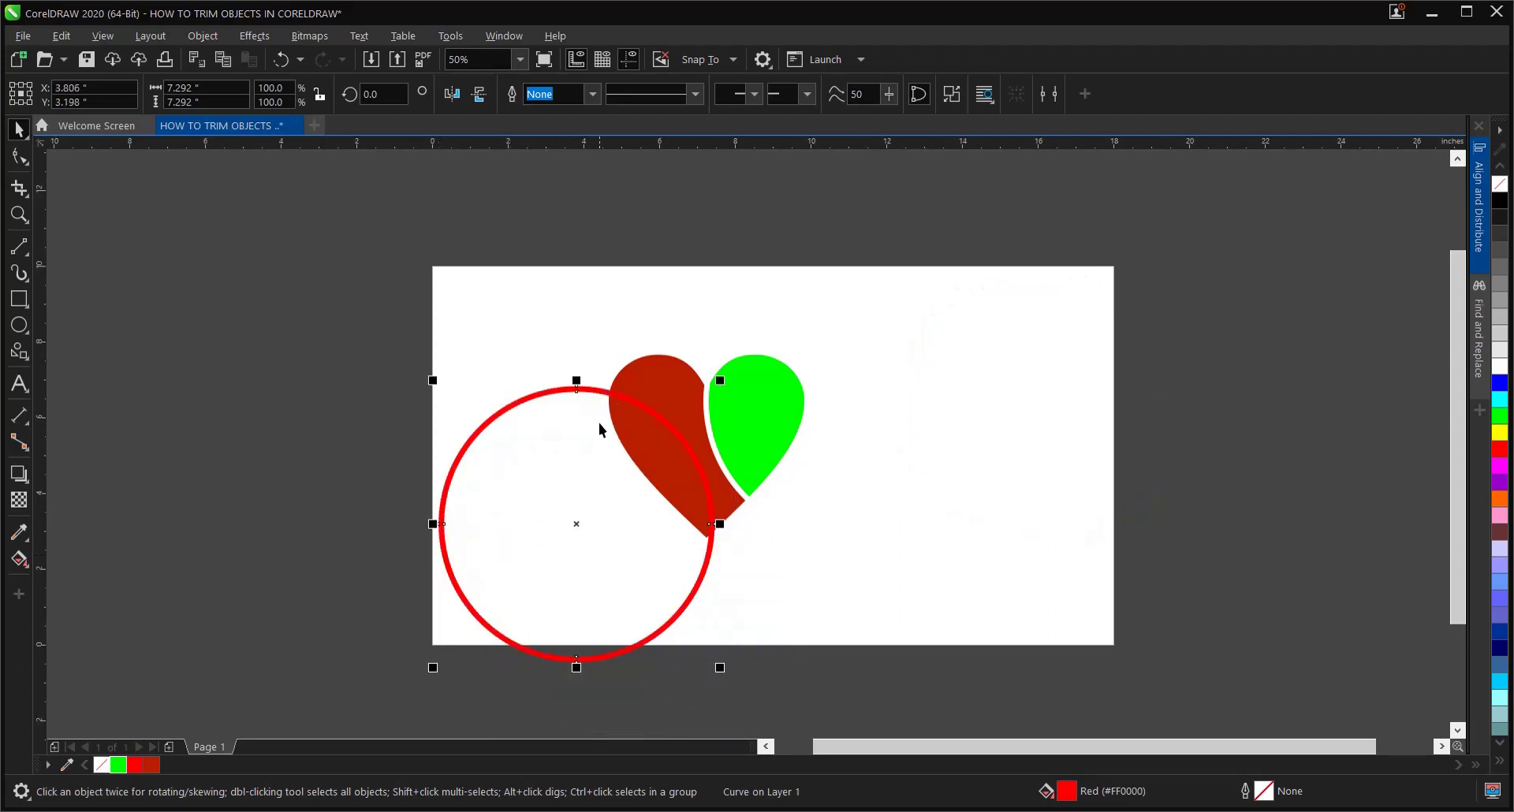
Step: Trim the heart's red half with the ring, then move the ring off the page
shift+click(646, 363)
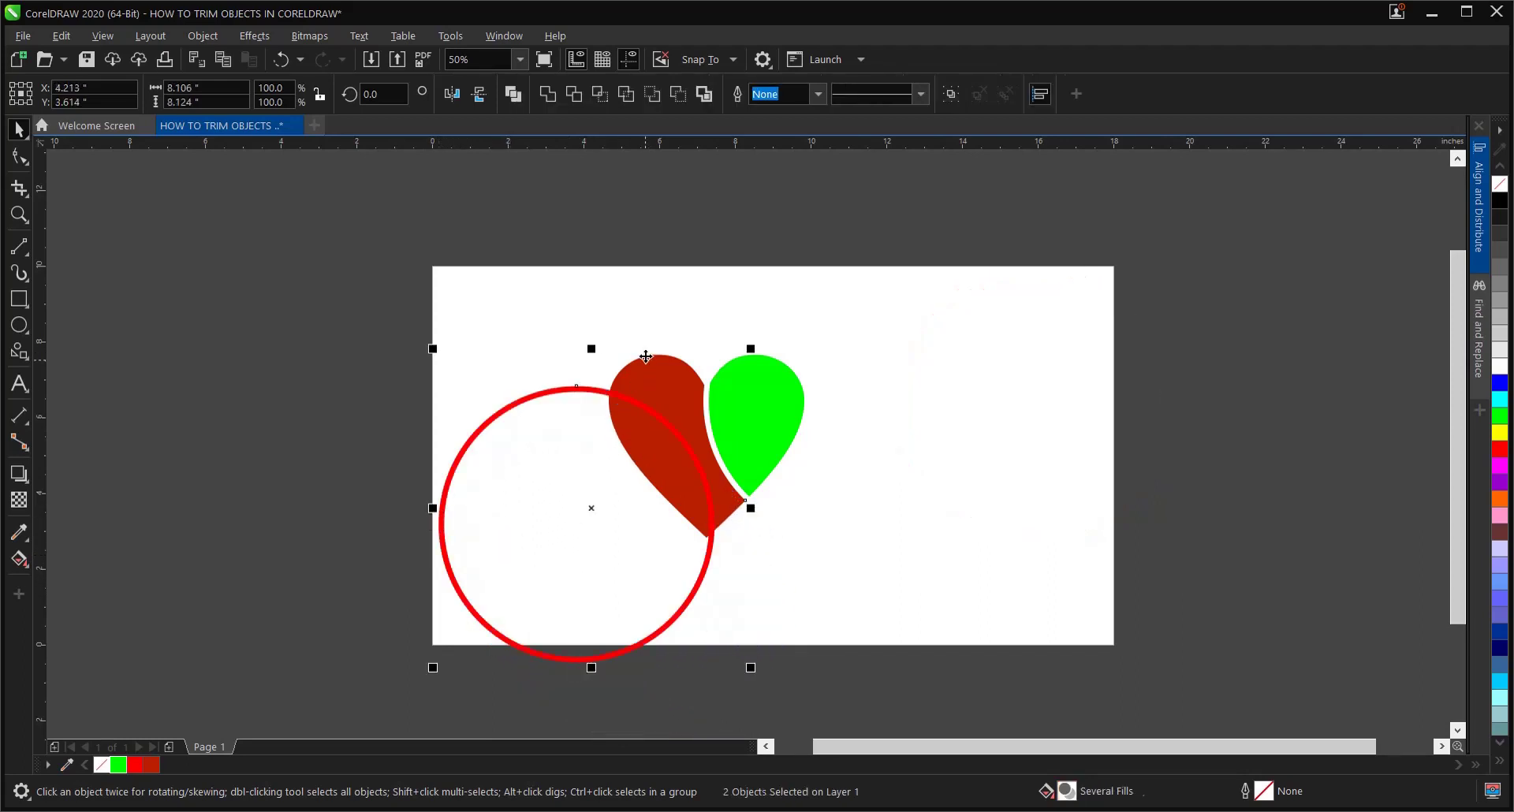
click(574, 94)
click(849, 490)
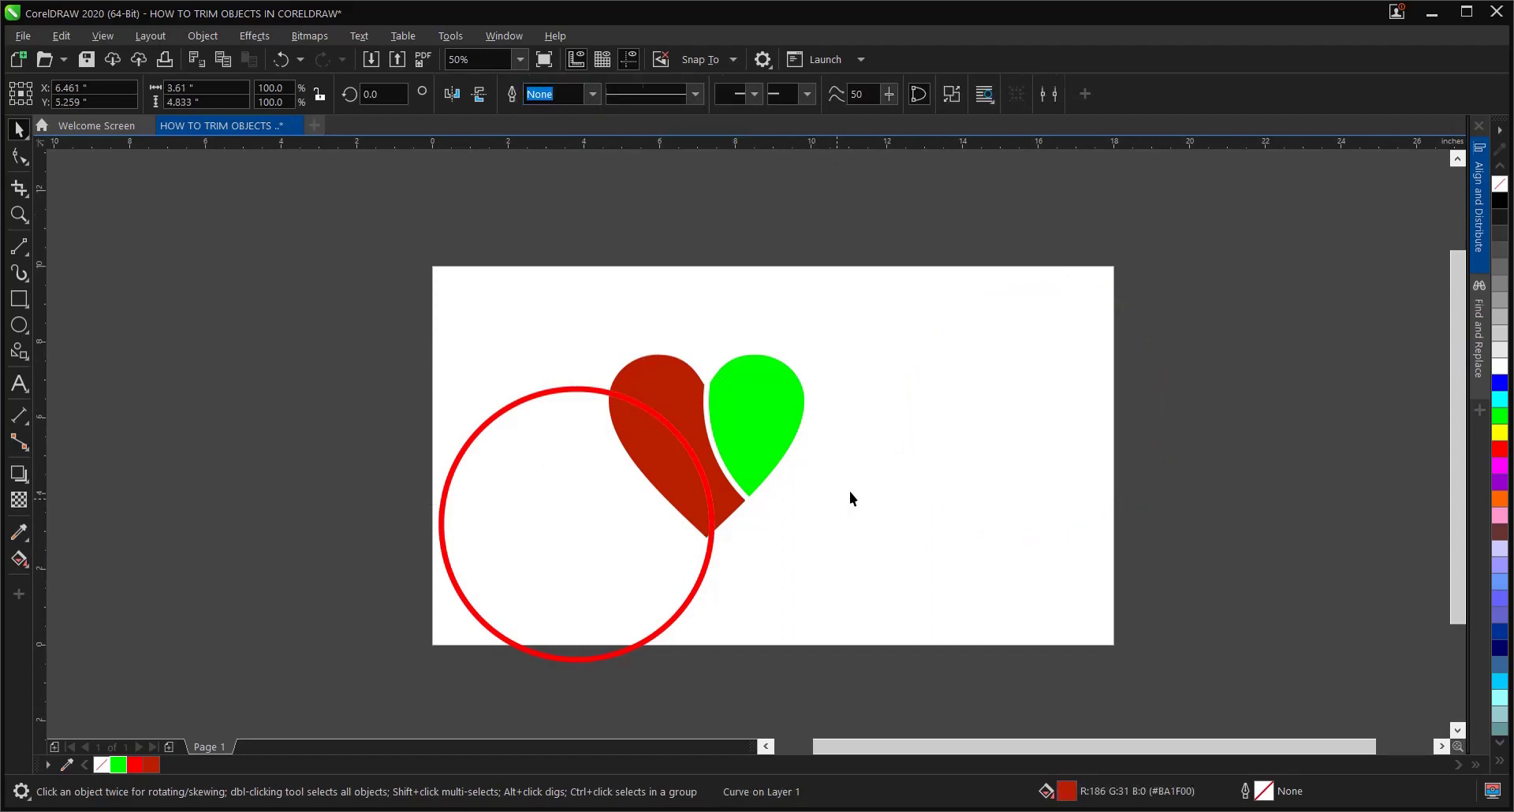
drag(692, 587, 412, 540)
Step: Split the trimmed red half into separate pieces with Object > Break Curve Apart
click(671, 450)
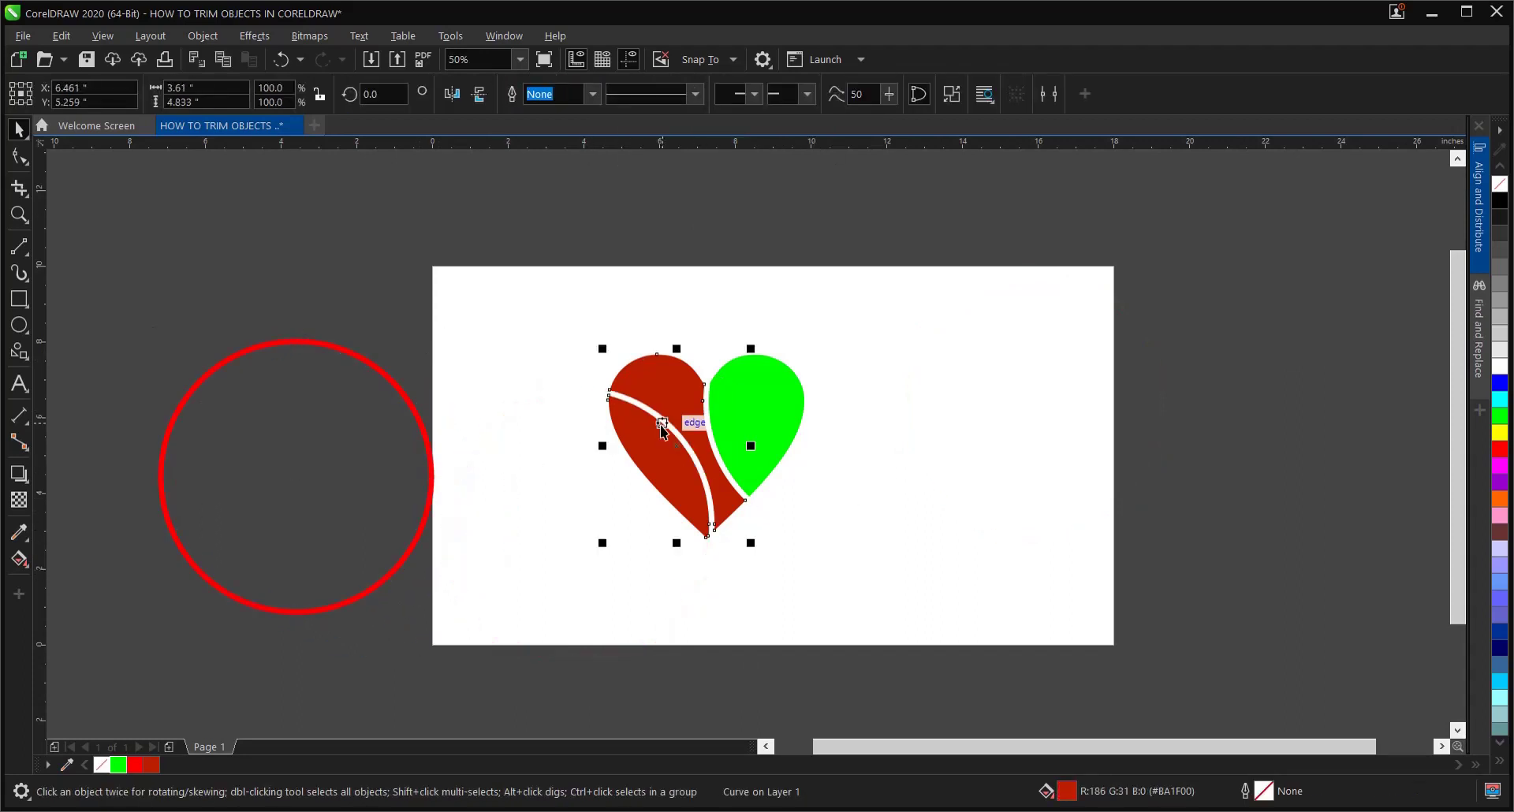
click(200, 37)
mouse_move(226, 238)
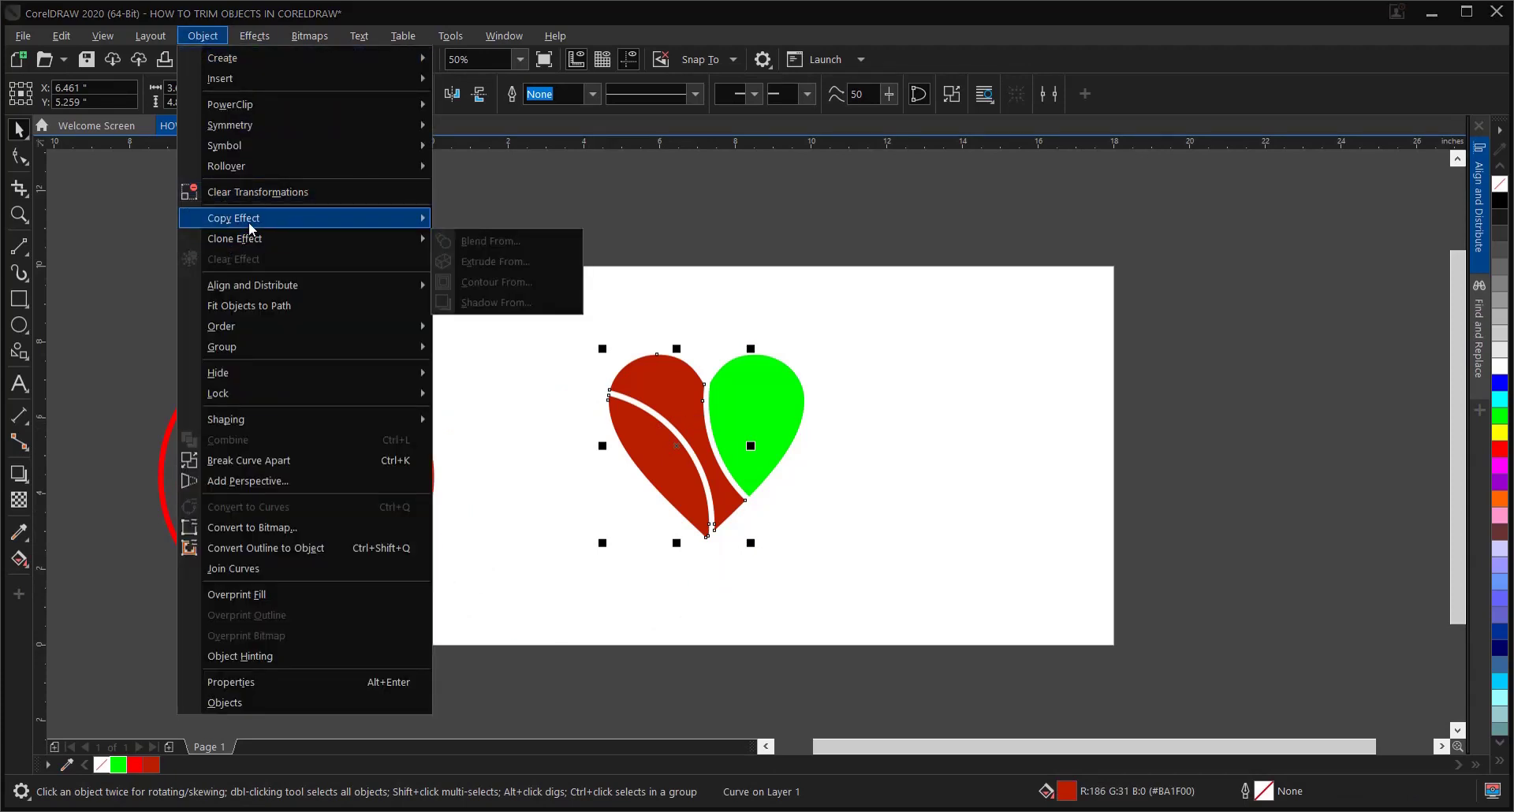
click(273, 461)
click(537, 513)
click(669, 484)
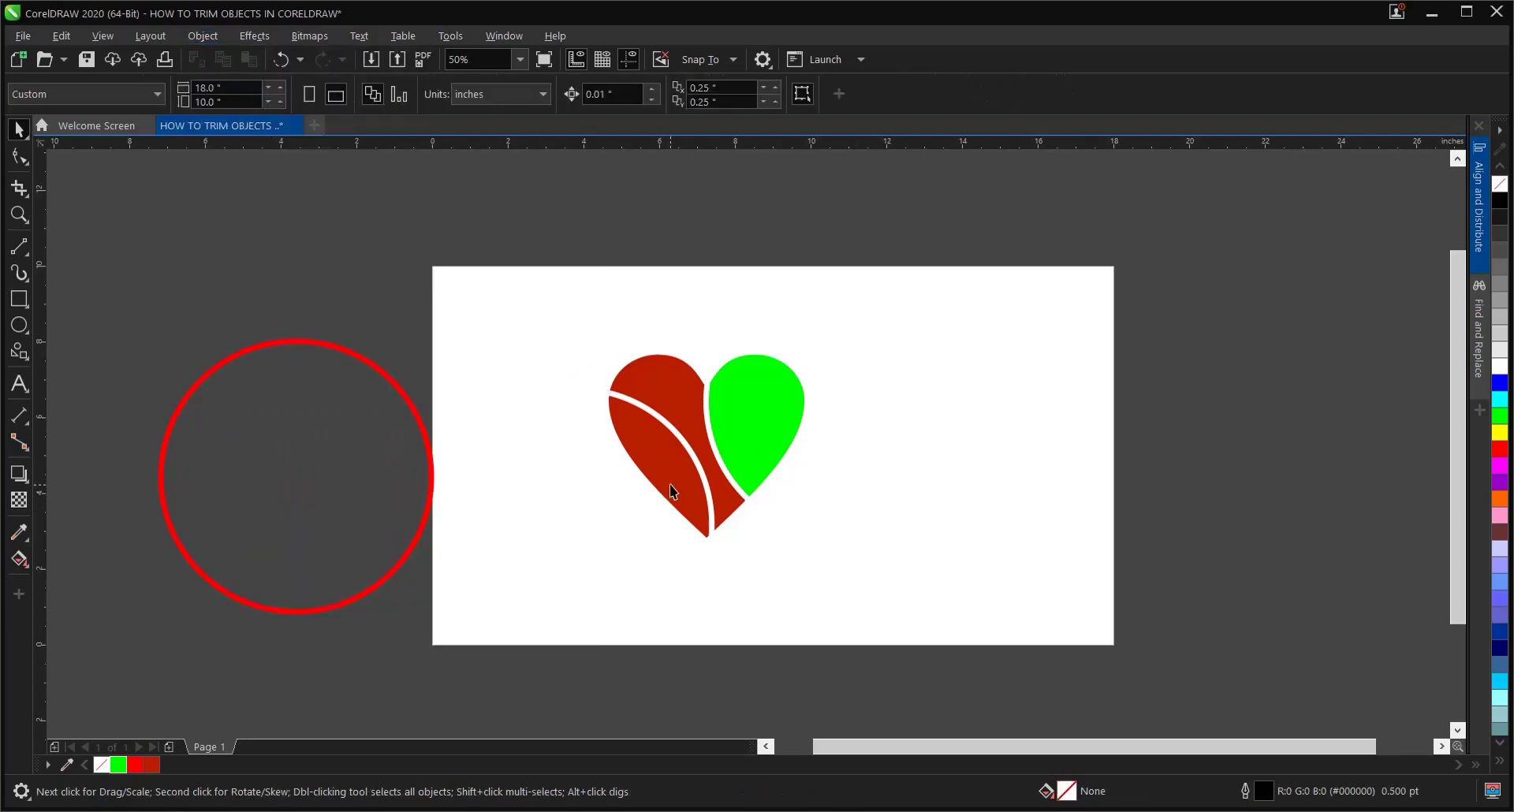
Step: Fill the lower-left heart piece black instead of bright red
click(136, 765)
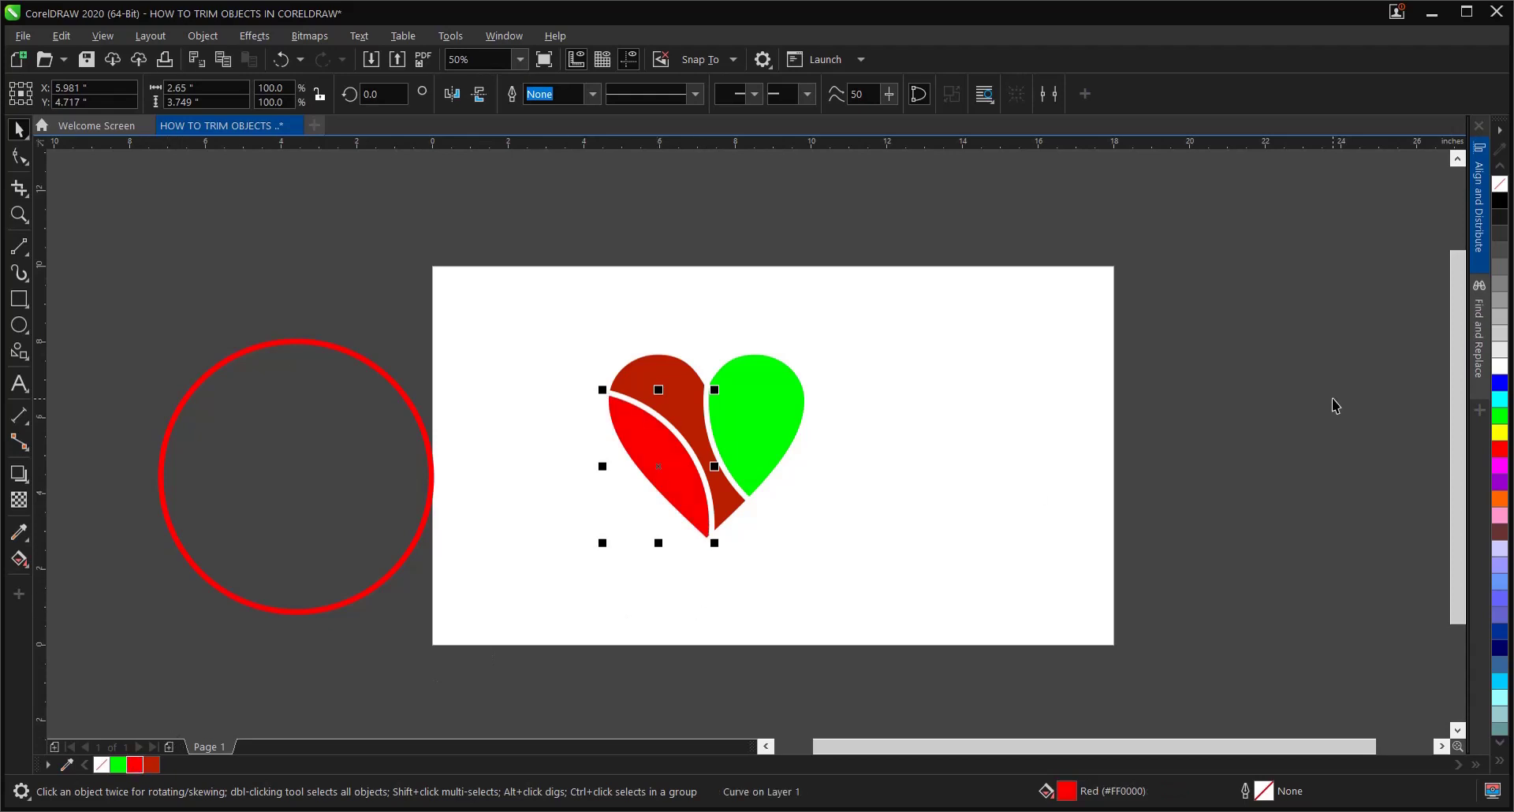
click(1499, 201)
click(897, 472)
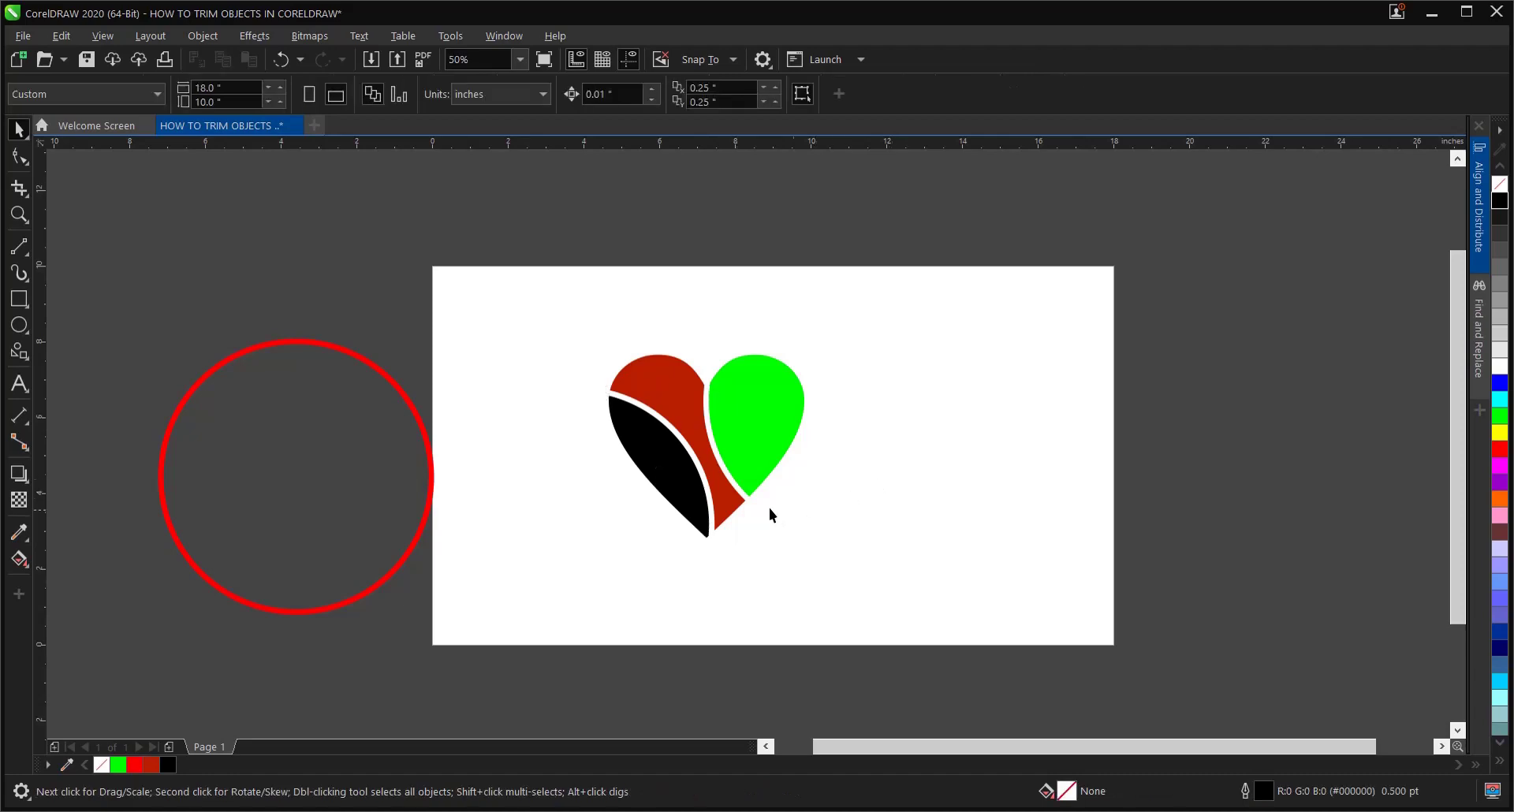
Step: Zoom in on the heart's left part to inspect the red, green and black pieces
key(z)
drag(569, 329, 872, 575)
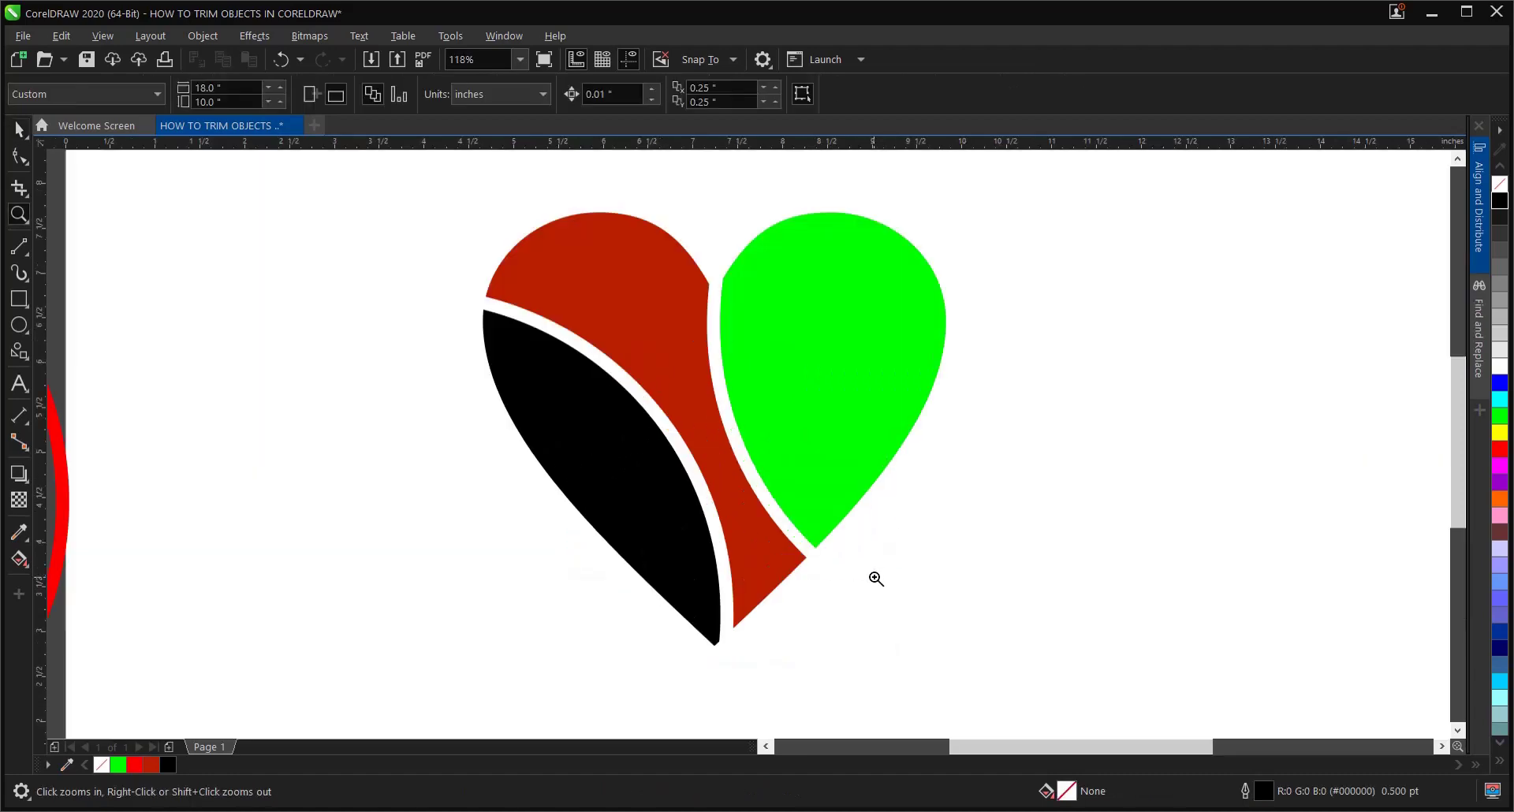
scroll(925, 503, down, 3)
scroll(910, 503, up, 2)
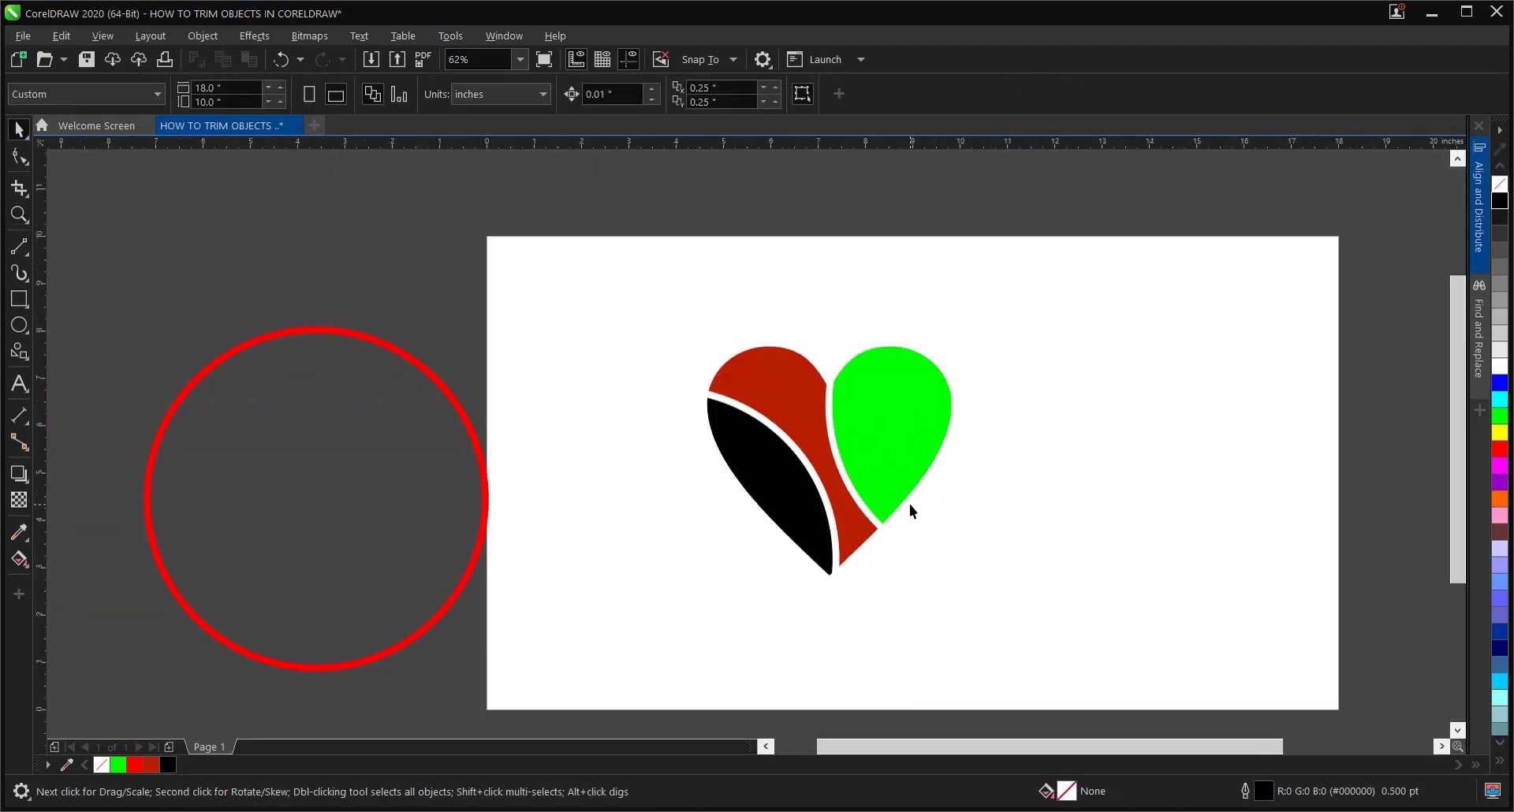
click(903, 497)
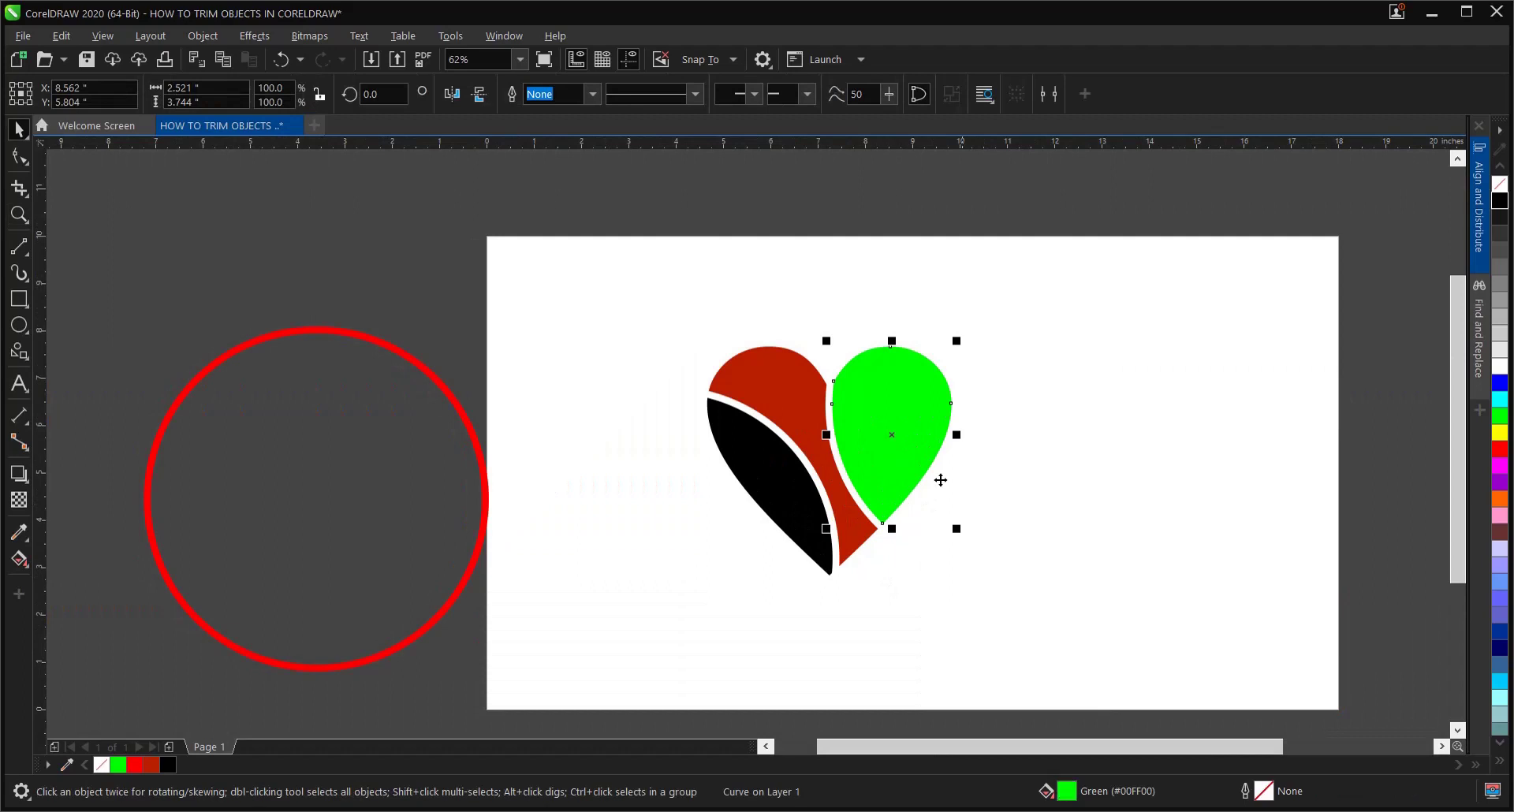
click(1034, 509)
click(882, 447)
click(1044, 416)
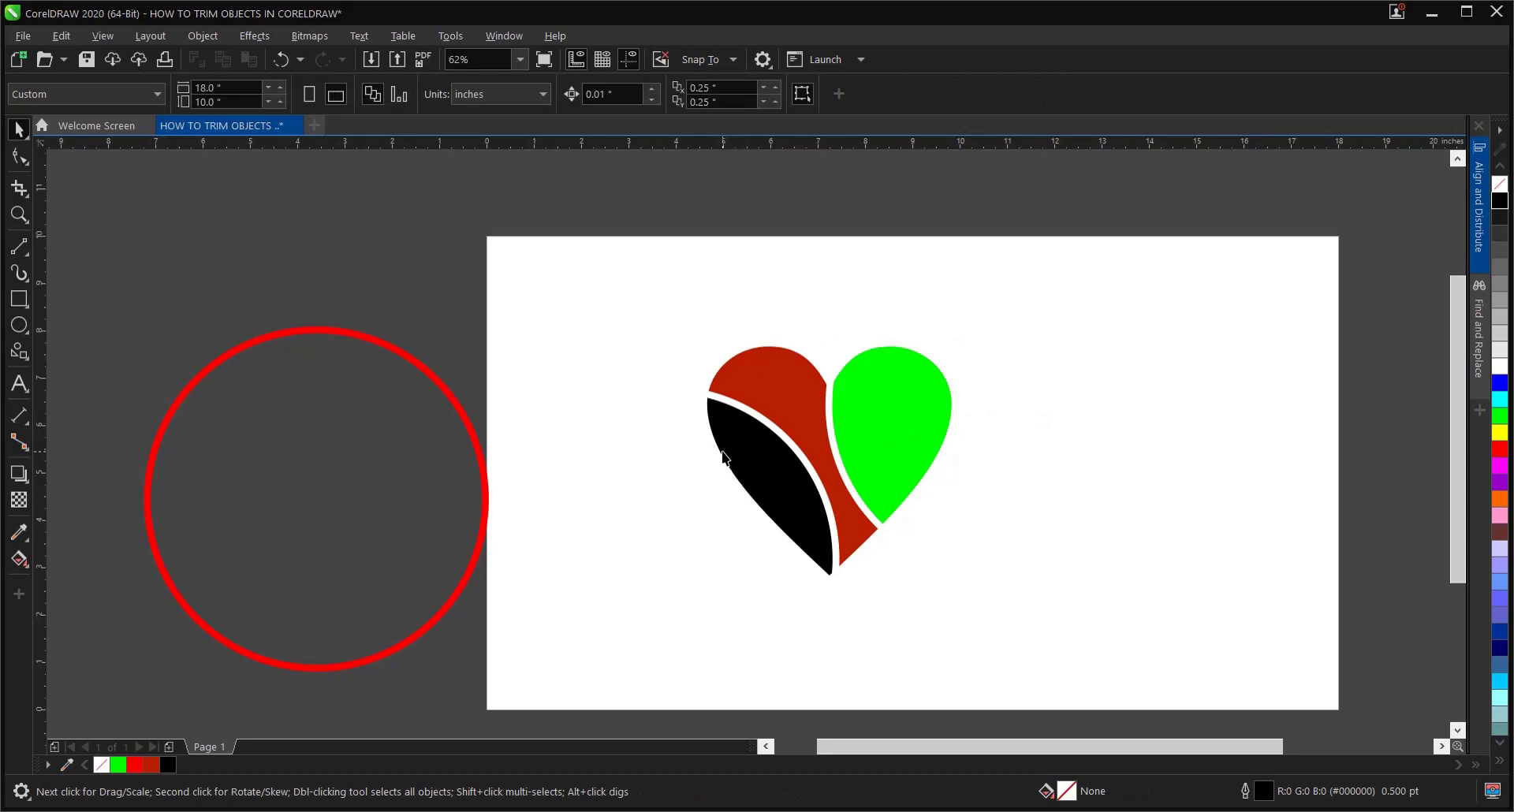
scroll(724, 457, up, 2)
scroll(730, 456, down, 4)
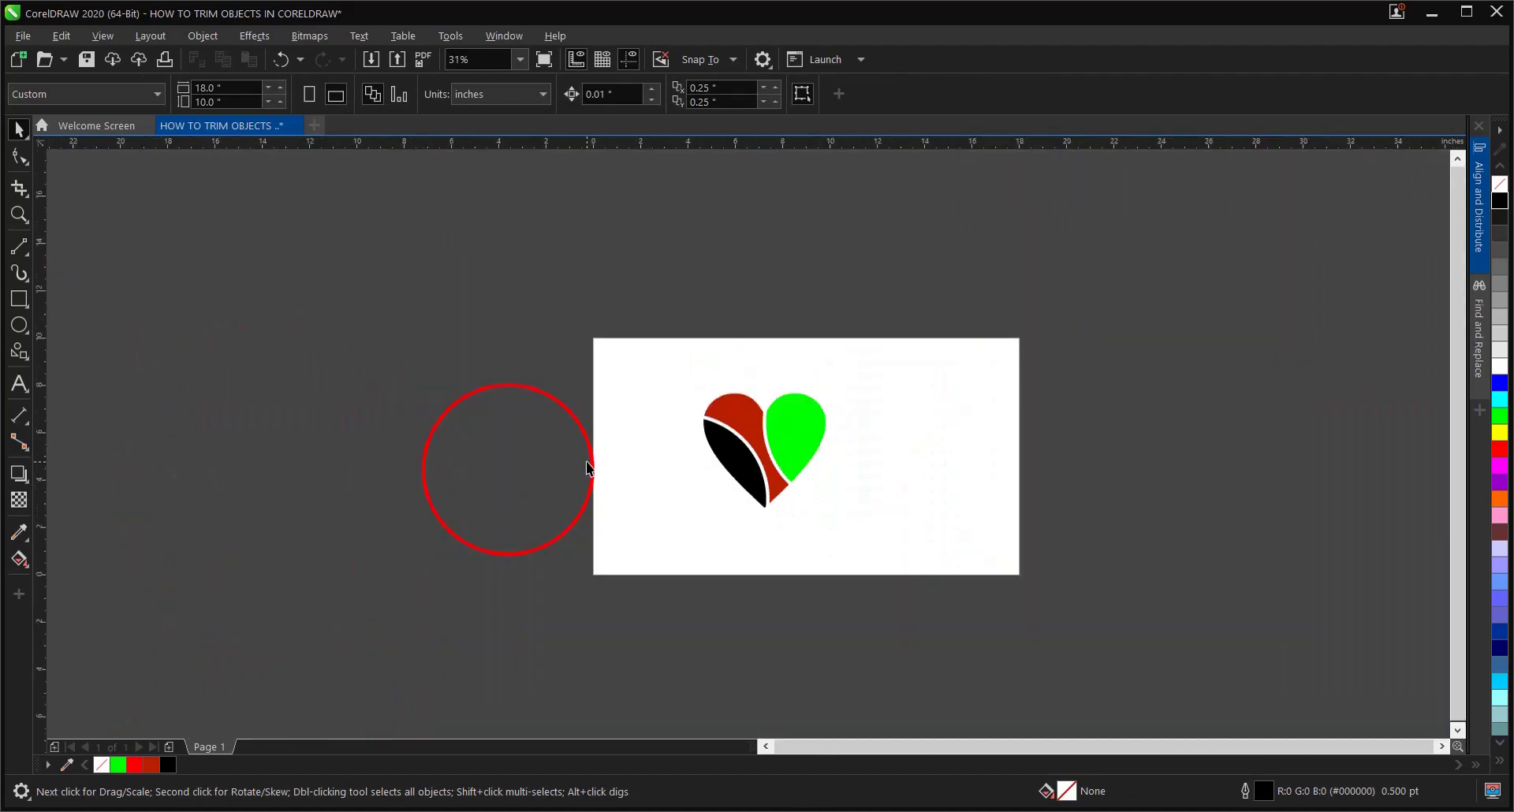
Step: Move the red ring to the page's right side and drag all three heart pieces inside it
drag(594, 462, 1040, 424)
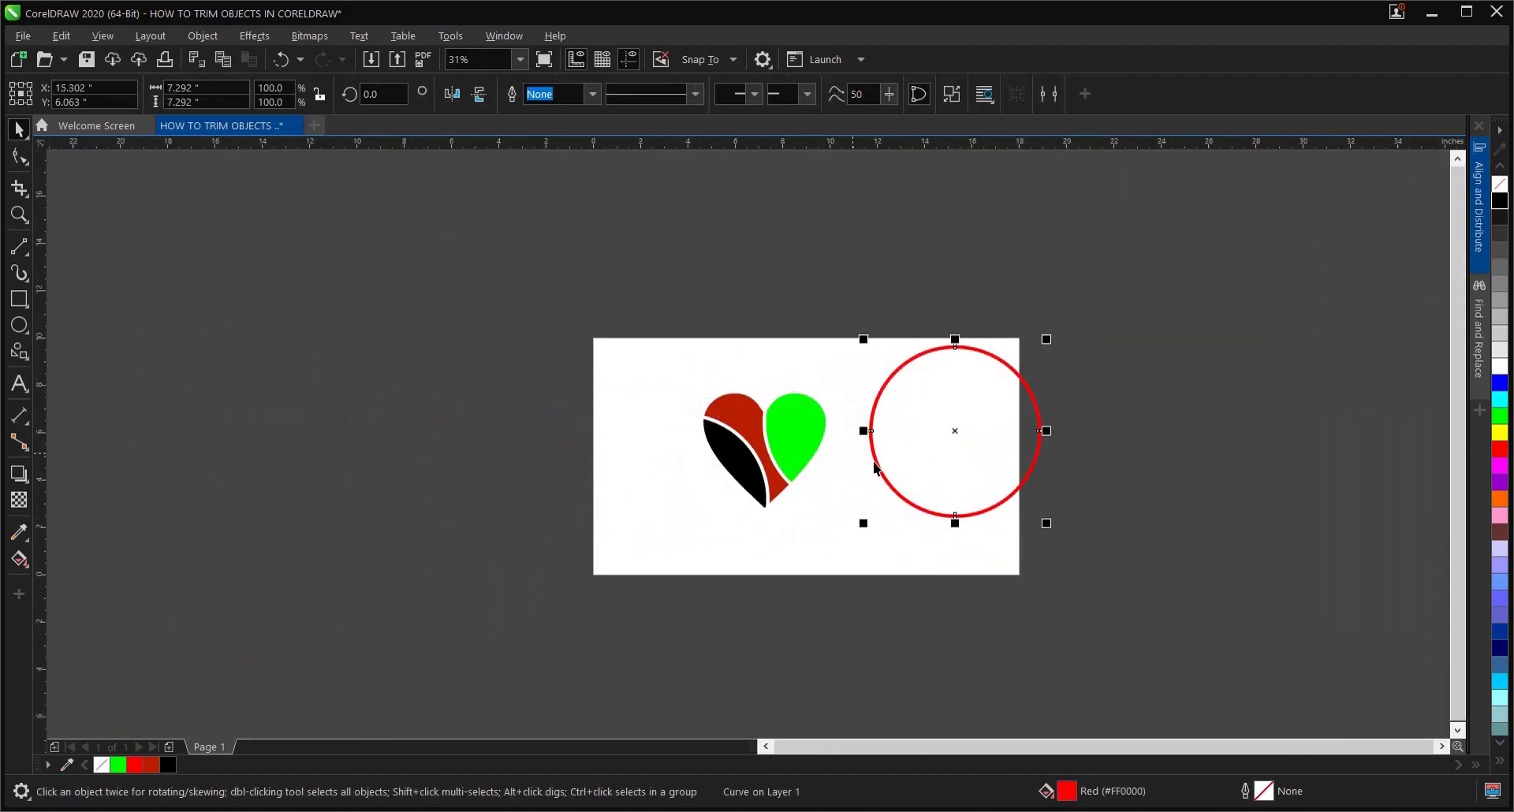
drag(686, 374, 905, 540)
drag(764, 473, 954, 474)
click(377, 454)
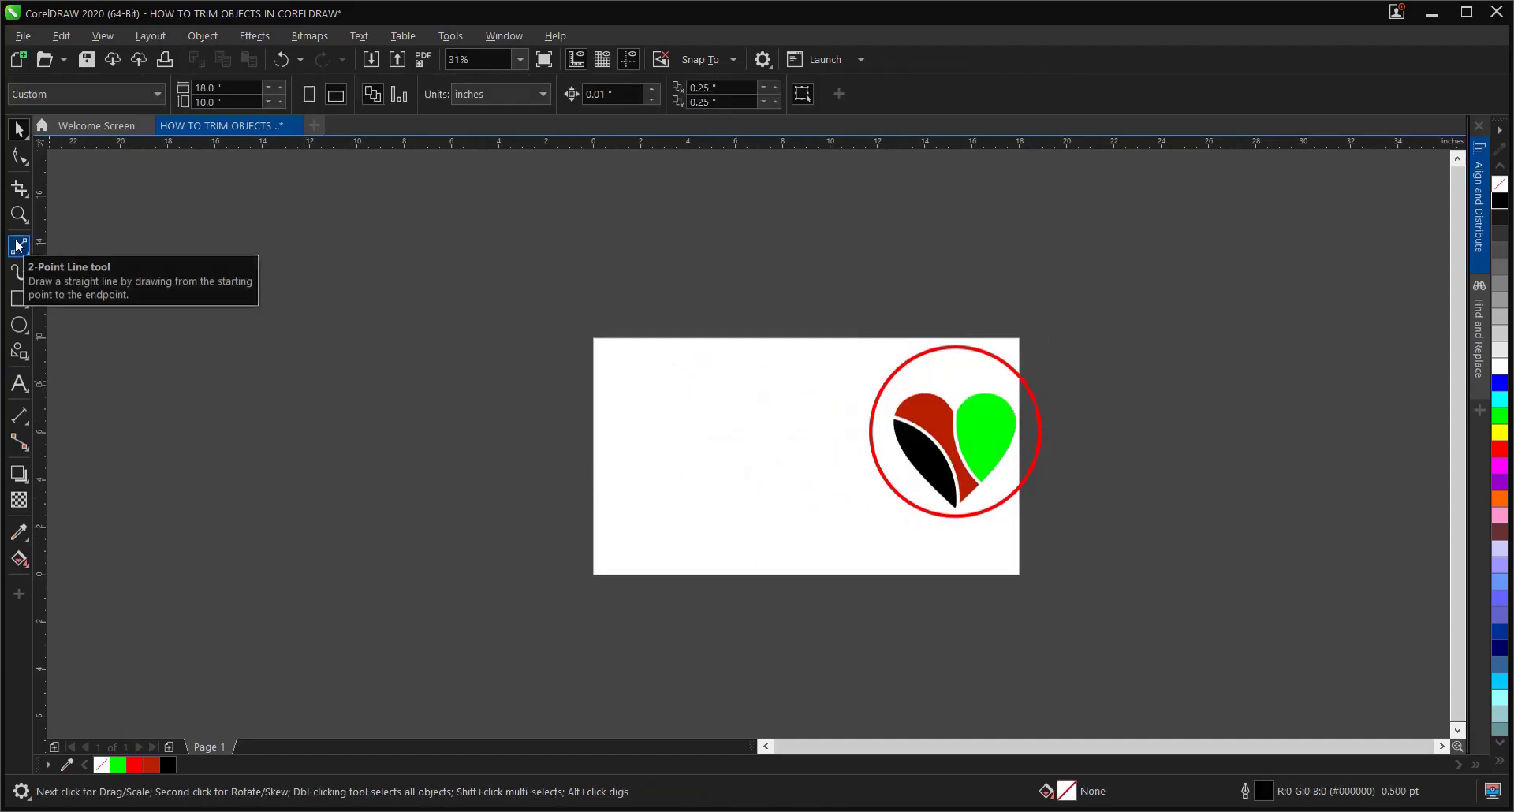
click(19, 324)
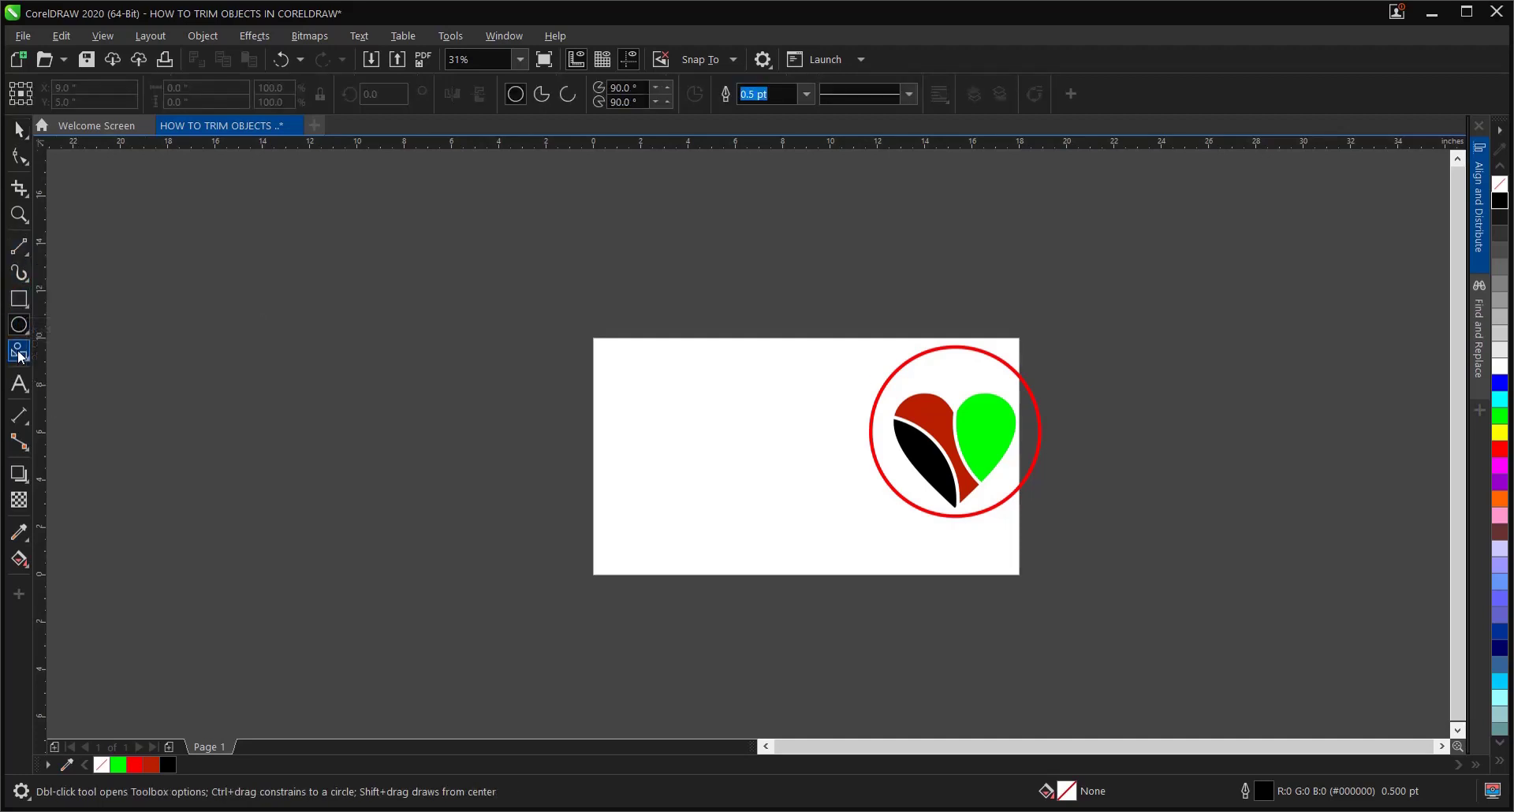
click(21, 357)
Step: Draw a pentagon with the Polygon tool on the left of the page
click(55, 350)
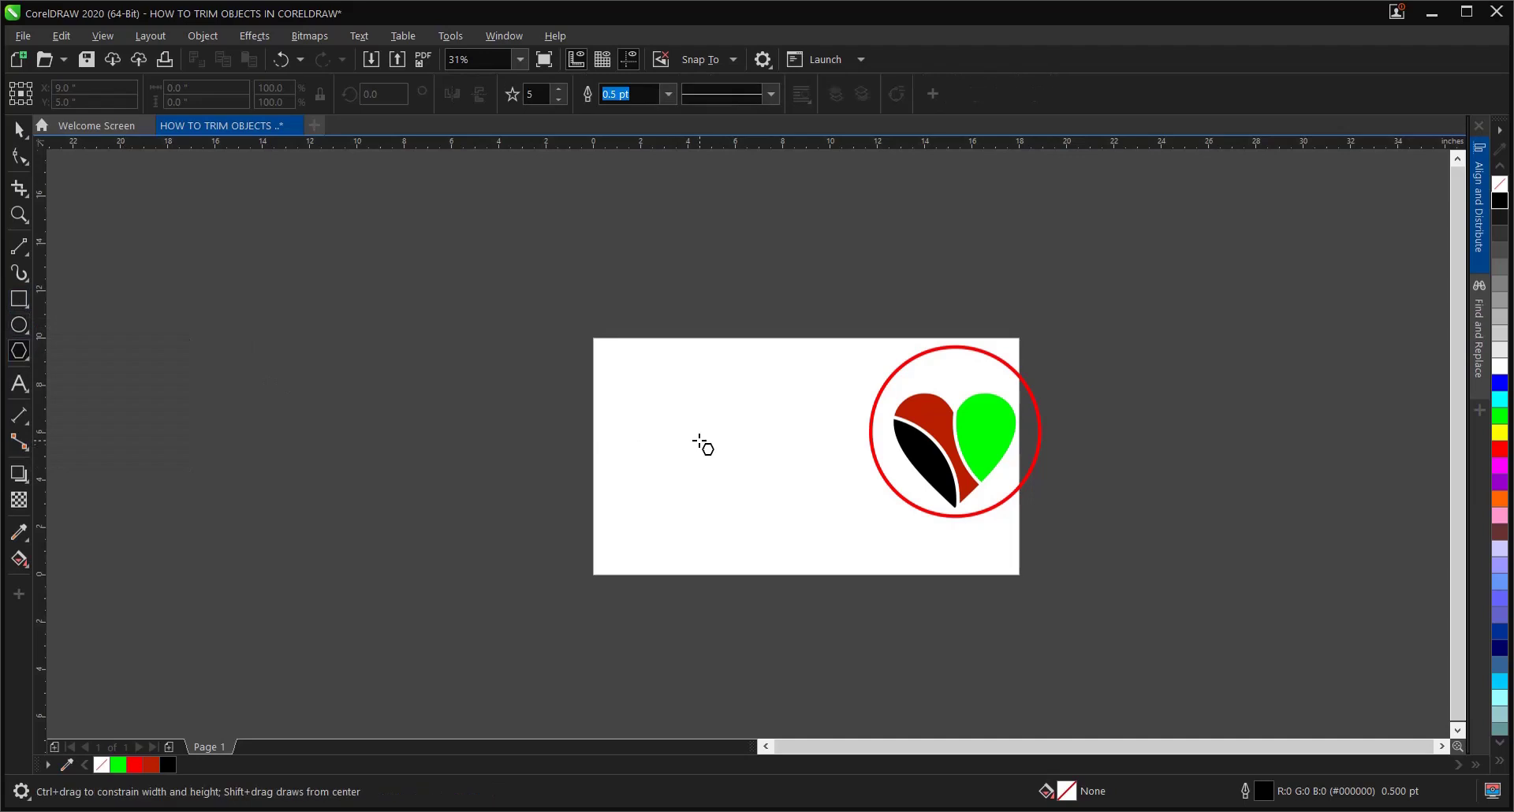
drag(703, 442, 784, 512)
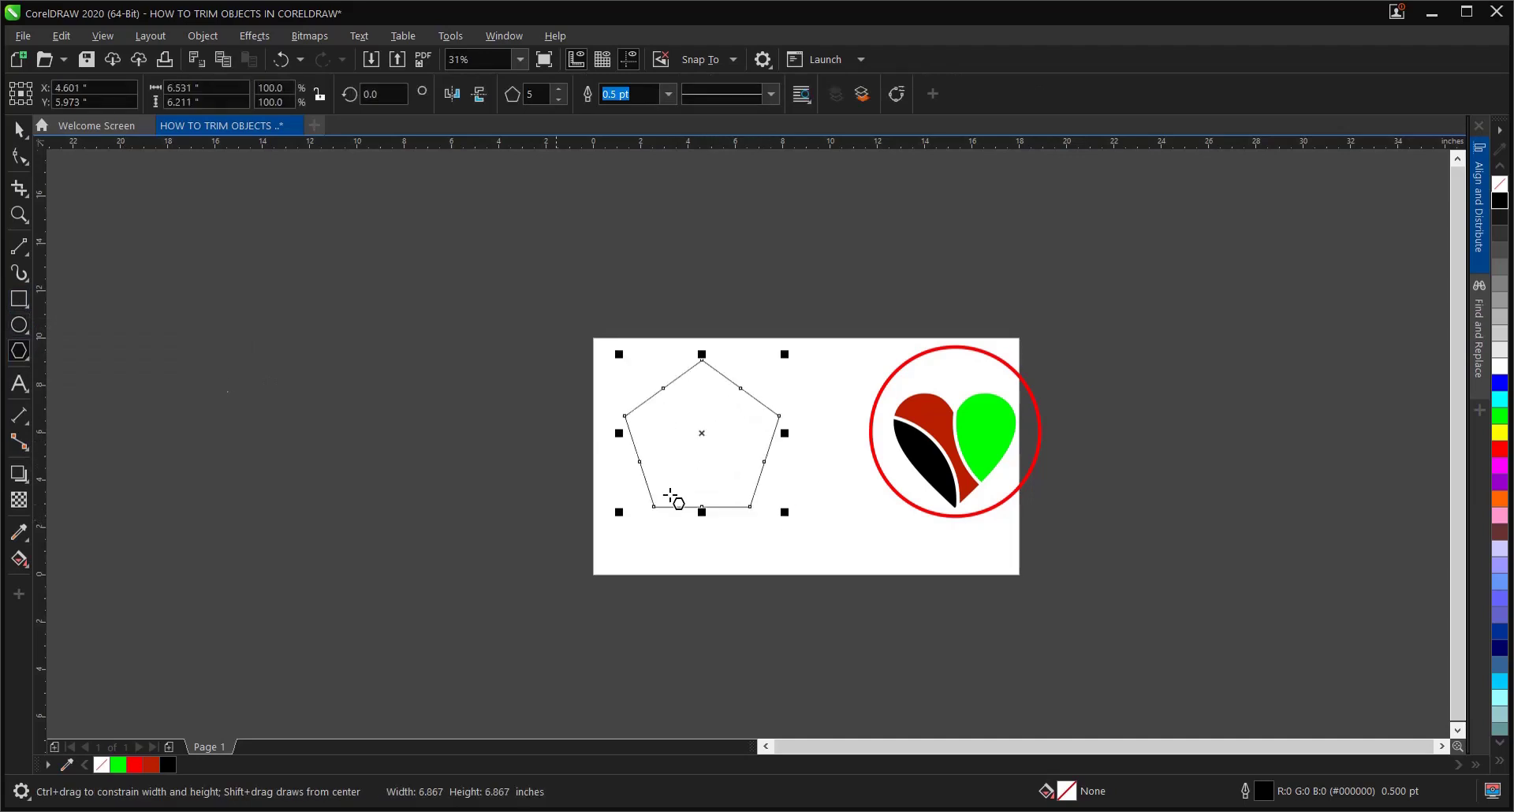
click(20, 128)
click(735, 487)
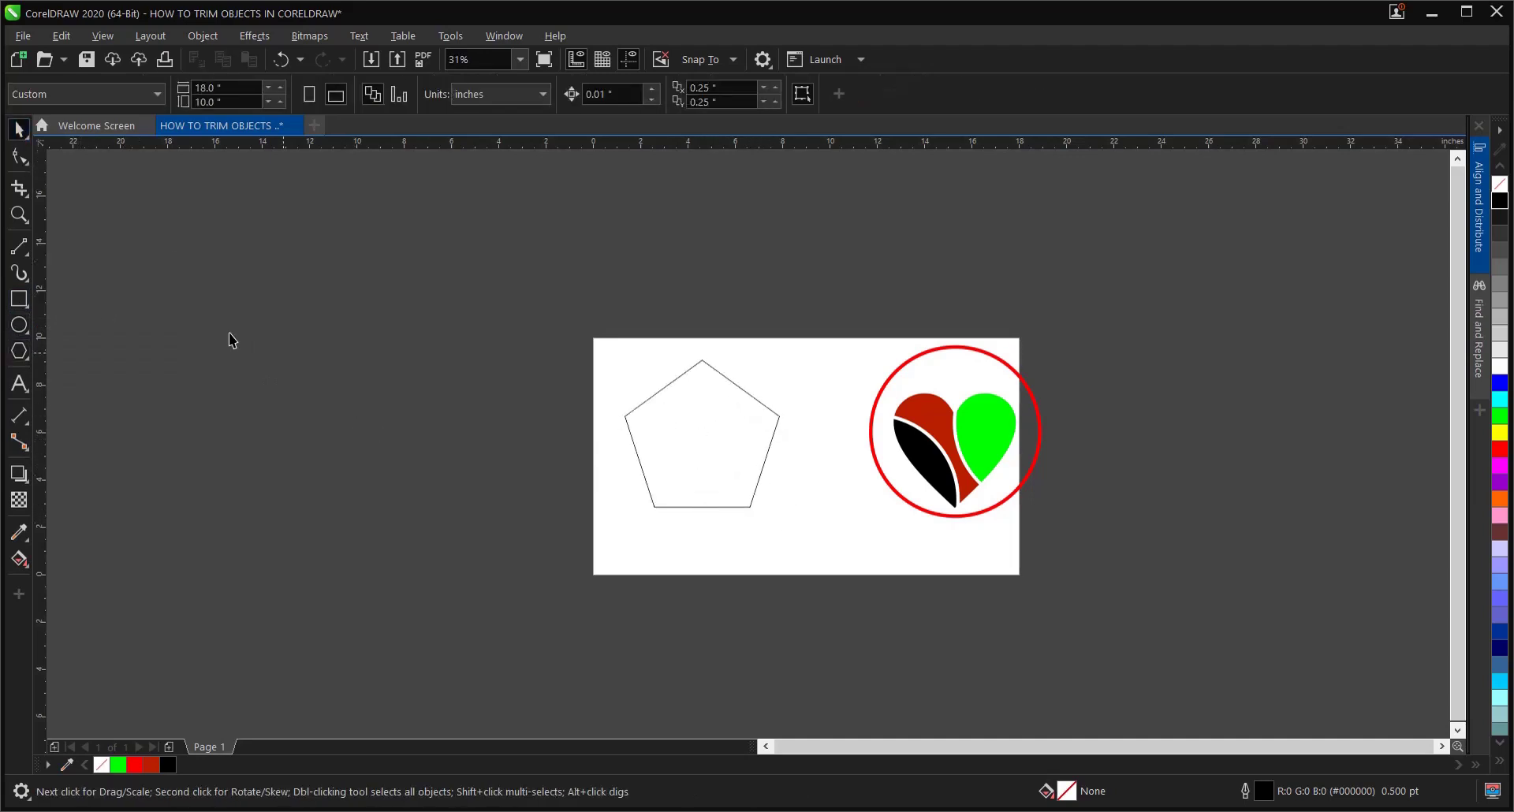
Step: Draw a two-point line diagonally across the pentagon and select both shapes
click(19, 246)
scroll(627, 428, up, 2)
drag(569, 390, 988, 566)
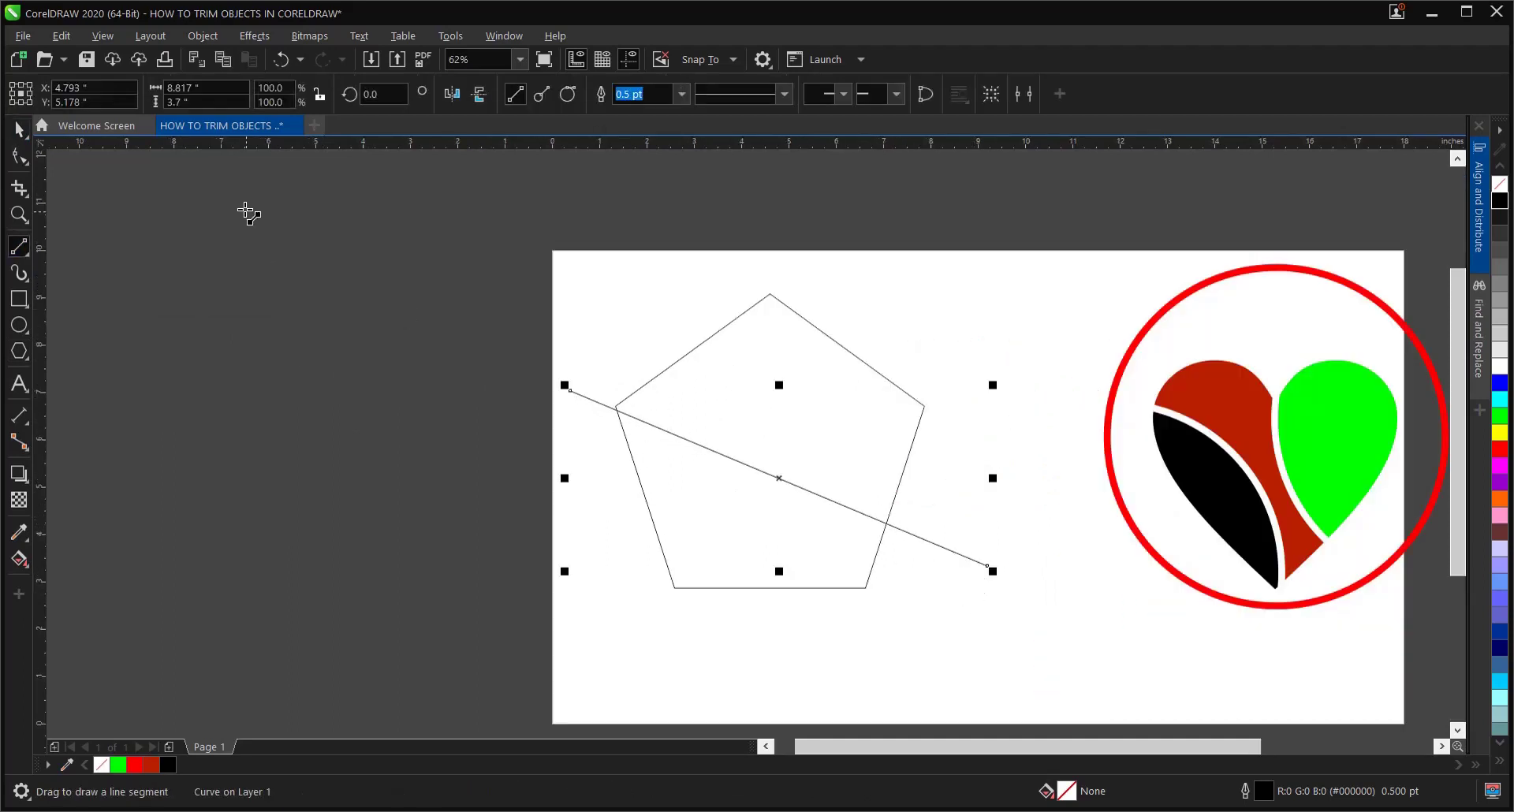
click(20, 128)
click(759, 521)
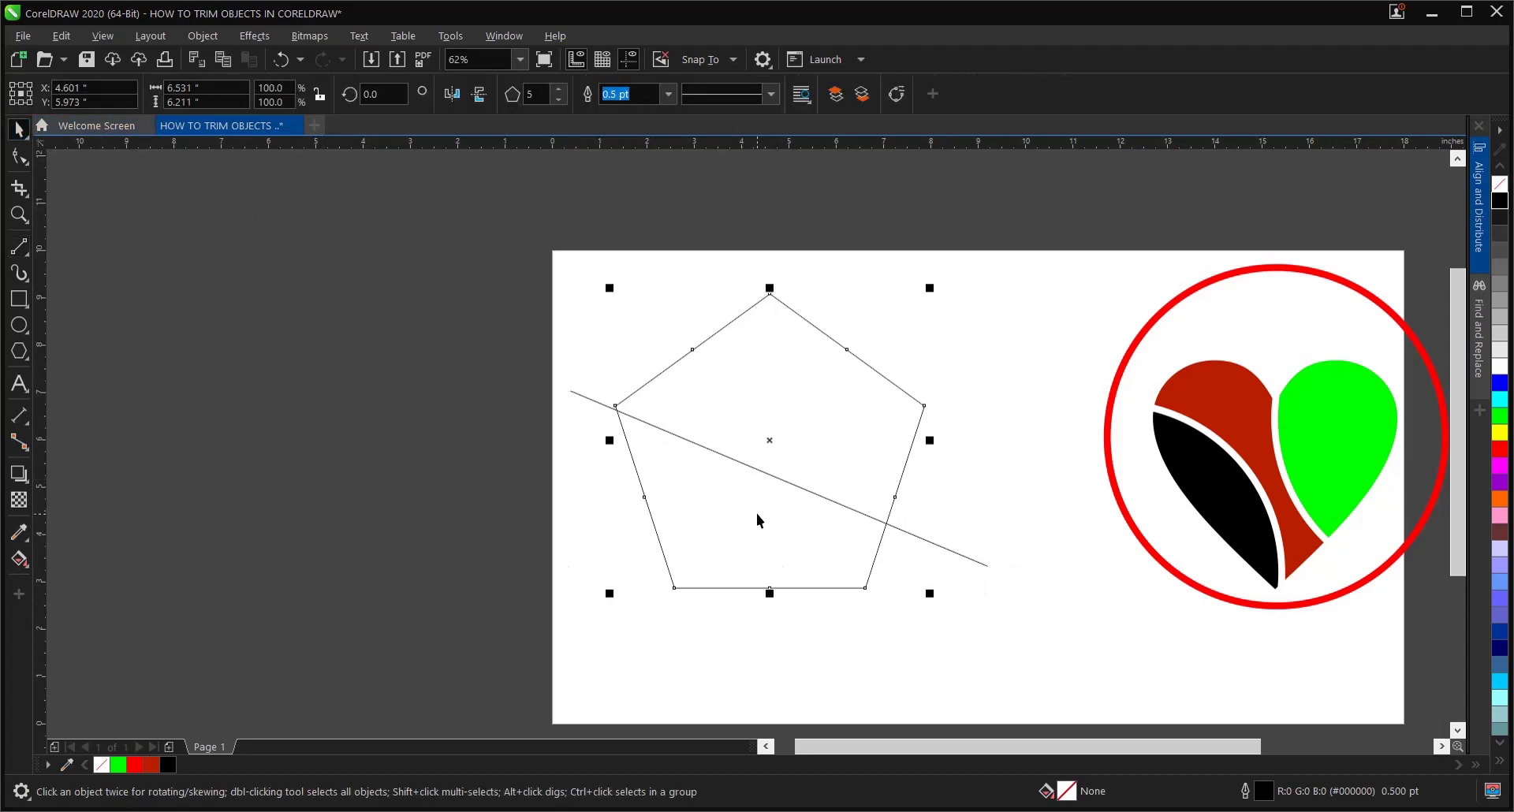
scroll(544, 359, down, 2)
drag(484, 306, 942, 698)
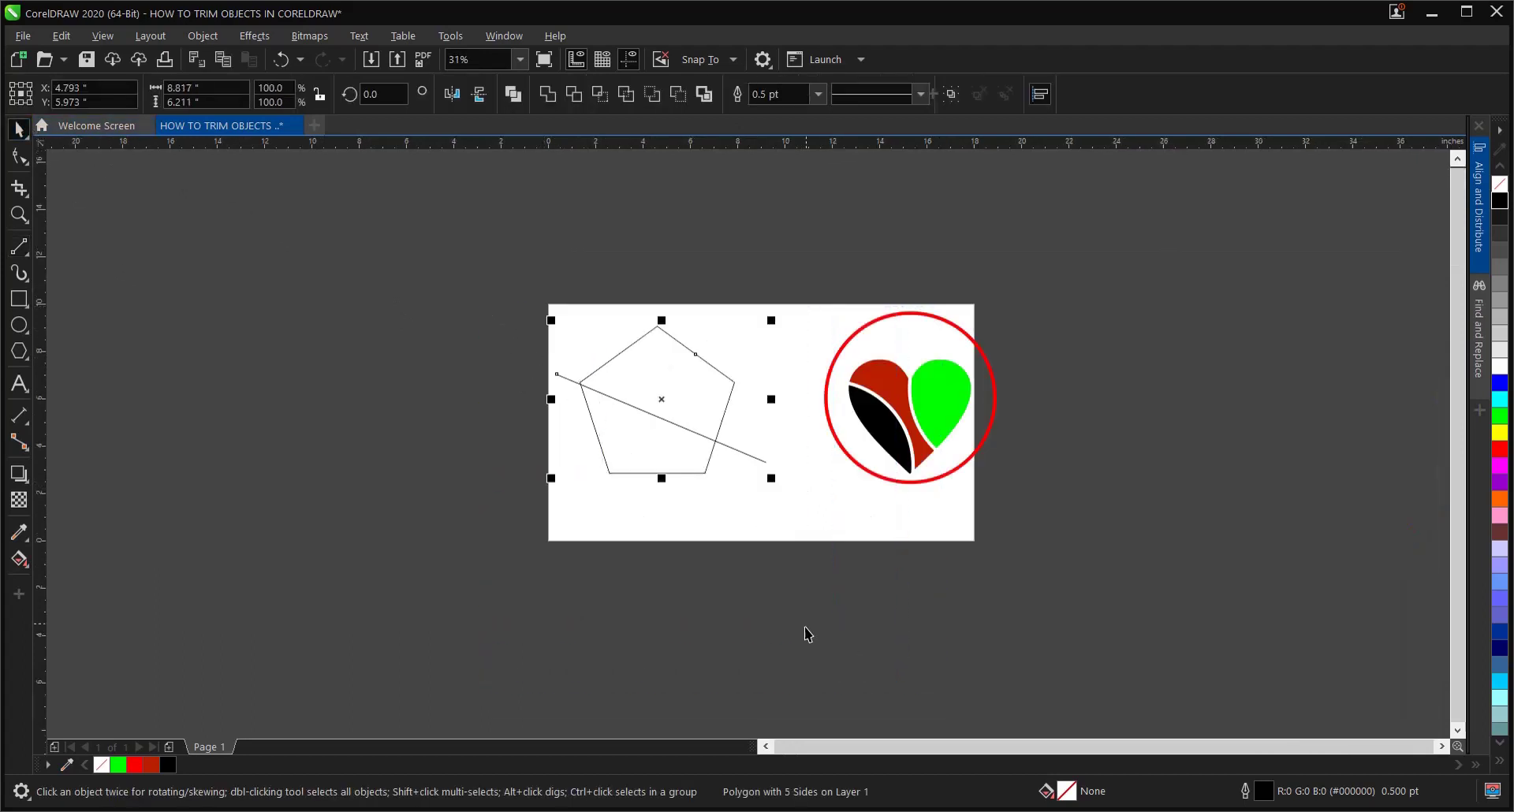
Step: Trim the pentagon with the line and break it apart with Ctrl+K
click(572, 96)
click(664, 366)
click(681, 379)
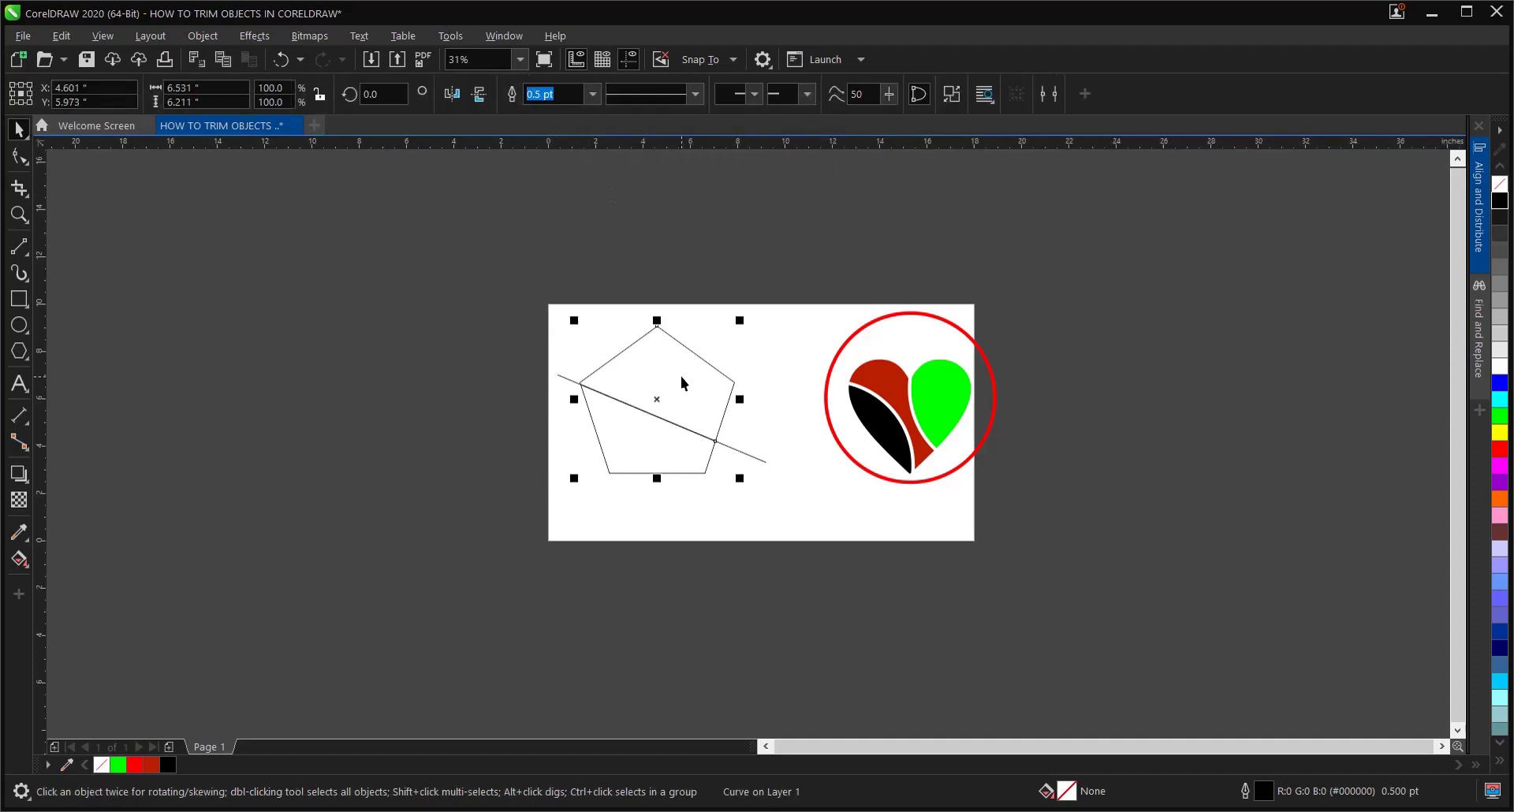
key(ctrl+k)
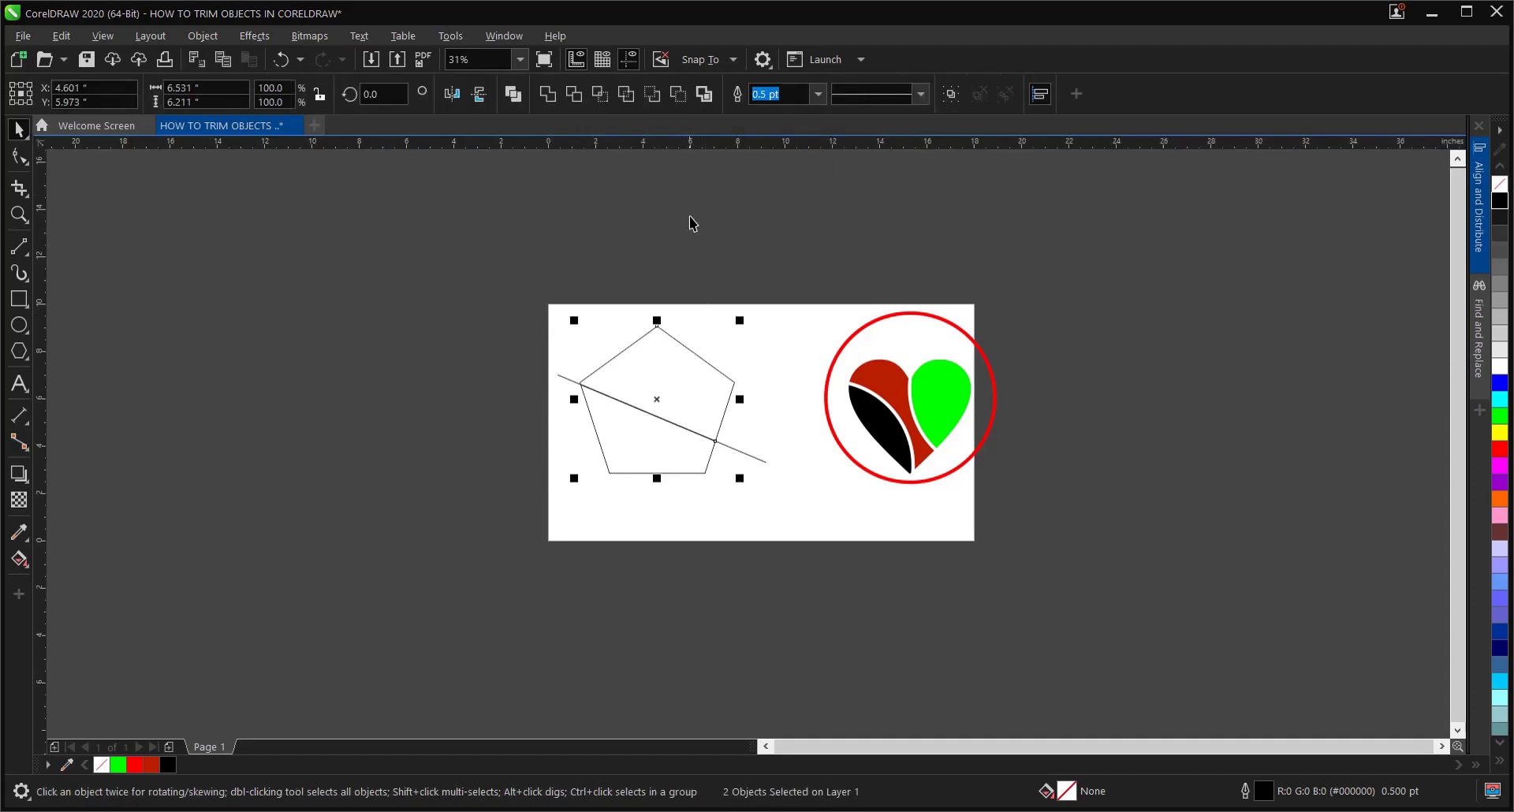
click(662, 375)
Step: Fill the lower pentagon piece dark red and the upper piece black
click(664, 417)
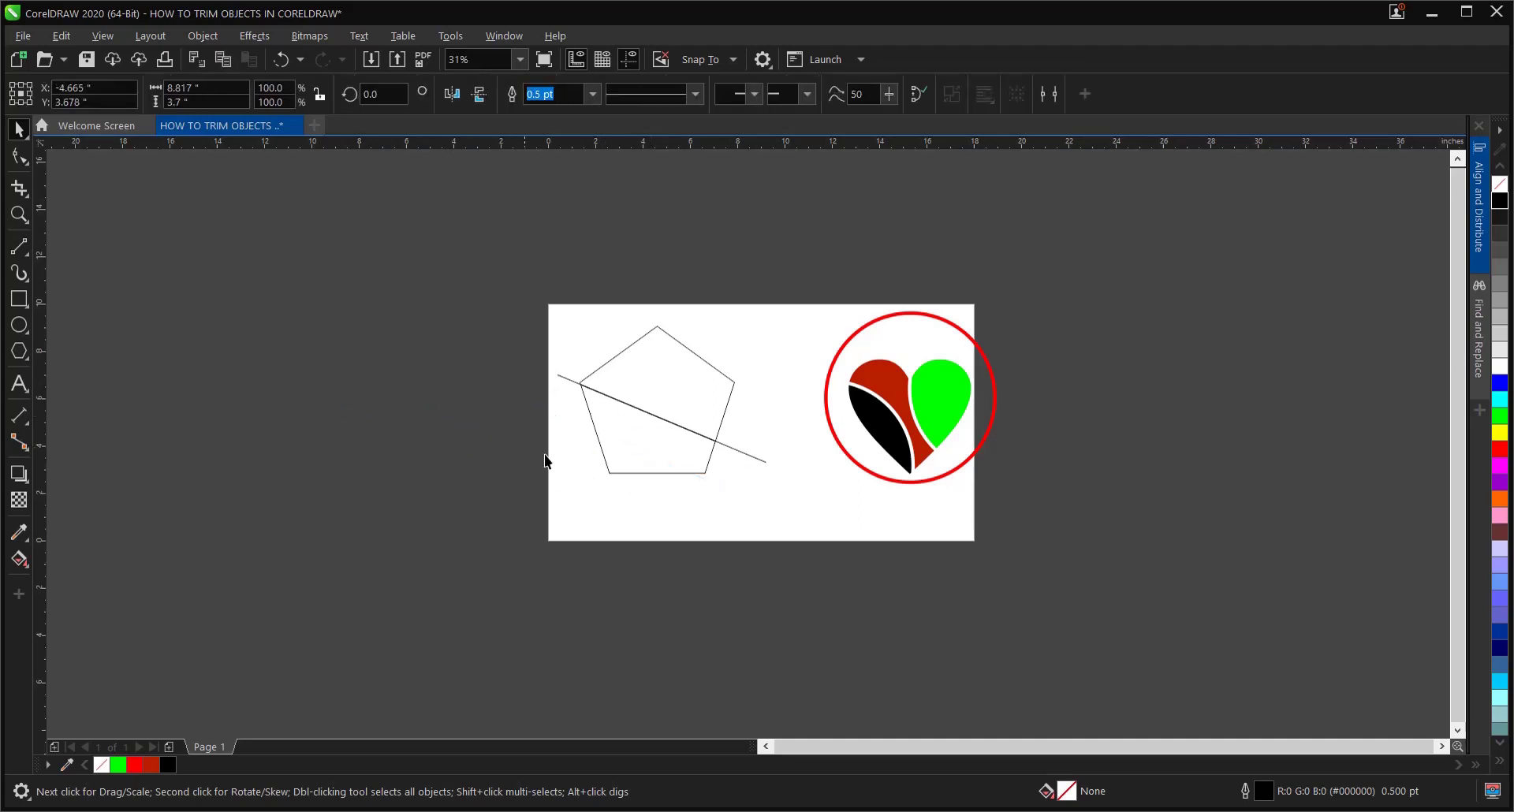
click(634, 442)
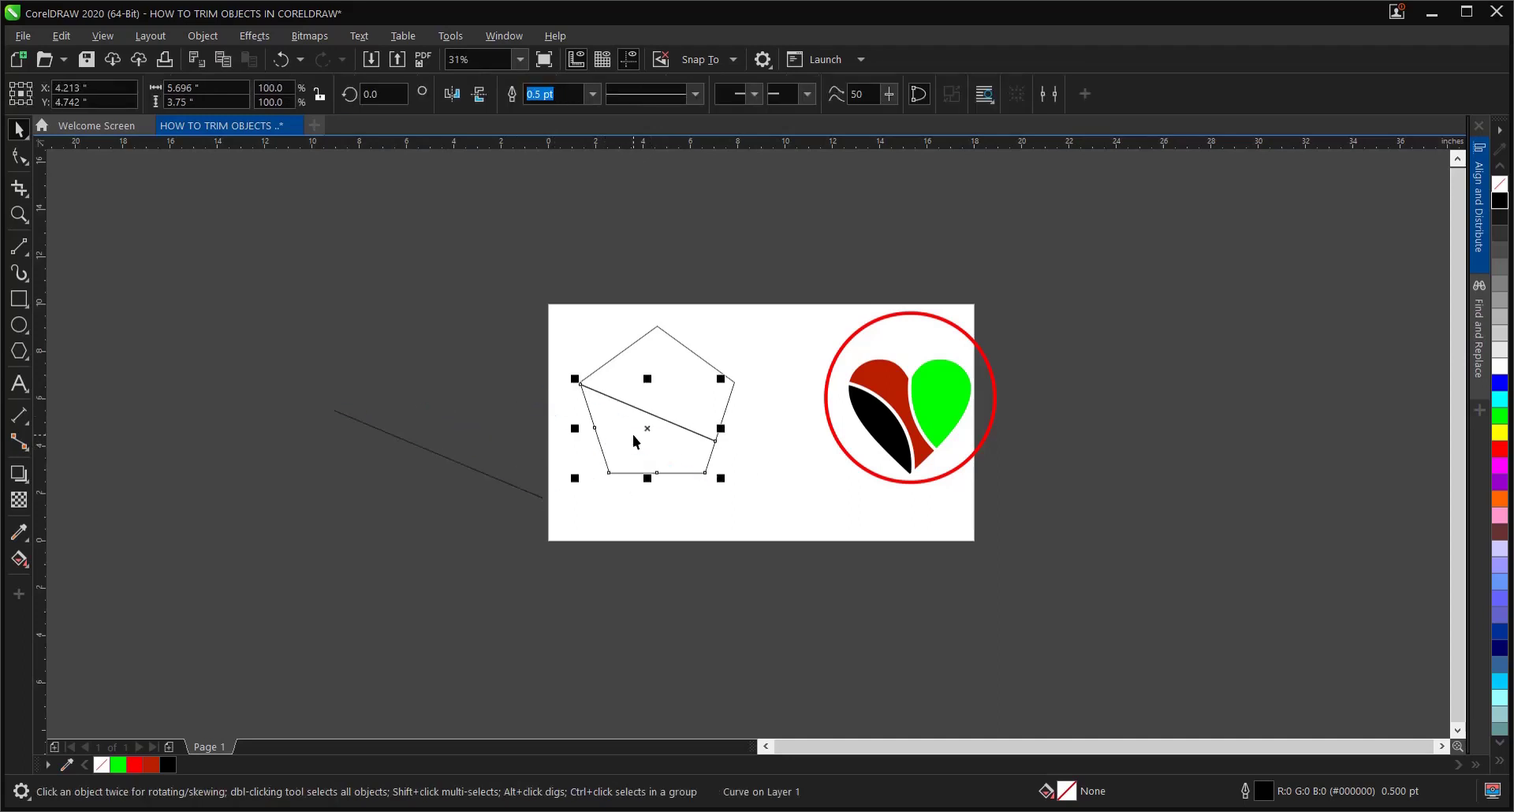
click(149, 765)
click(196, 637)
click(684, 372)
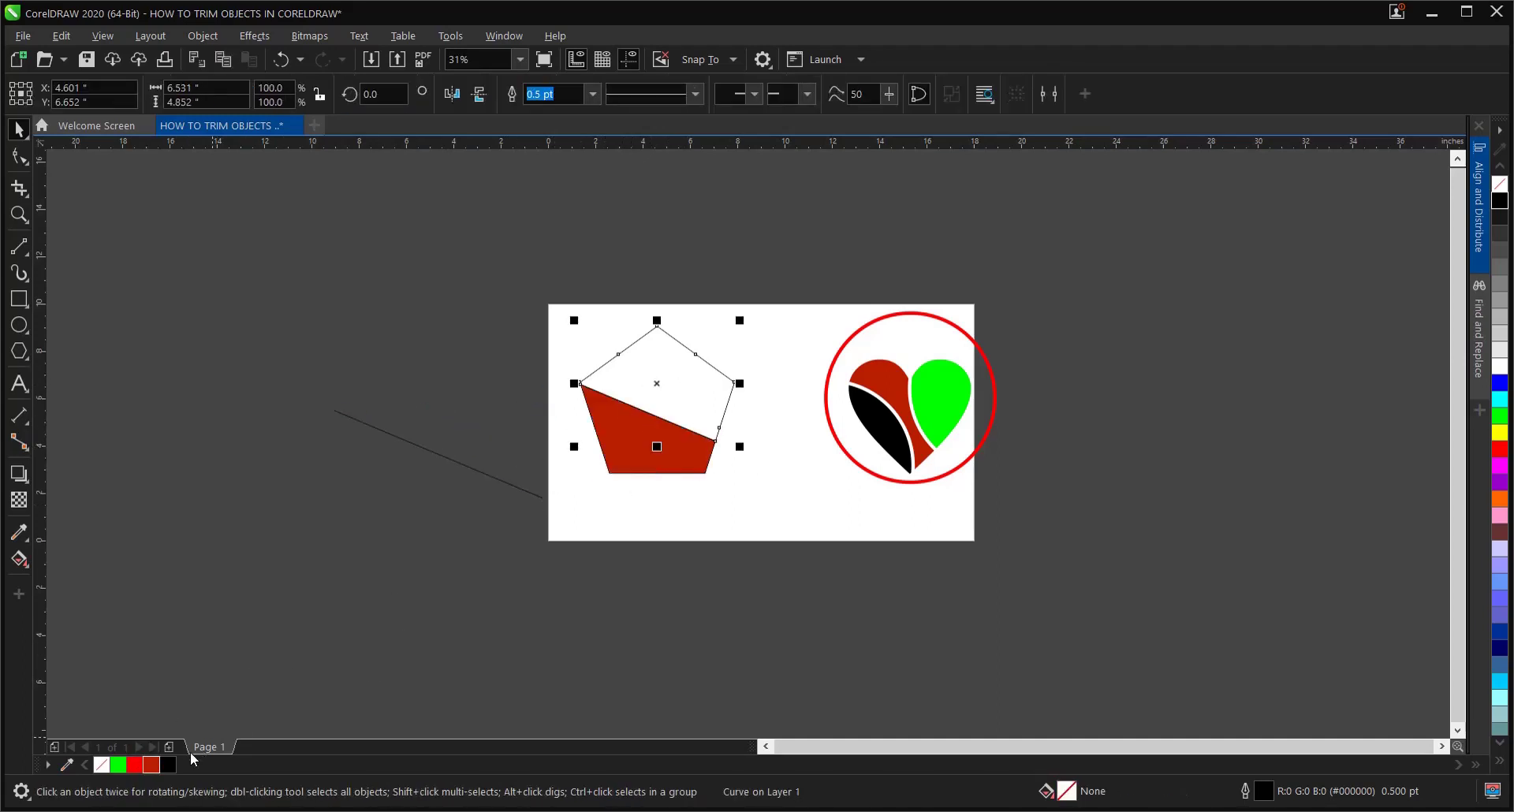
click(168, 765)
Step: Drag the pieces apart to show the split, undo it, then delete both pieces
scroll(683, 396, up, 2)
drag(686, 395, 755, 328)
drag(652, 470, 538, 525)
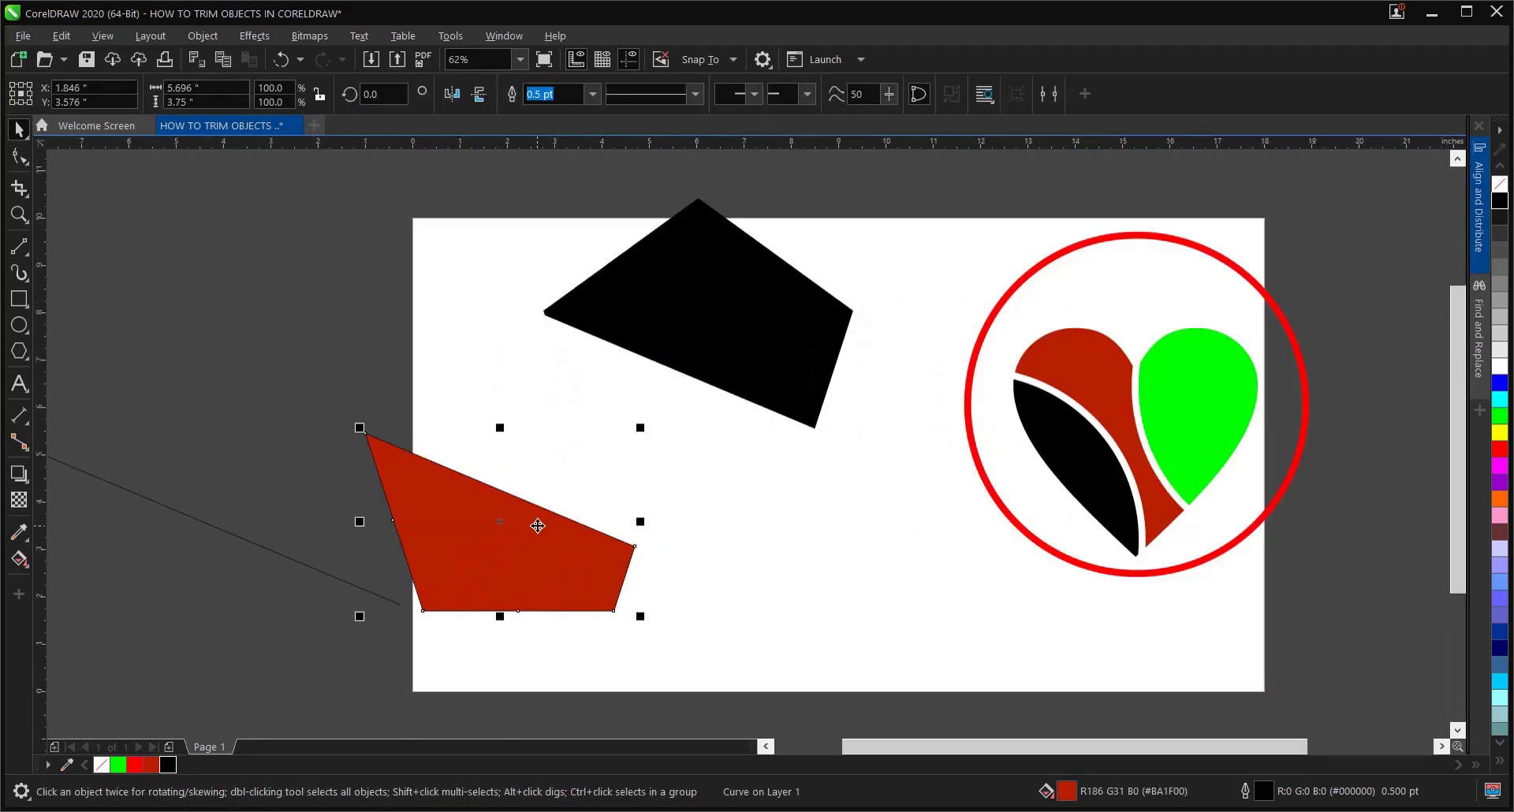
key(ctrl+z)
key(ctrl+z)
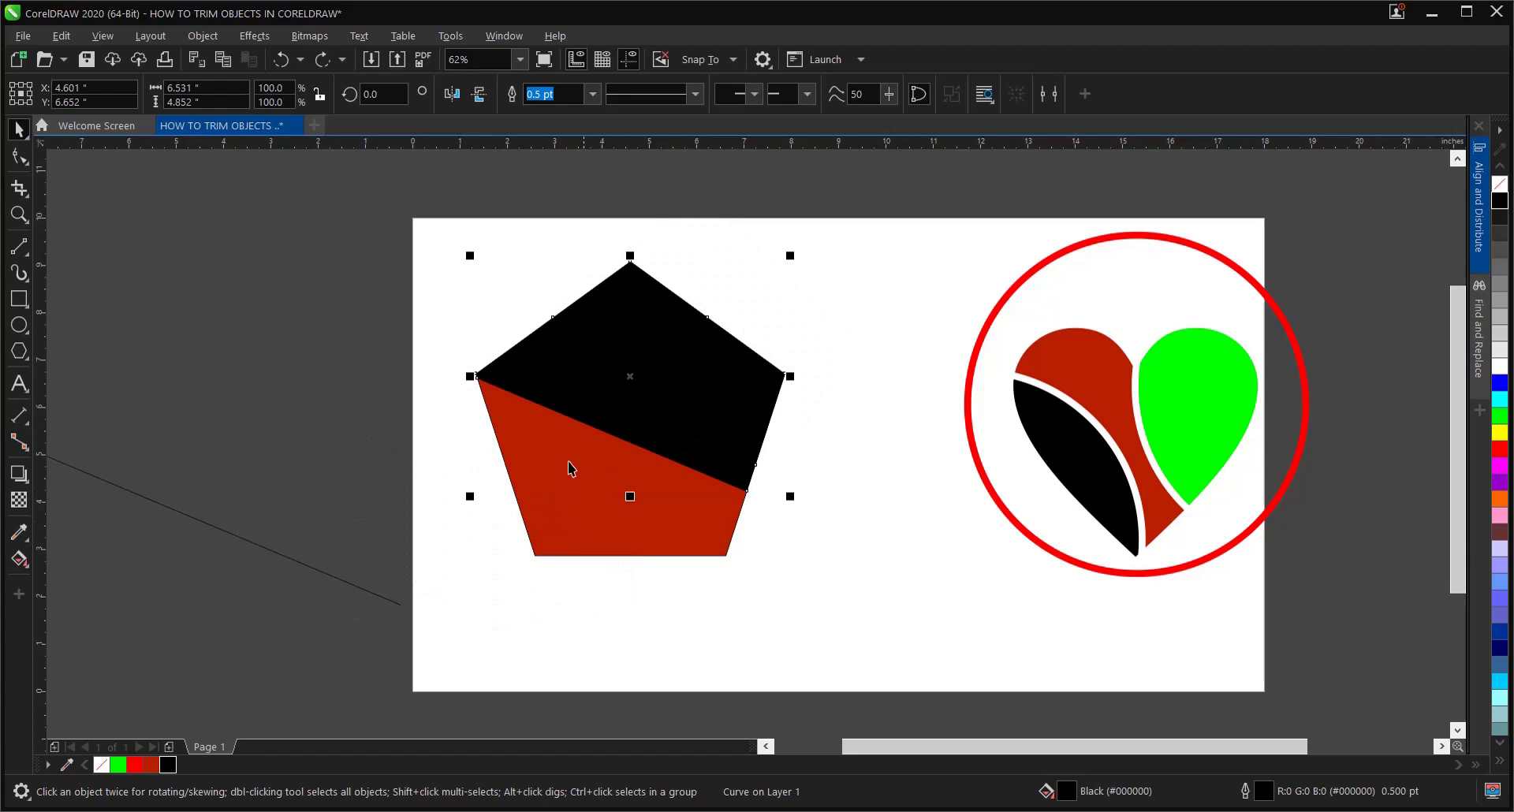
drag(361, 242, 885, 662)
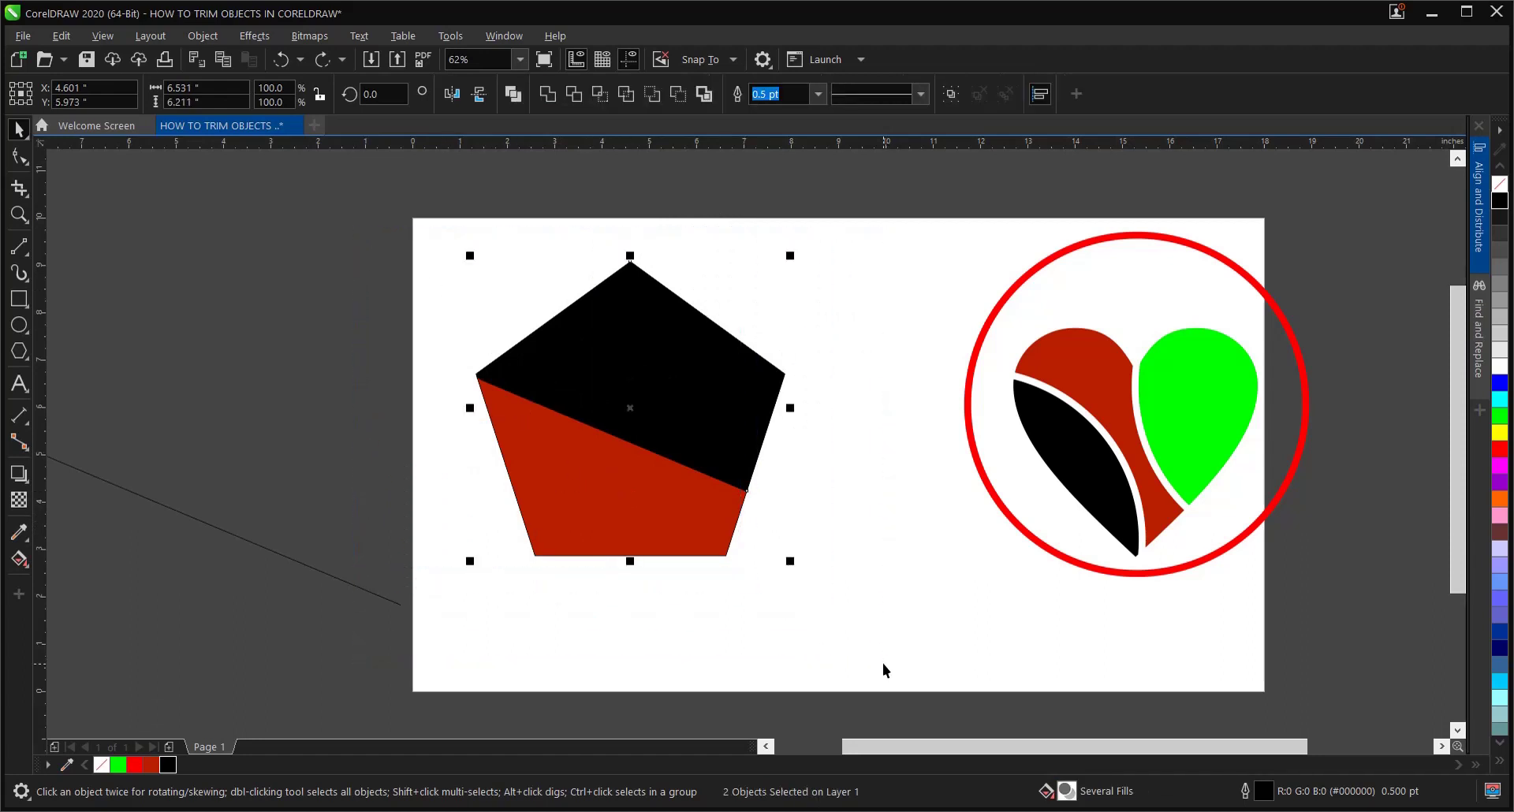
key(Delete)
scroll(746, 525, down, 4)
scroll(742, 523, up, 2)
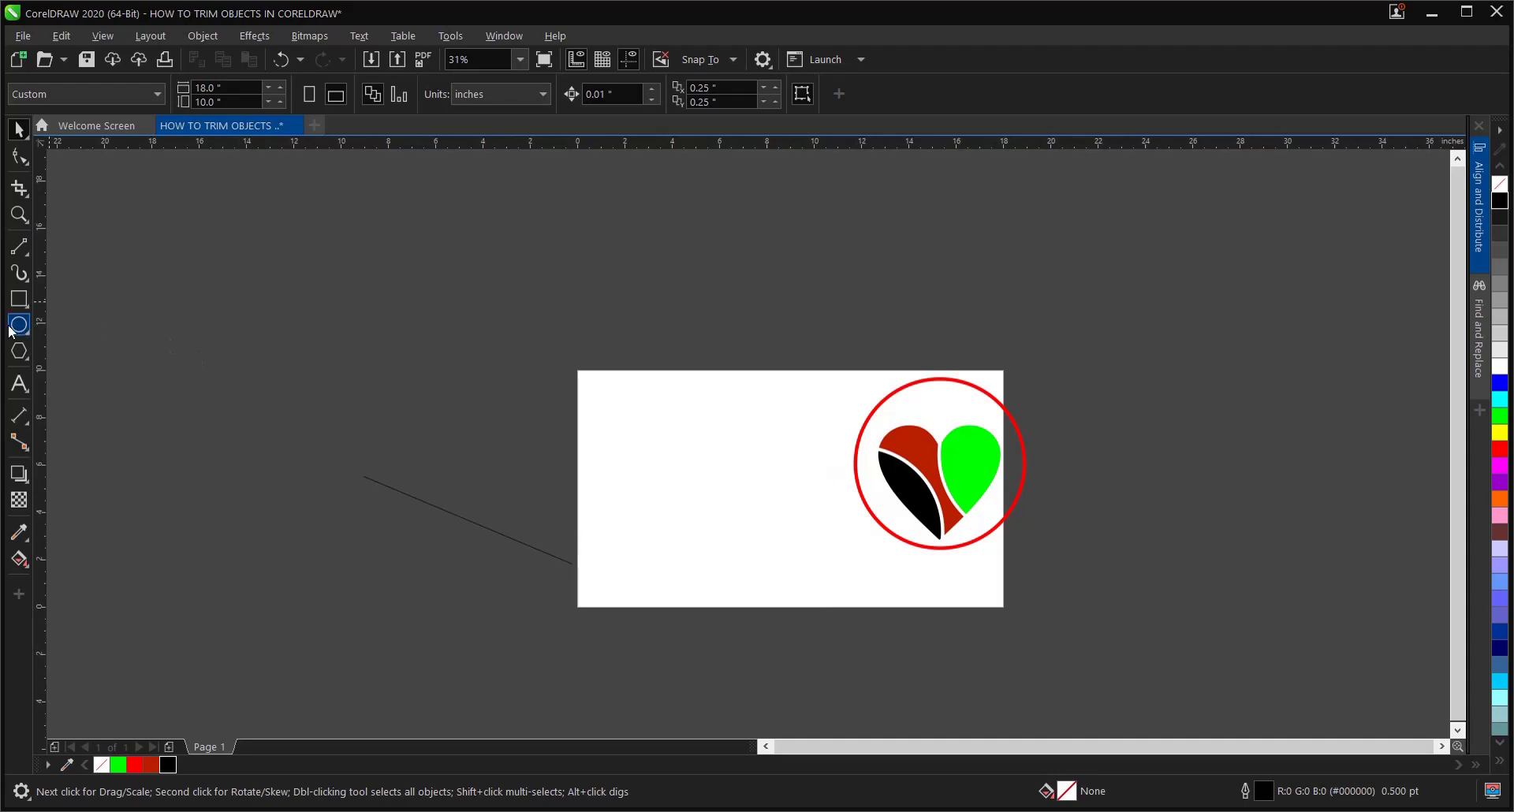
Step: Draw a circle with F7, stretch it into a wide ellipse, and fill it purple
key(F7)
drag(653, 475, 709, 549)
drag(758, 472, 845, 473)
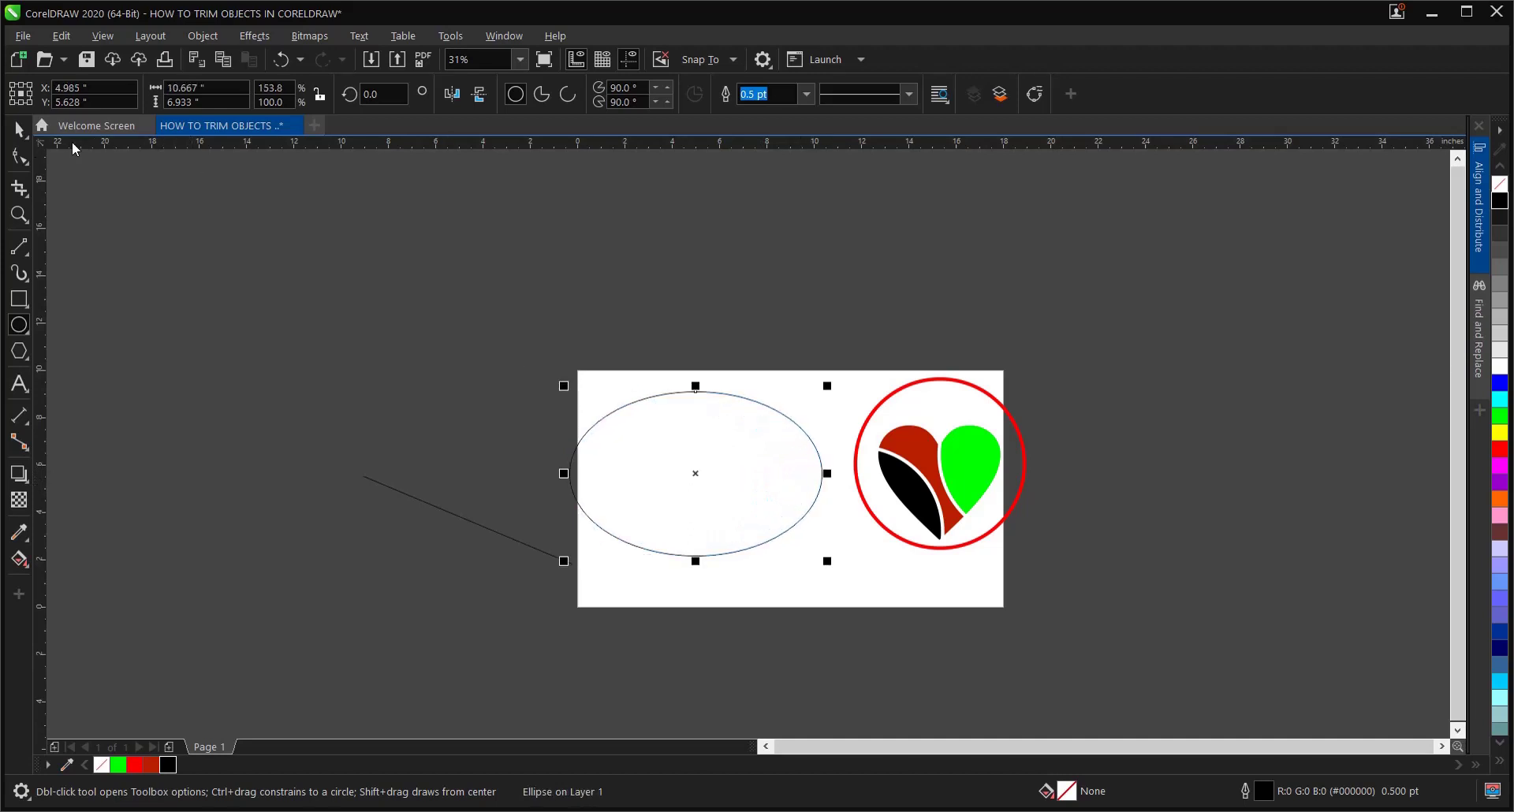
click(18, 128)
click(990, 551)
click(737, 459)
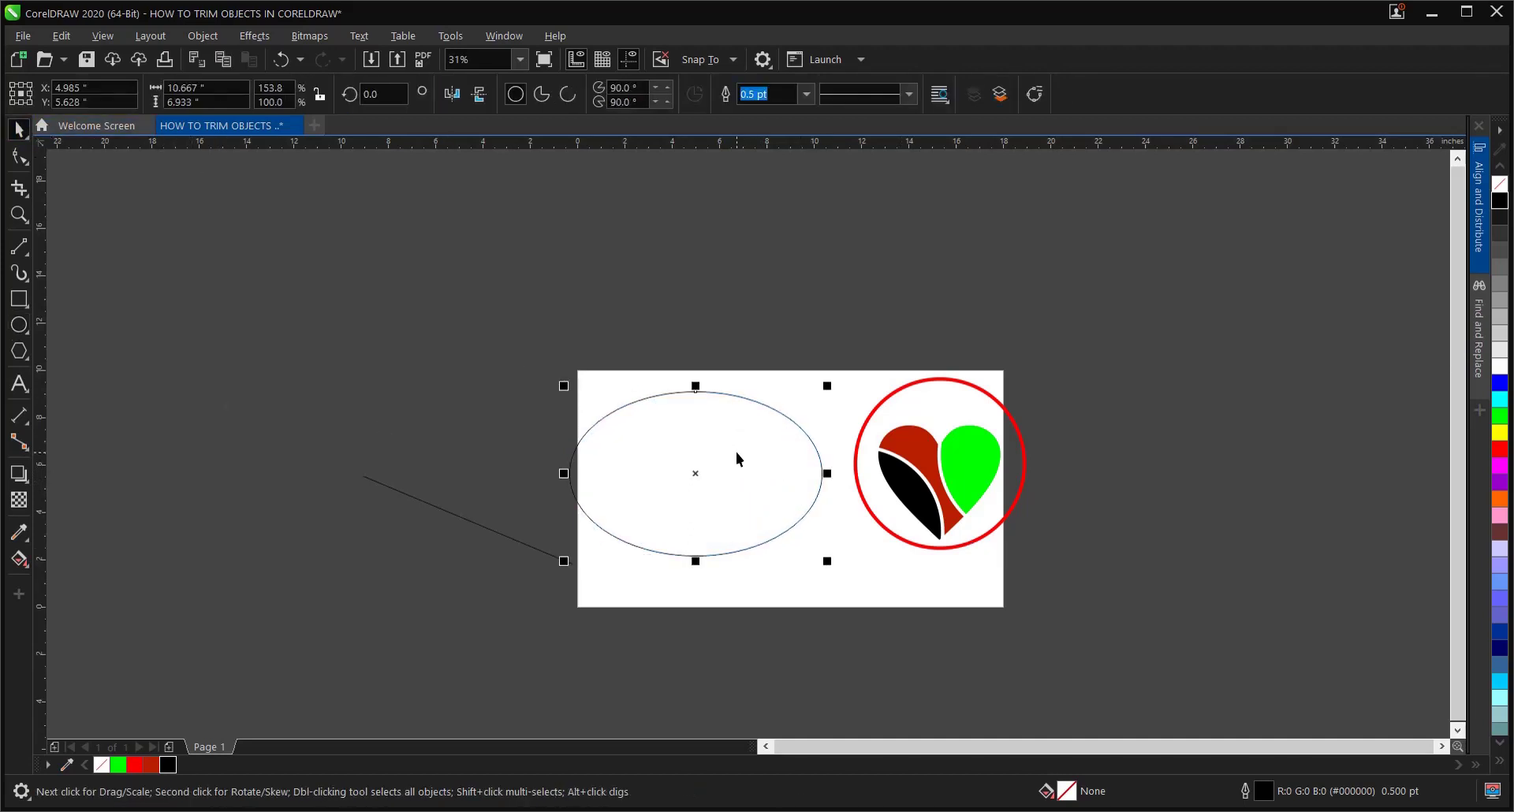
click(1501, 483)
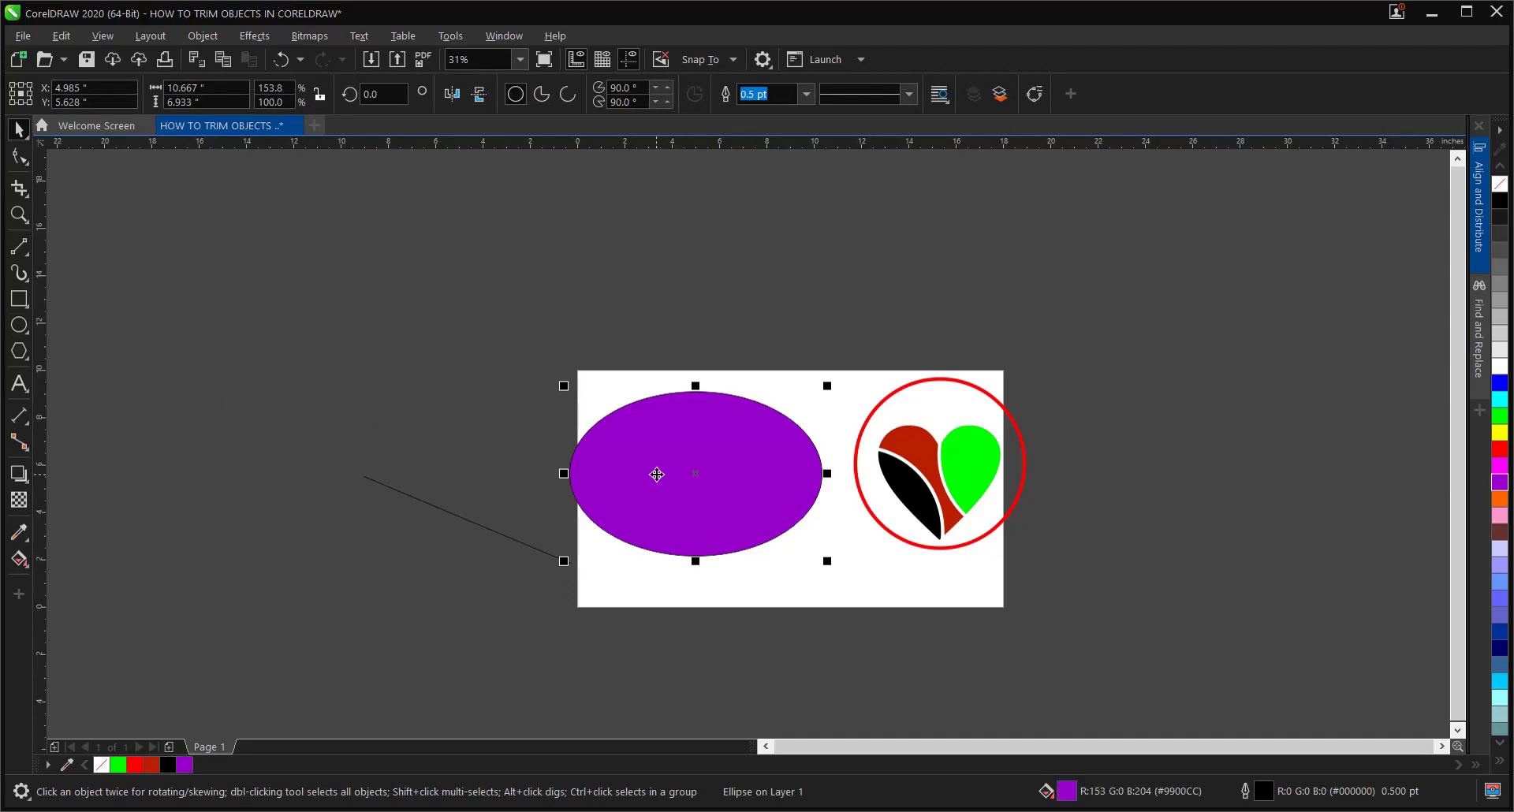
Step: Draw a thin horizontal rectangle strip across the ellipse
scroll(655, 473, up, 1)
click(321, 370)
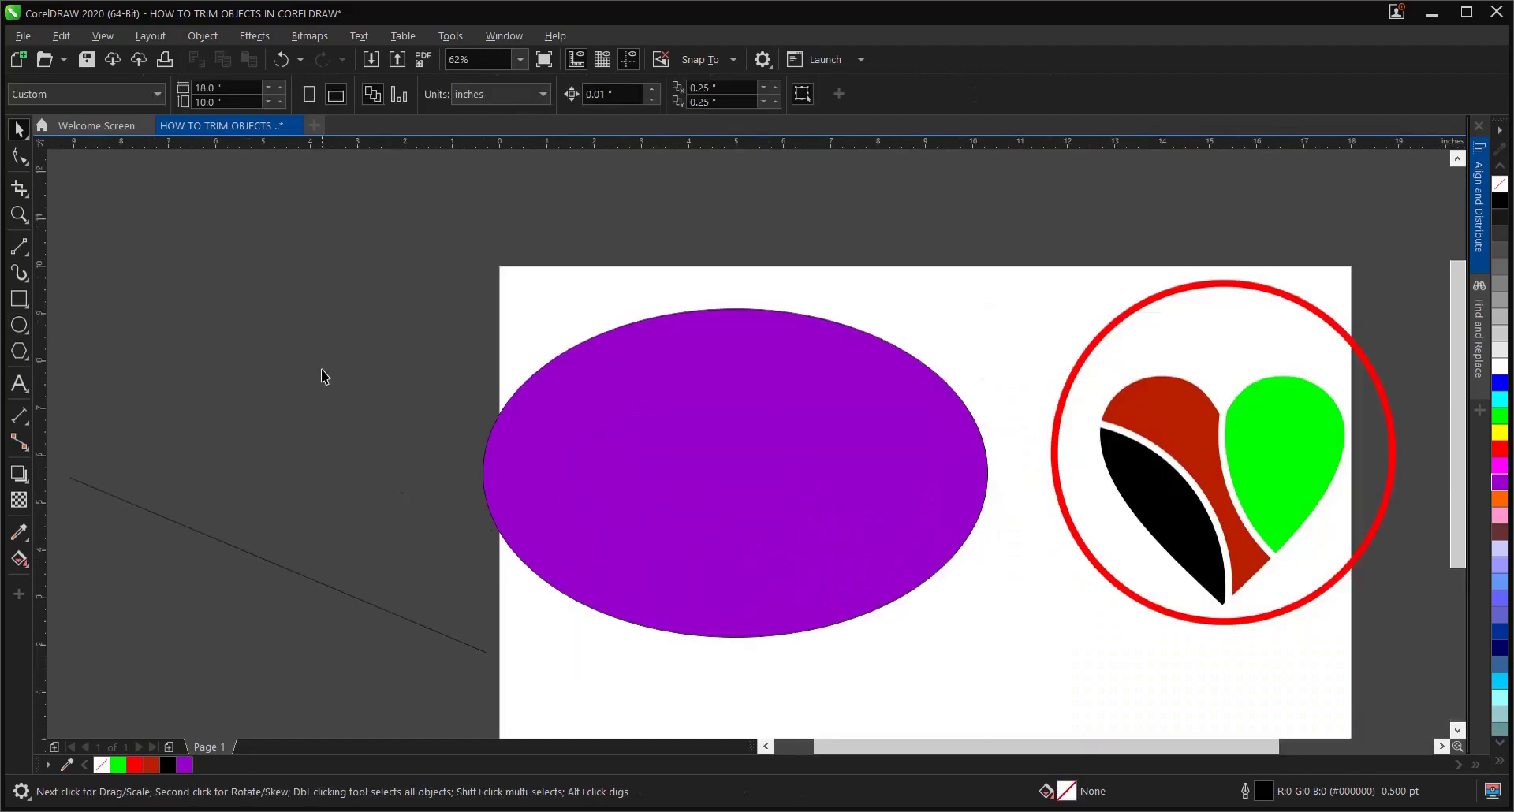
click(19, 298)
drag(184, 348, 974, 352)
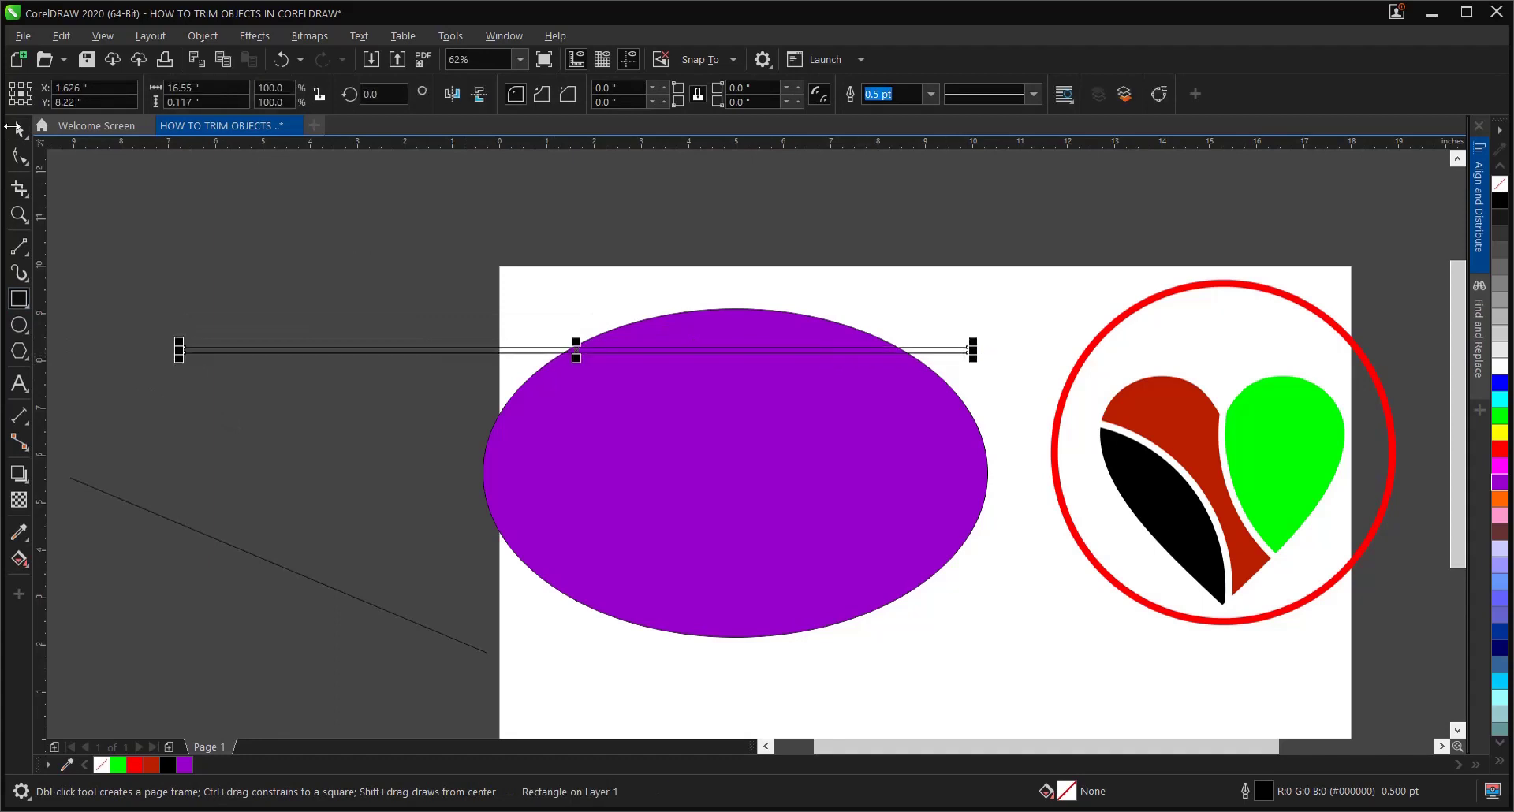
Step: Move the strip across the ellipse's middle and delete the leftover diagonal line
click(20, 131)
drag(576, 355, 720, 492)
scroll(354, 338, down, 3)
drag(271, 295, 553, 443)
scroll(362, 433, up, 2)
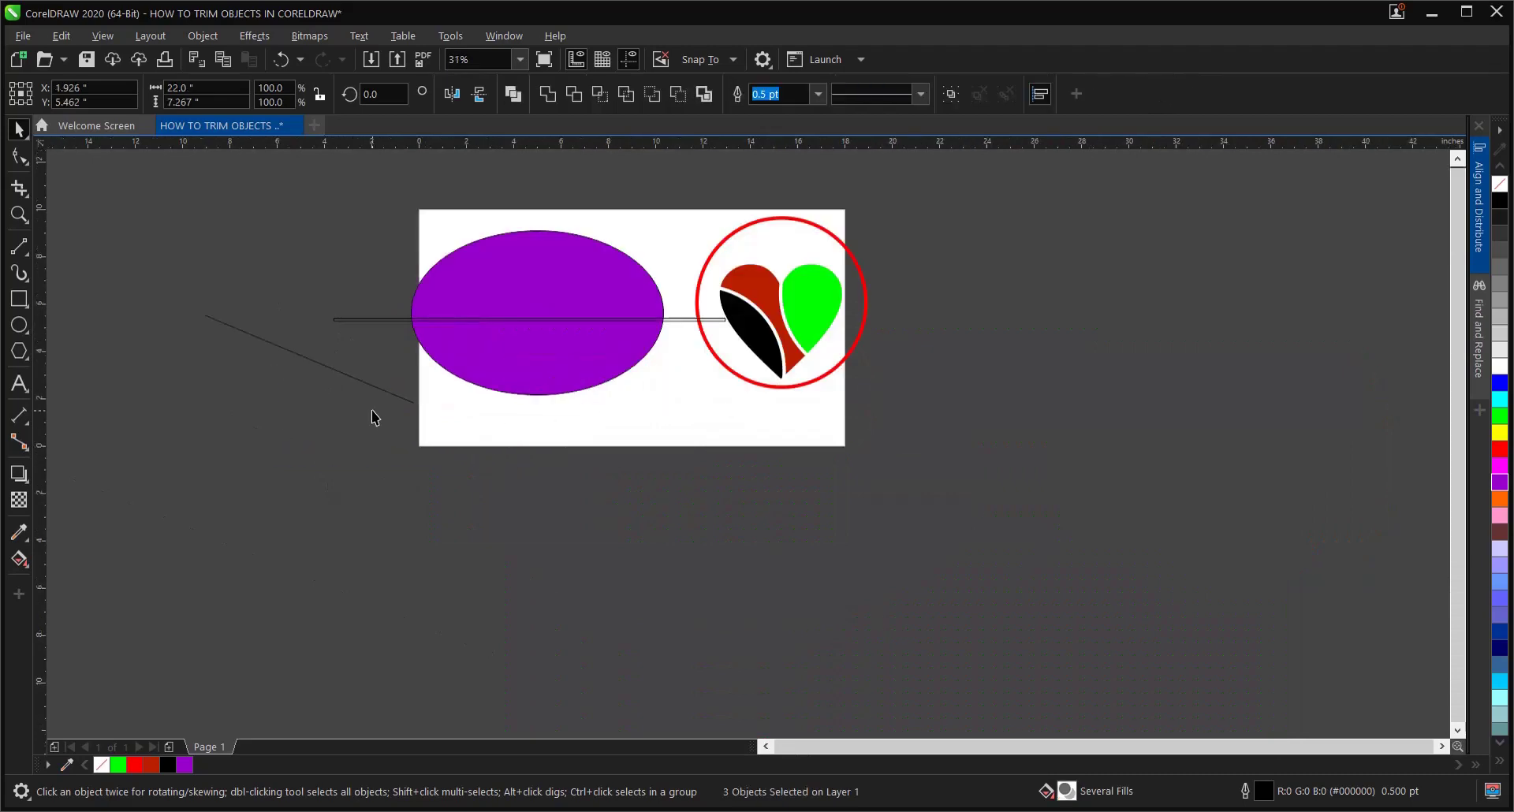
click(381, 391)
key(Delete)
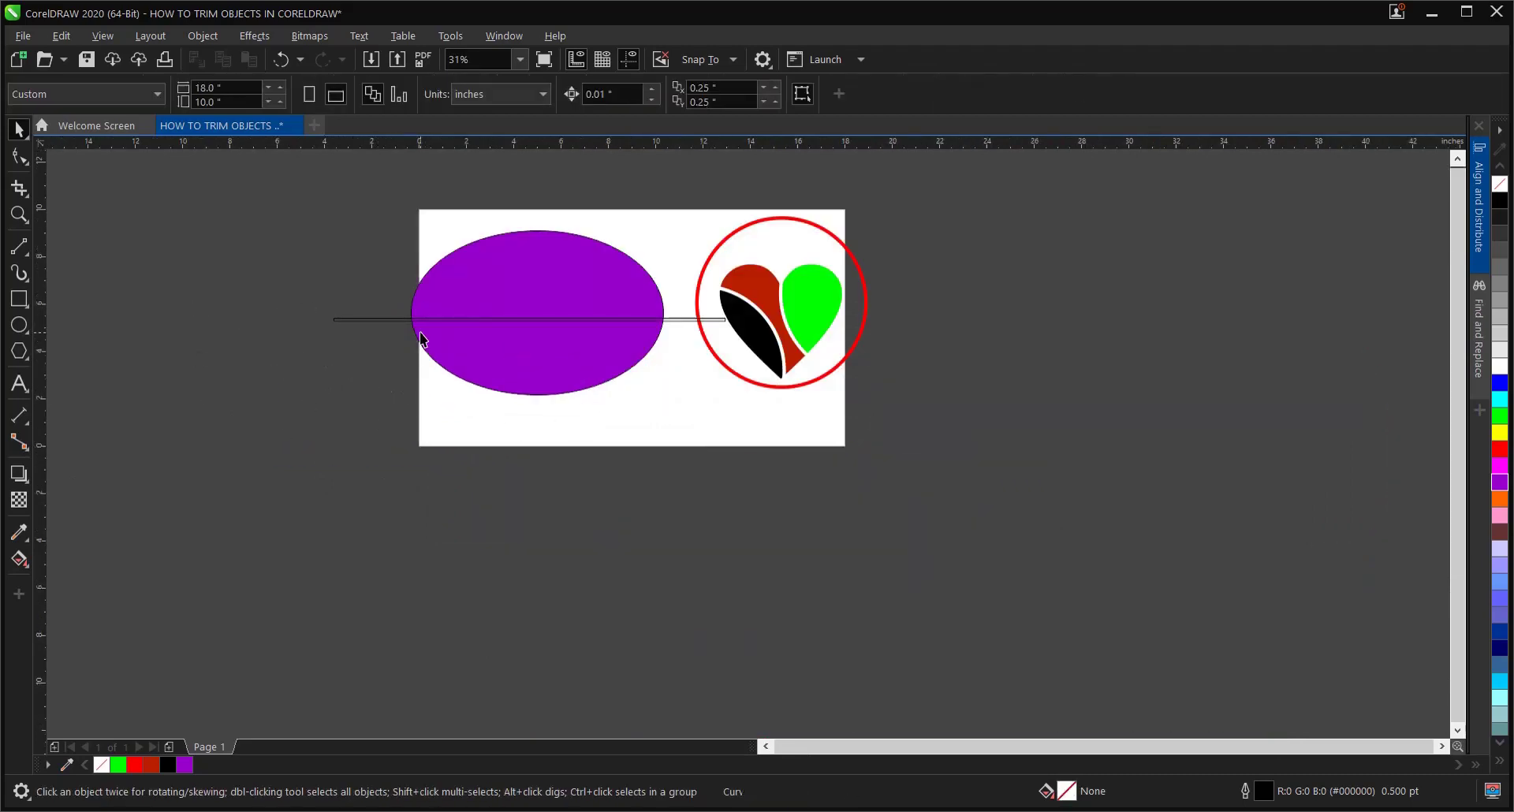
Step: Trim the purple ellipse with the strip and break it into two halves
click(432, 320)
scroll(432, 320, up, 2)
scroll(440, 320, up, 4)
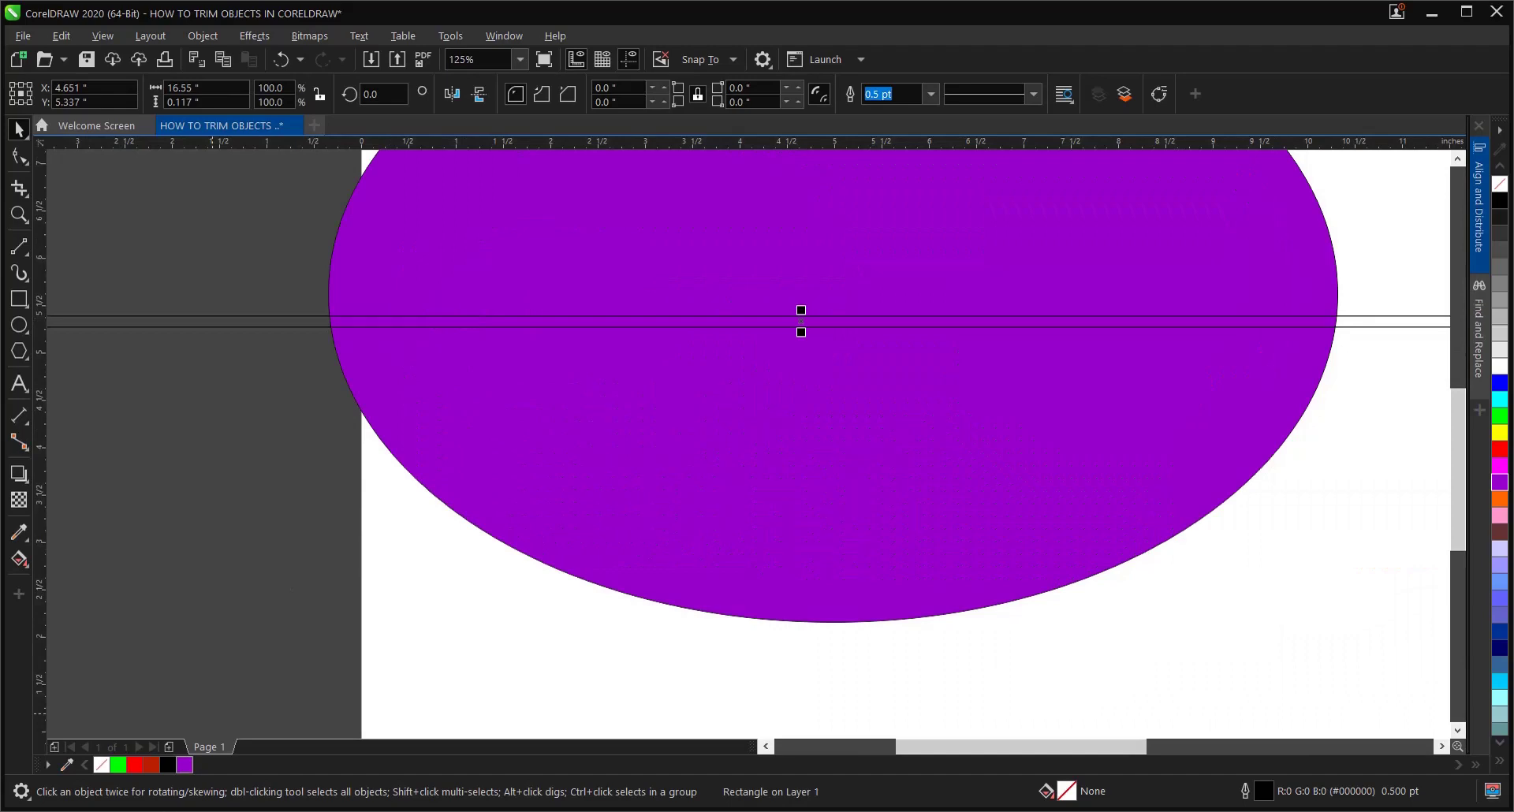
shift+click(581, 390)
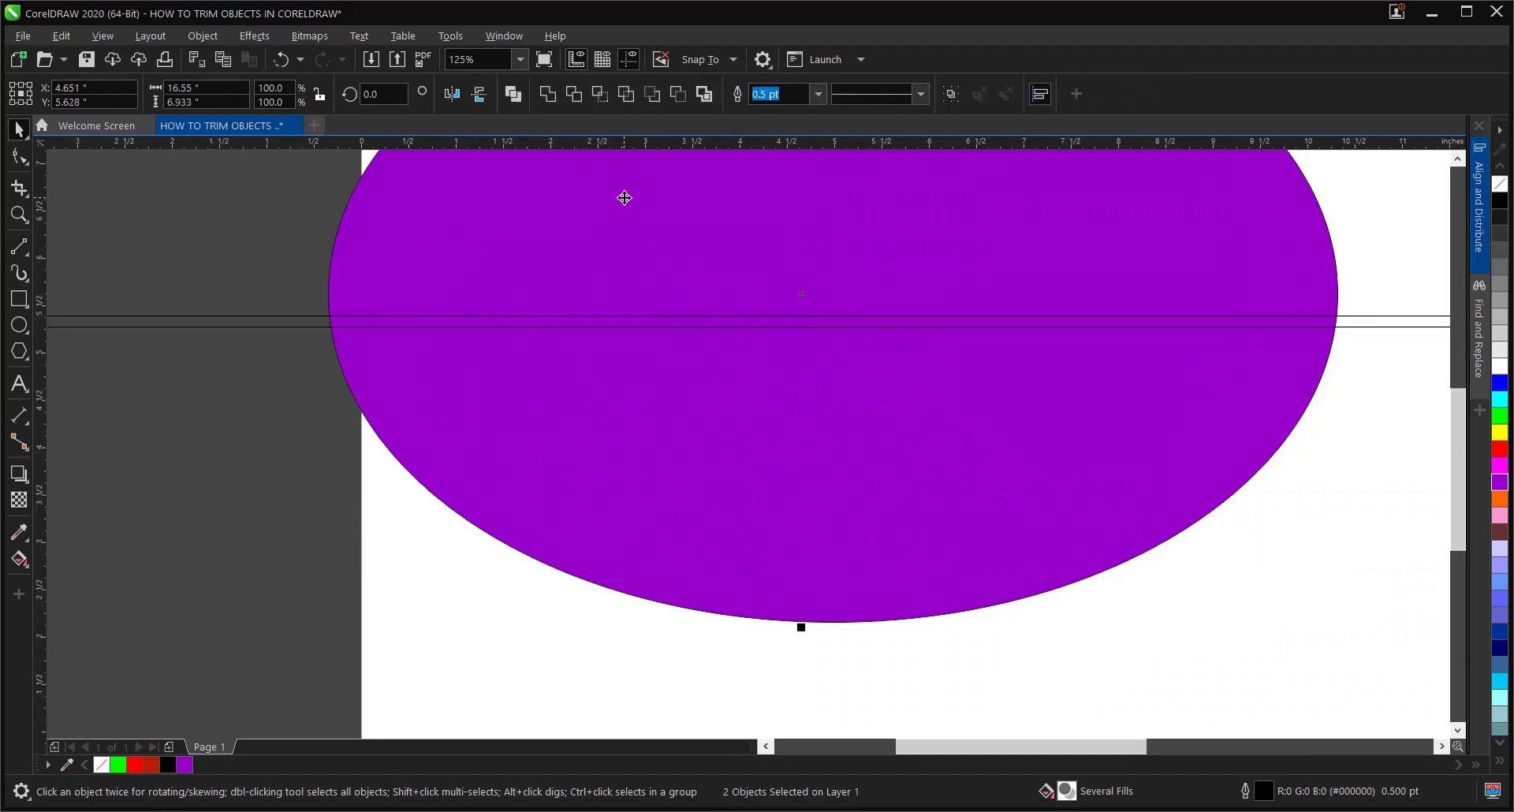
click(578, 94)
scroll(572, 646, down, 2)
click(605, 541)
click(509, 512)
shift+click(509, 511)
Step: Drag the lower purple half away from the upper half, off the page
click(489, 497)
drag(556, 530, 455, 588)
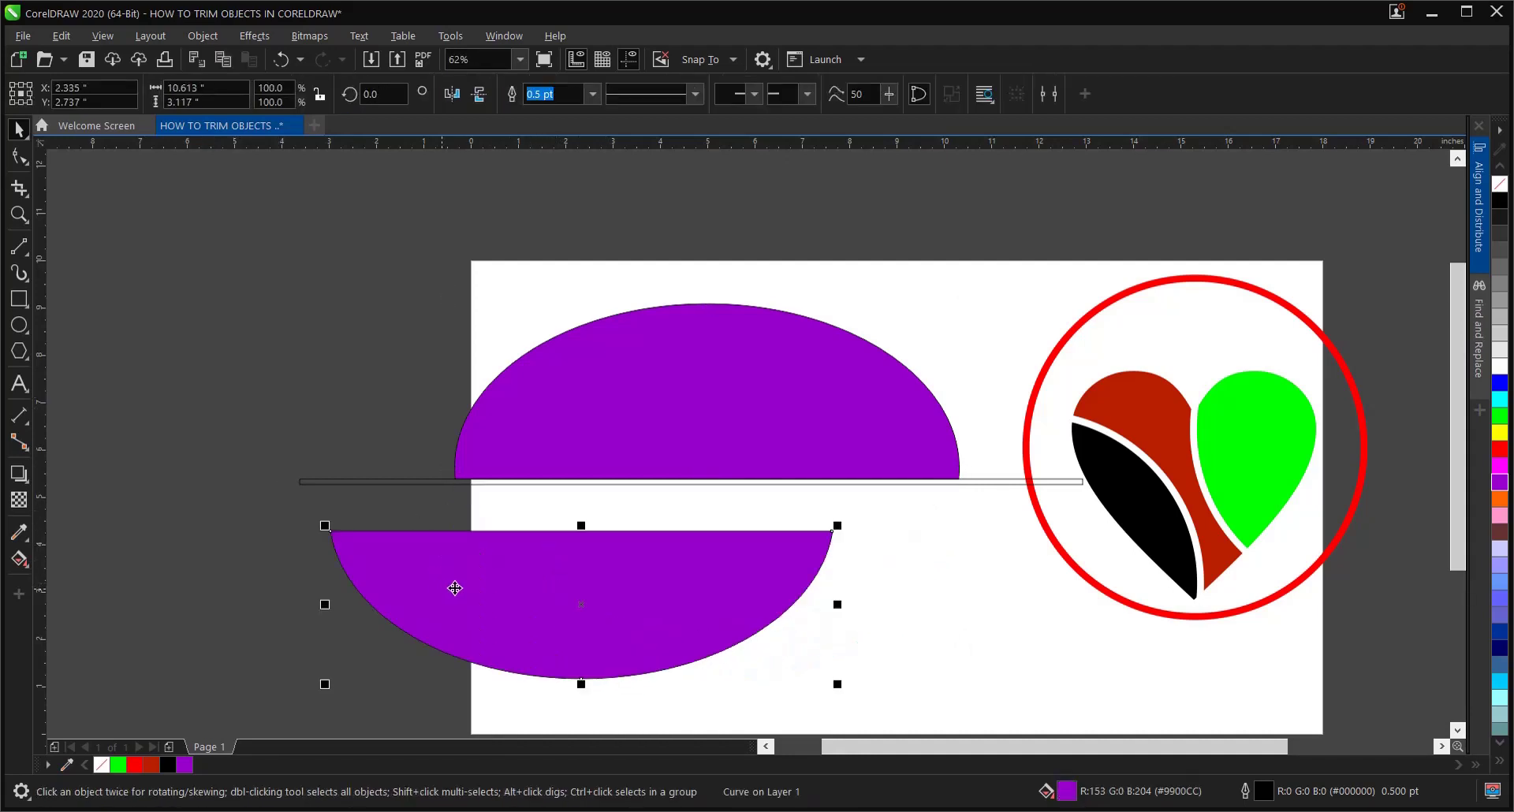
scroll(556, 568, down, 2)
drag(556, 568, 395, 424)
scroll(324, 436, up, 2)
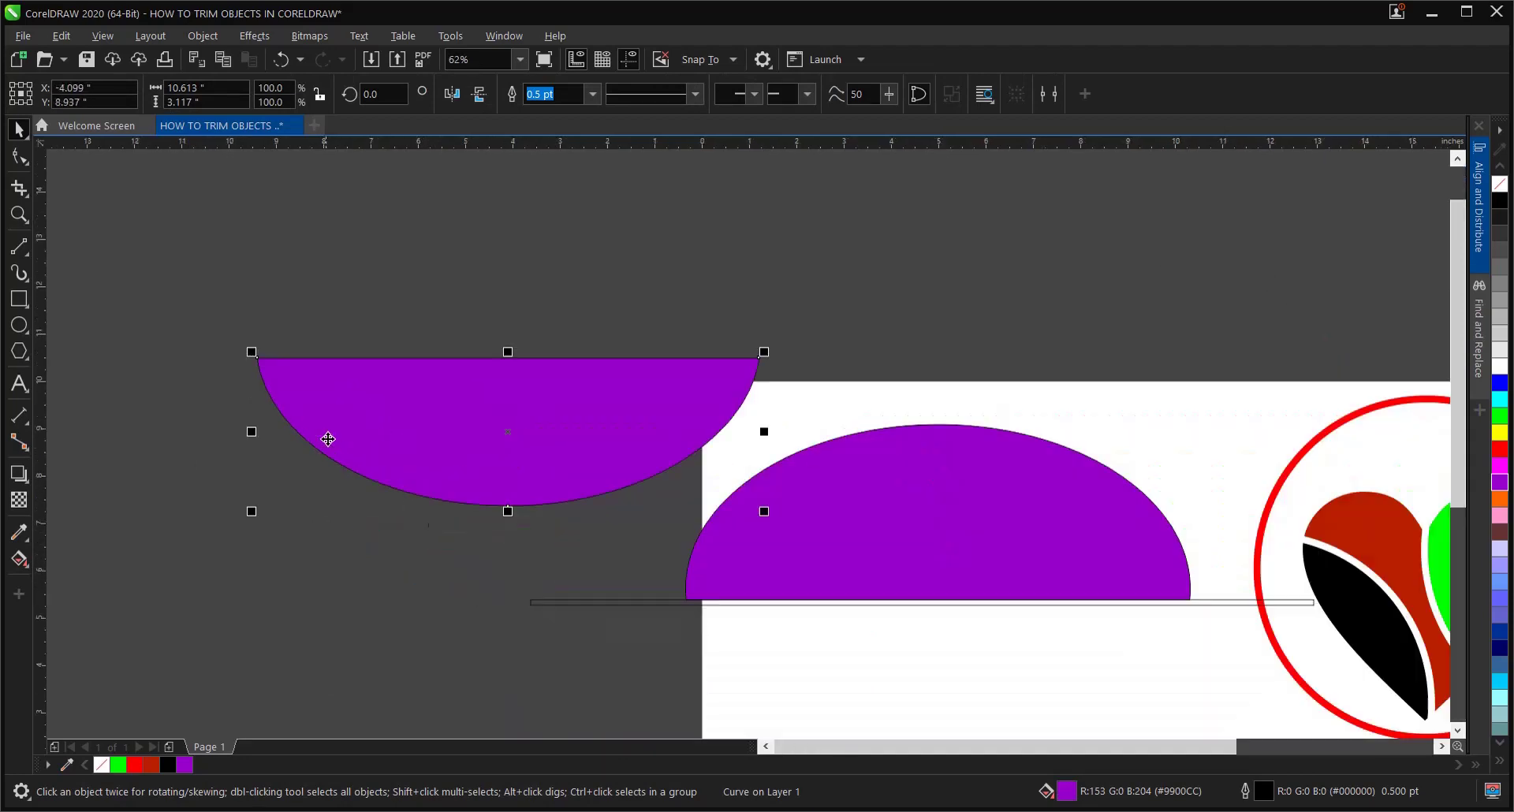
scroll(404, 346, down, 3)
click(503, 428)
Step: Select both purple halves and the strip and delete them
scroll(442, 371, up, 2)
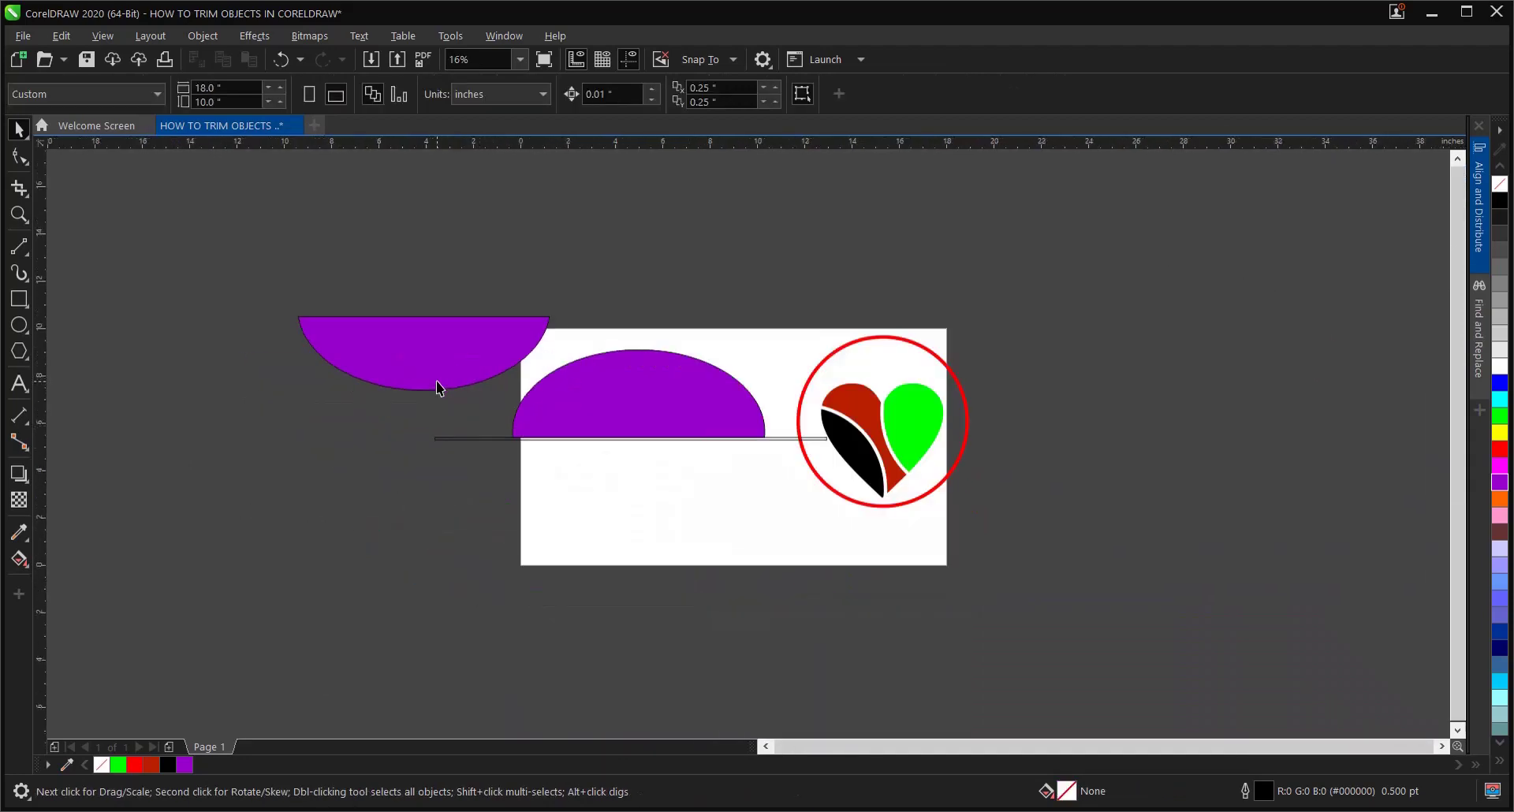
click(440, 371)
drag(278, 283, 847, 615)
key(Delete)
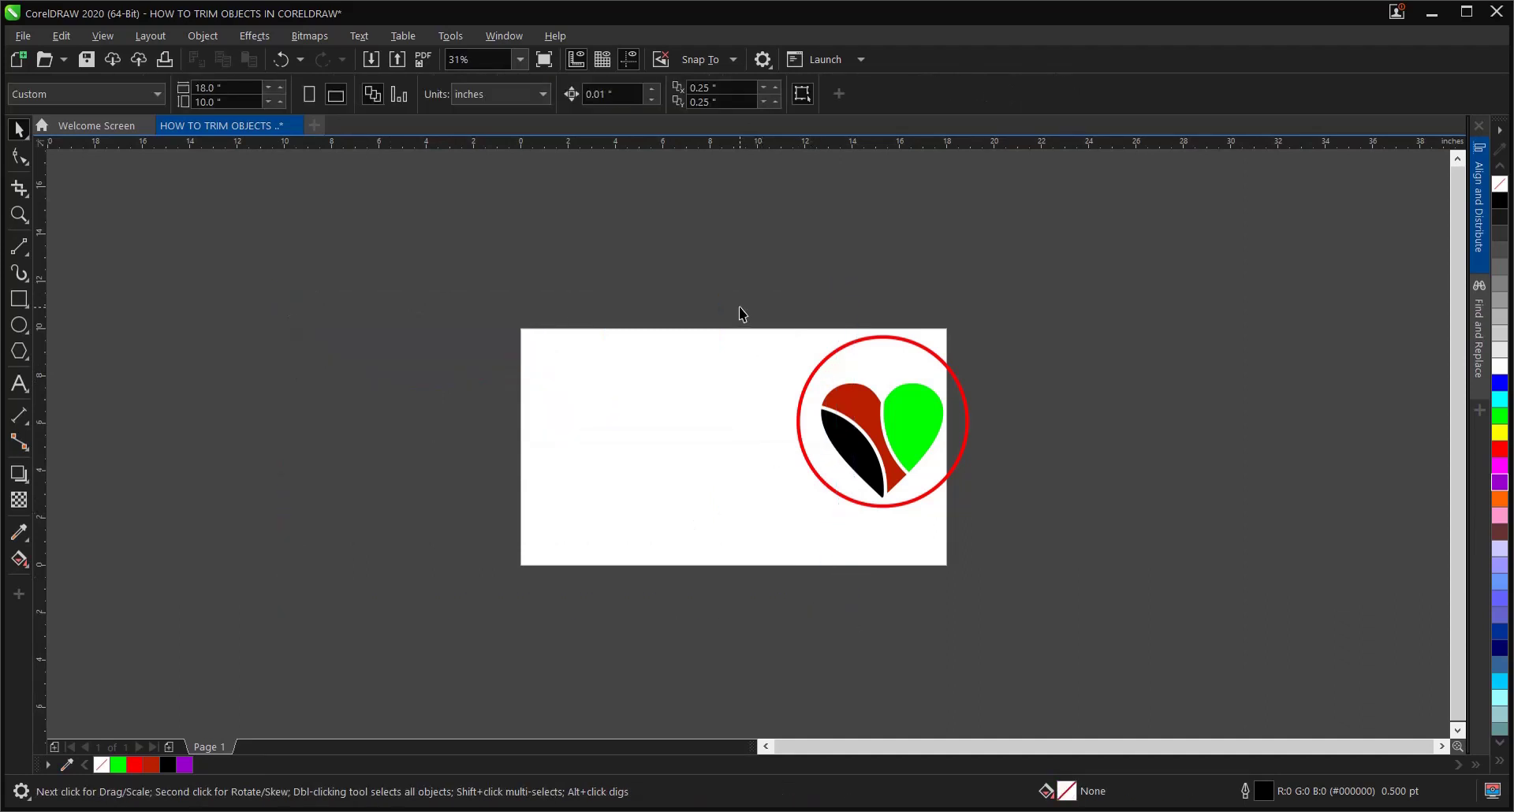